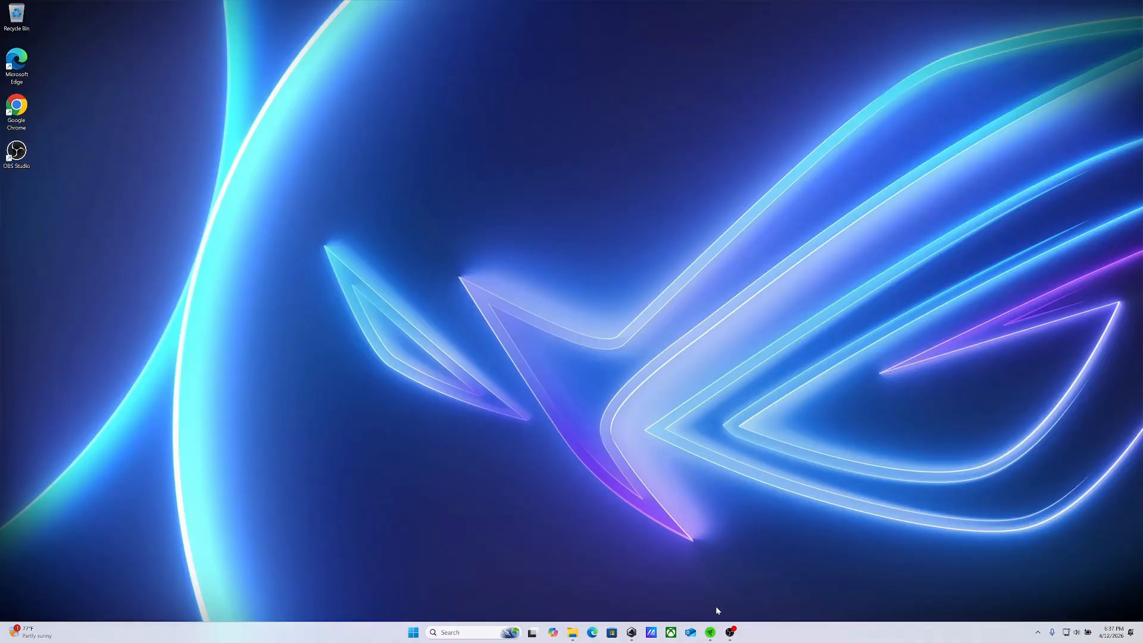
Open Armoury Crate SE and agree to its privacy policy after reading through to the end
left_click(710, 632)
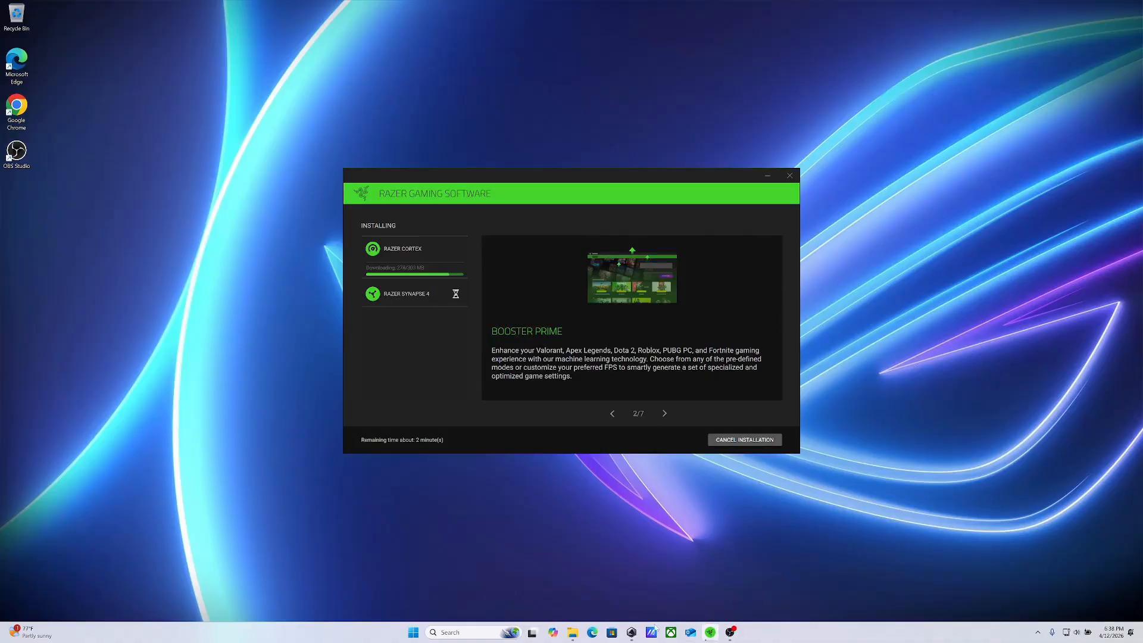
left_click(632, 632)
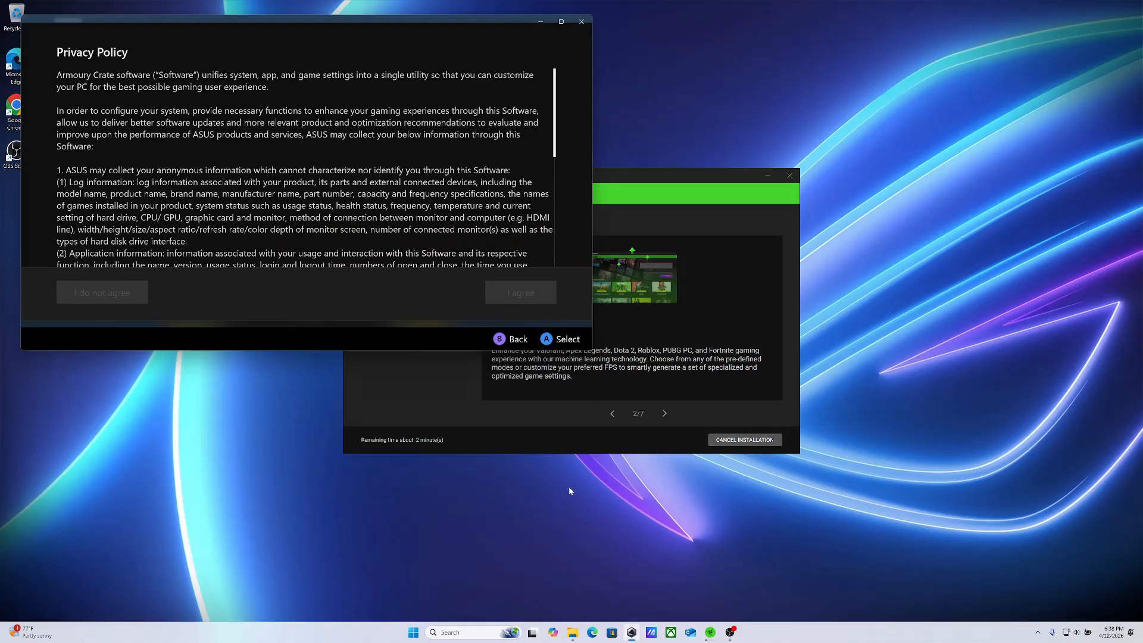
scroll(548, 168, "down", 10)
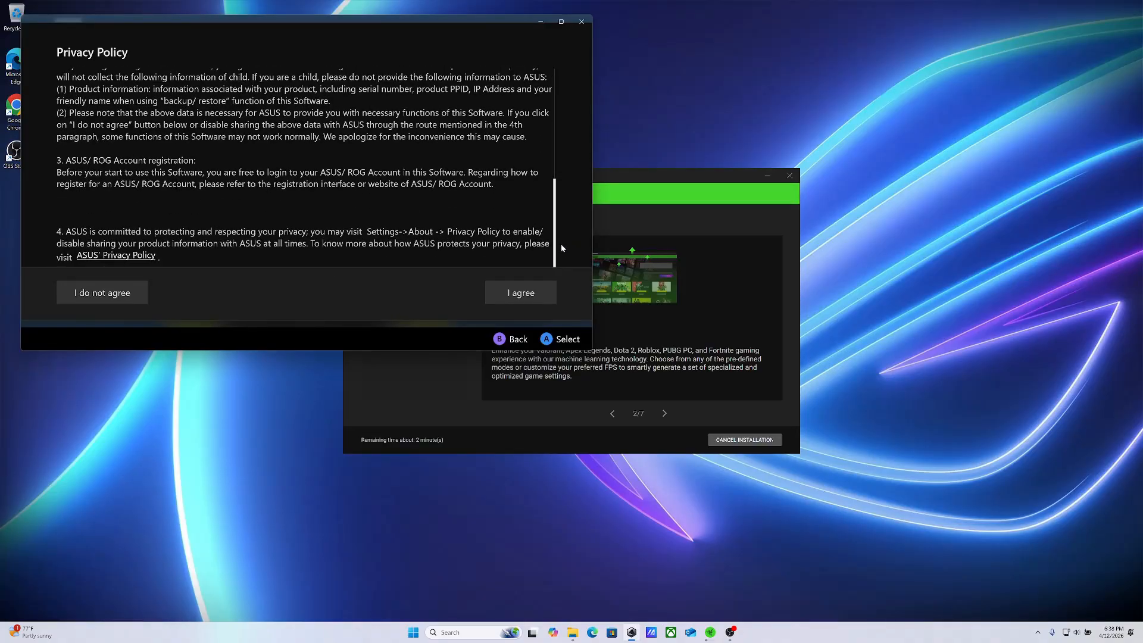
left_click(522, 298)
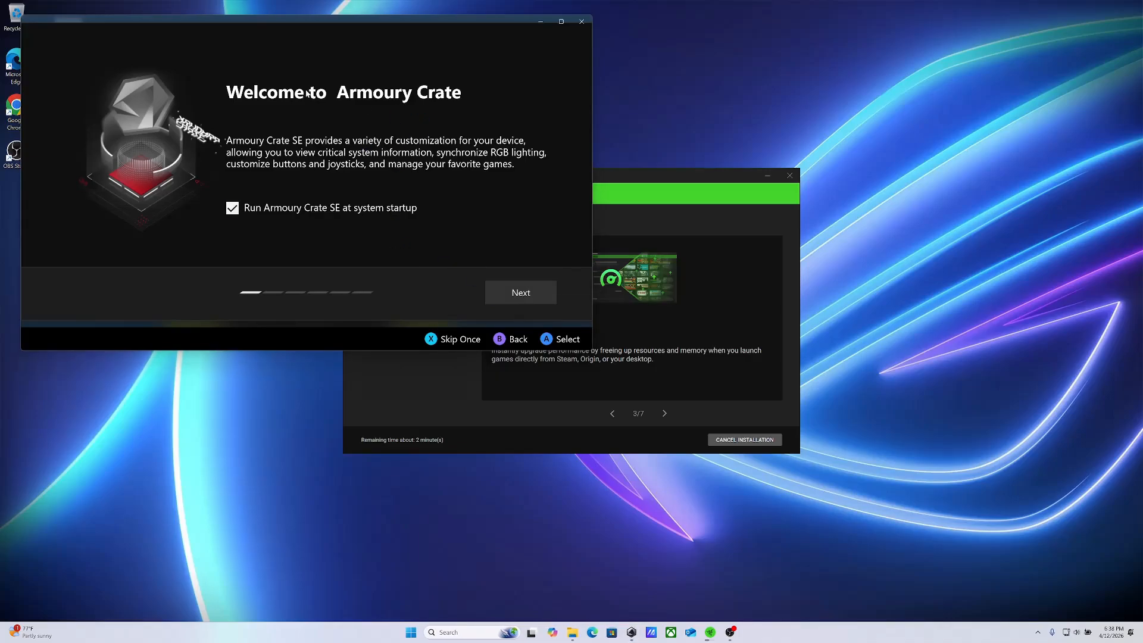
Go through the Armoury Crate welcome tour with startup launch left enabled, and finish it to get started
left_click(524, 293)
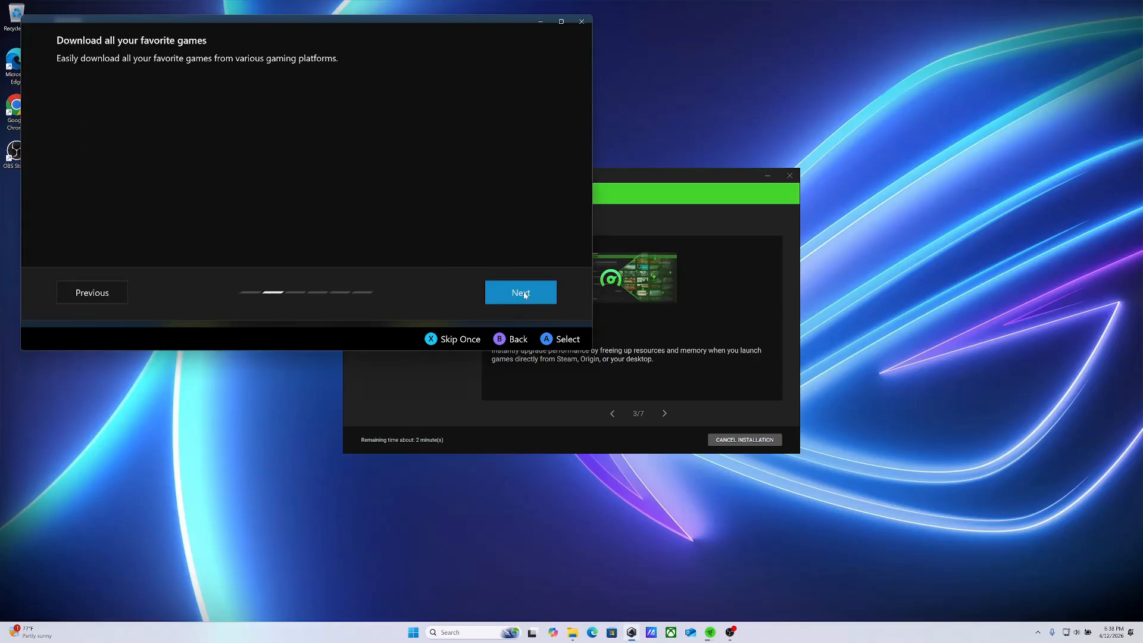
left_click(524, 294)
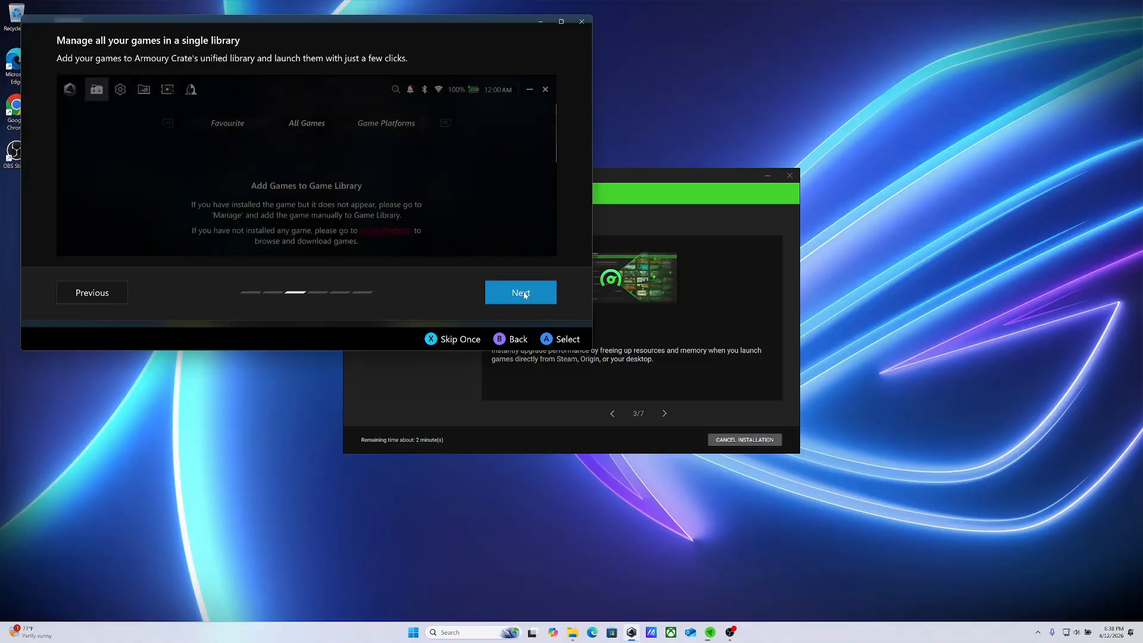
left_click(523, 293)
left_click(524, 294)
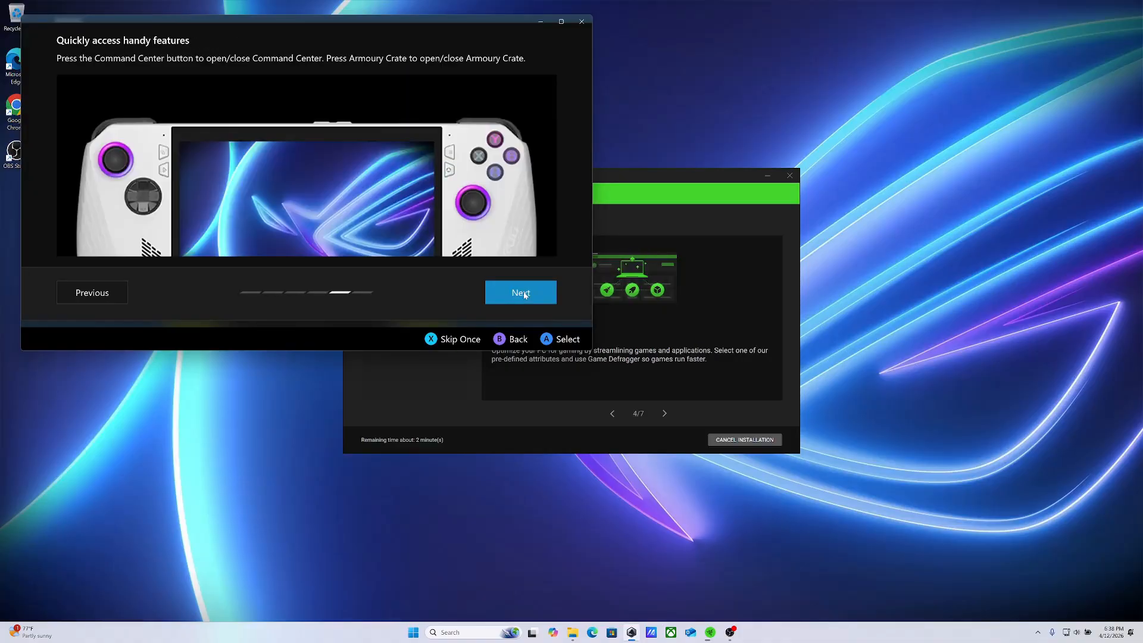
left_click(524, 294)
left_click(524, 294)
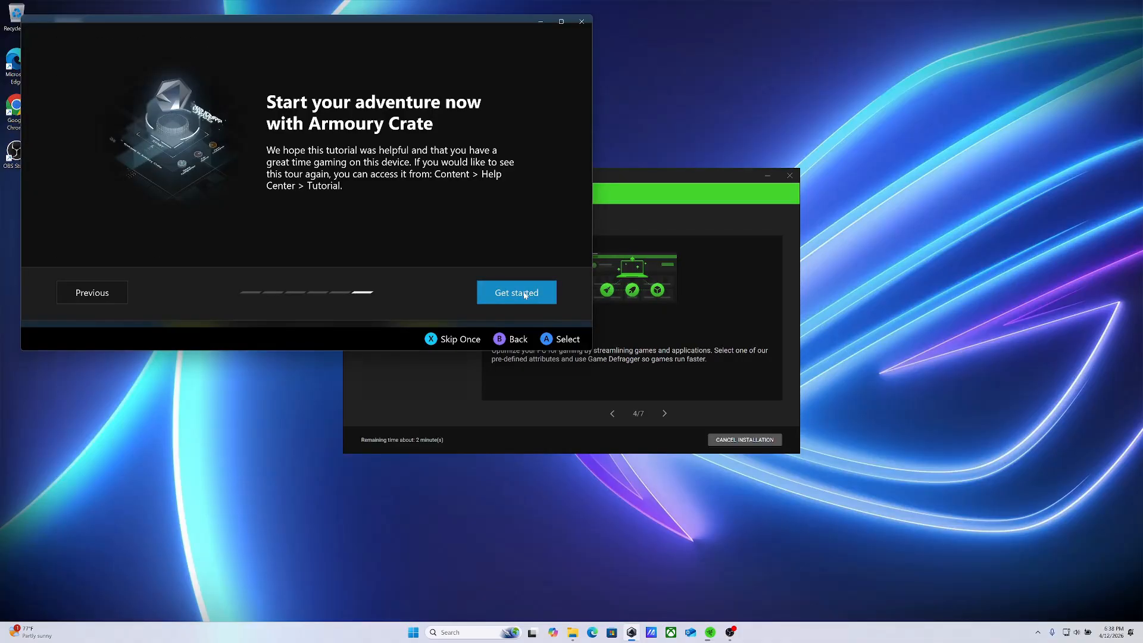
left_click(524, 293)
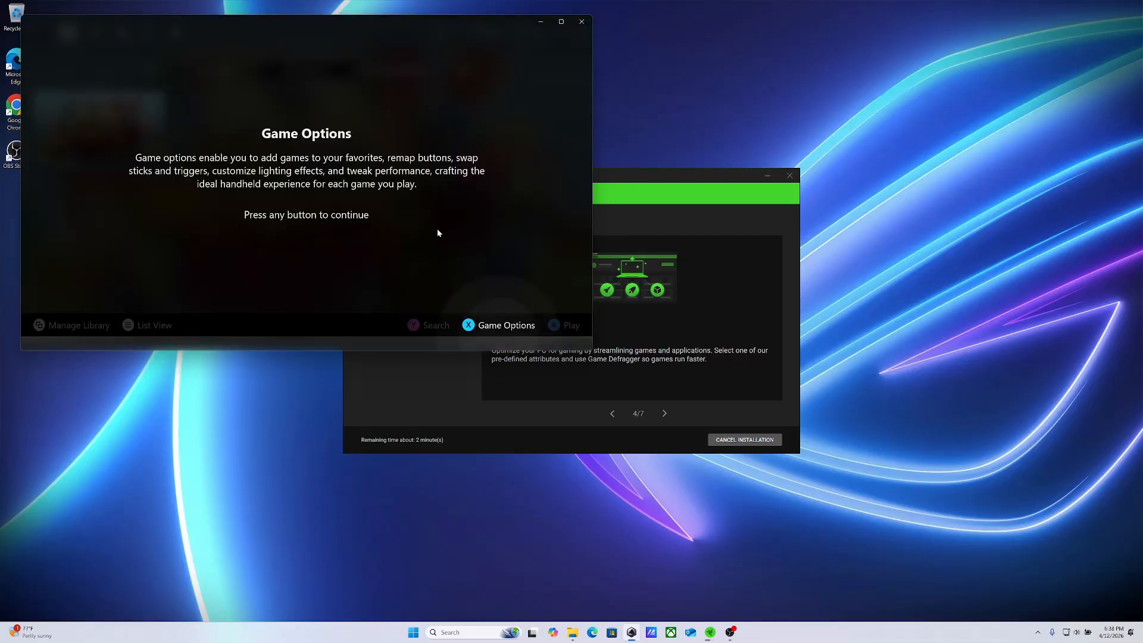
Dismiss the game library hints on game options, search, library management and refreshing
left_click(510, 303)
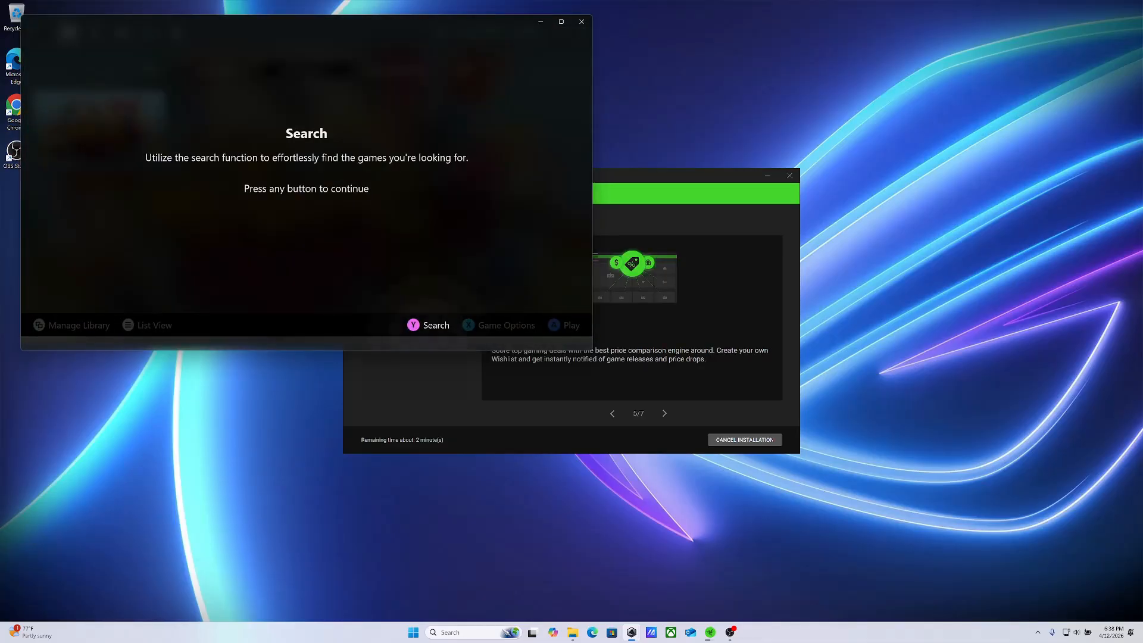
left_click(510, 301)
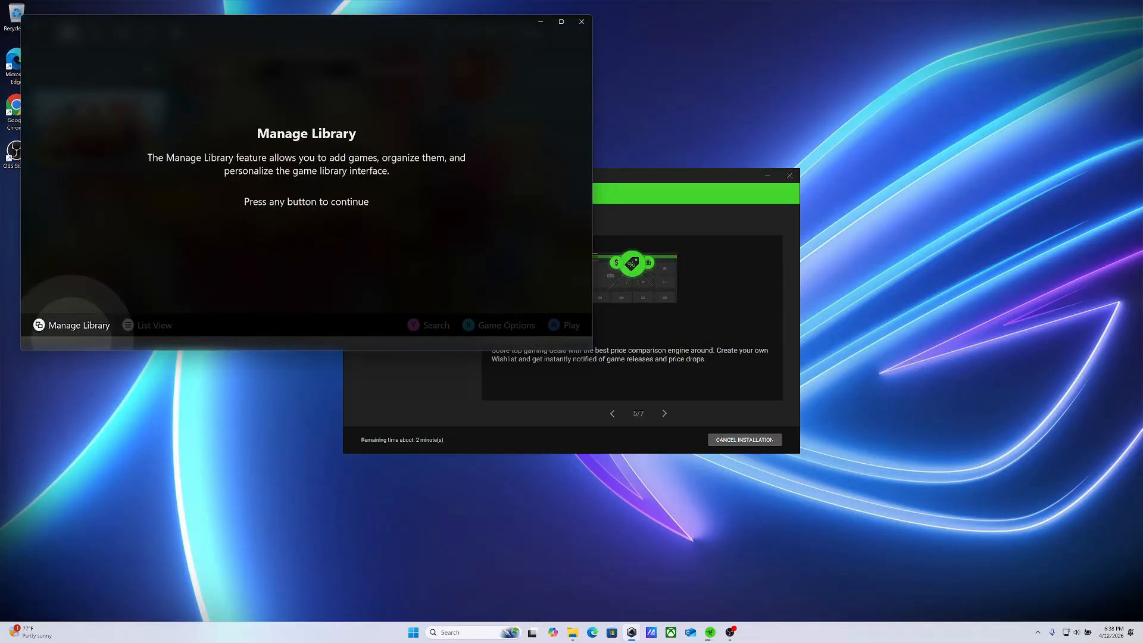
left_click(510, 301)
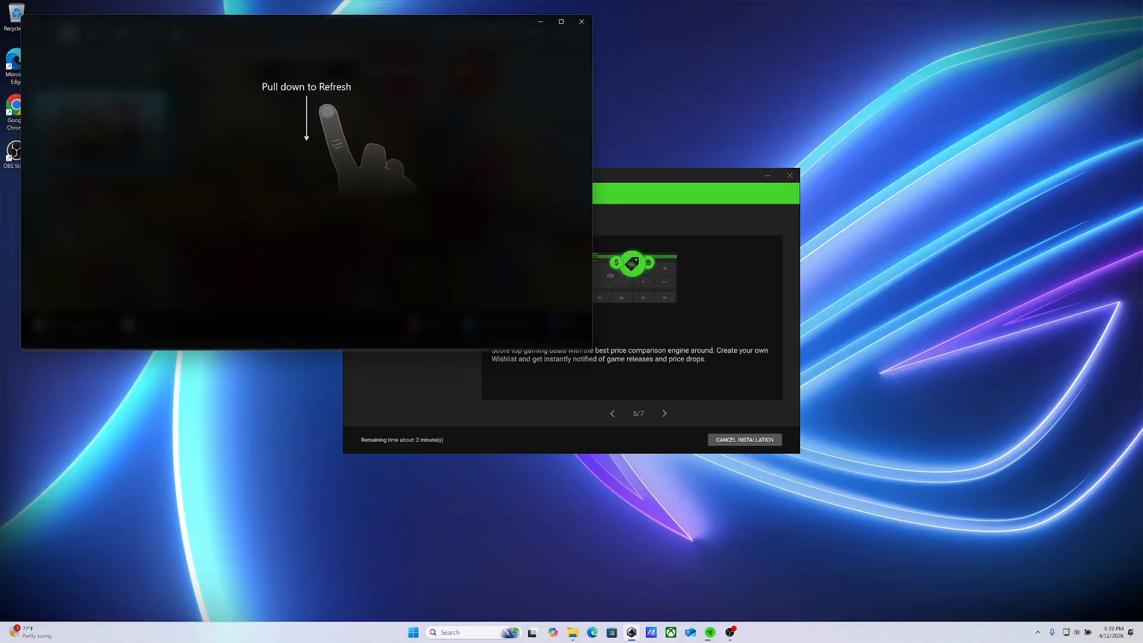
left_click(510, 301)
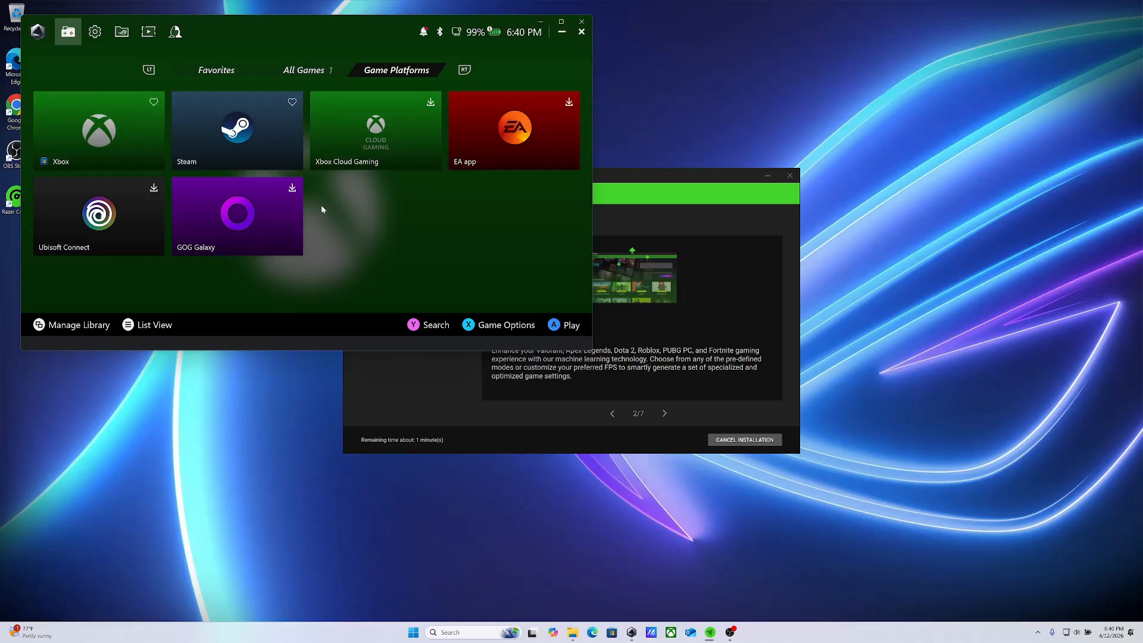
Close Armoury Crate and minimize the Razer Gaming Software installer window
left_click(390, 31)
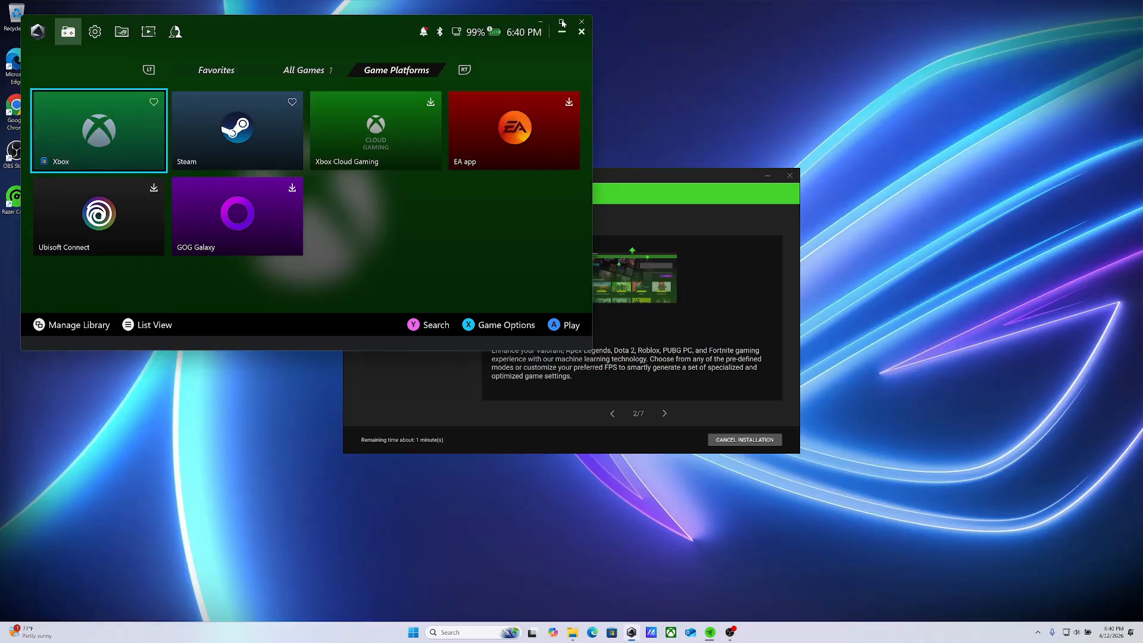
left_click(441, 32)
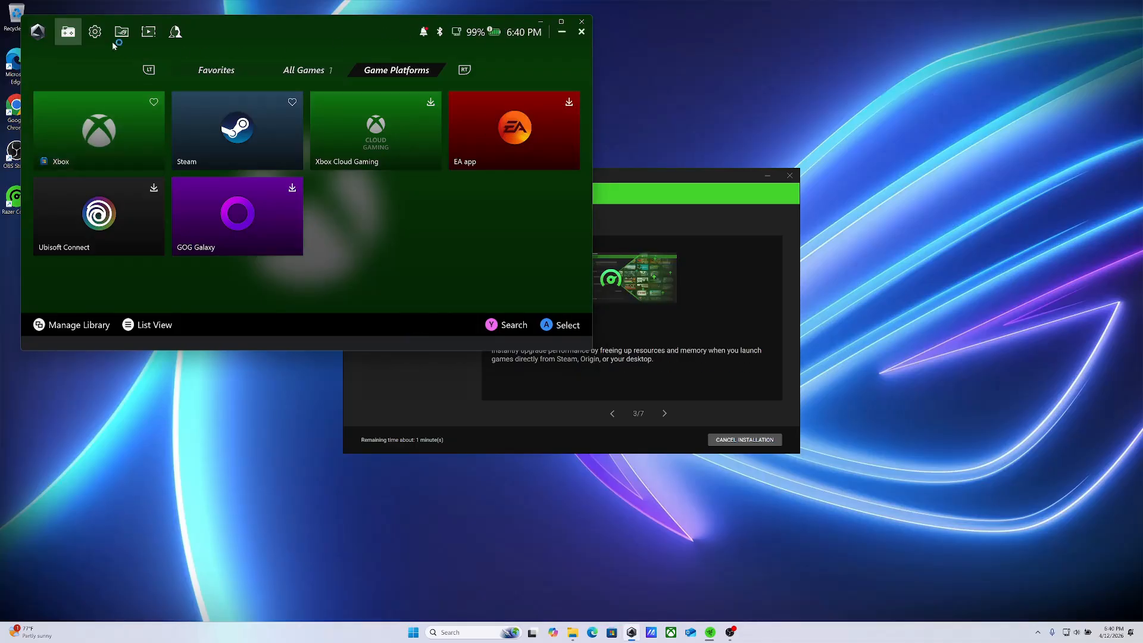
left_click(583, 24)
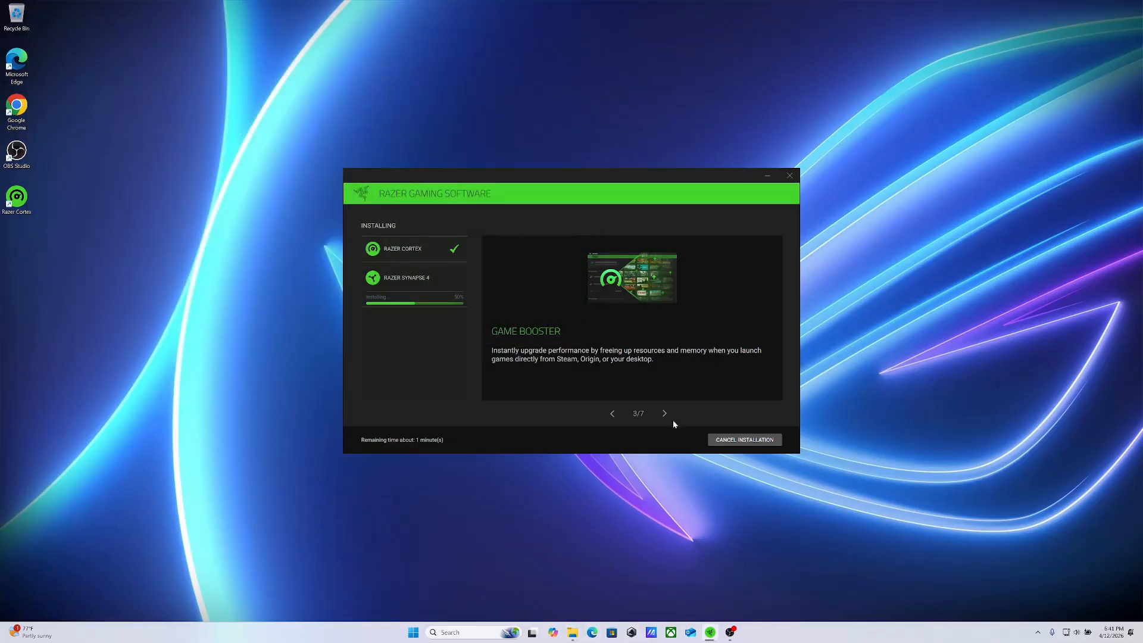
left_click(767, 175)
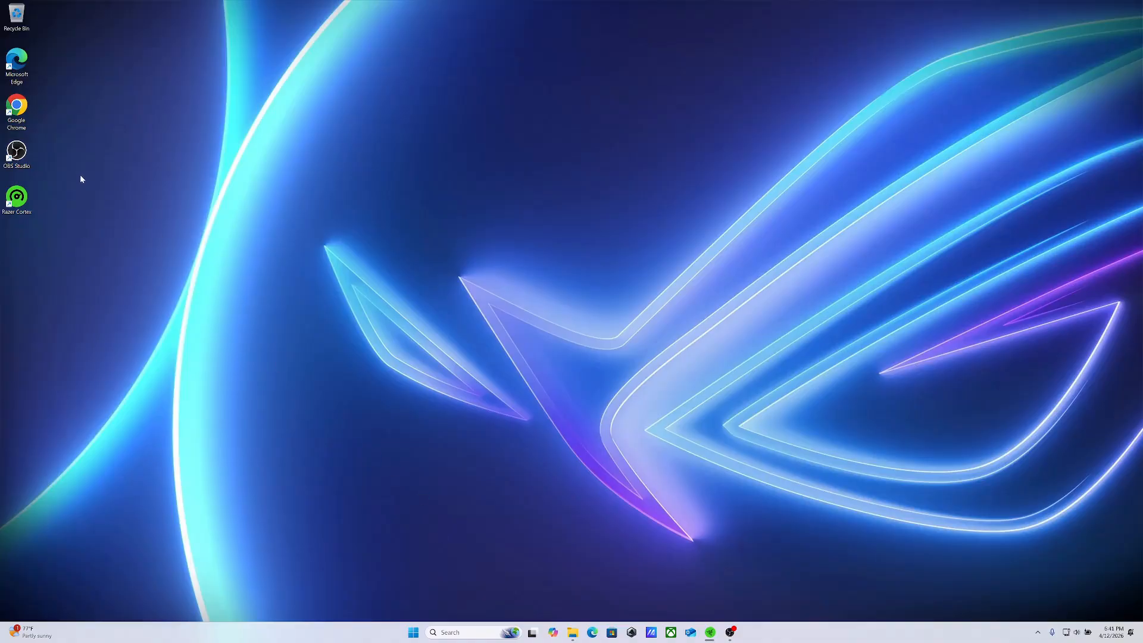
Open Google Chrome and go to the bazzite.gg website
left_click(16, 110)
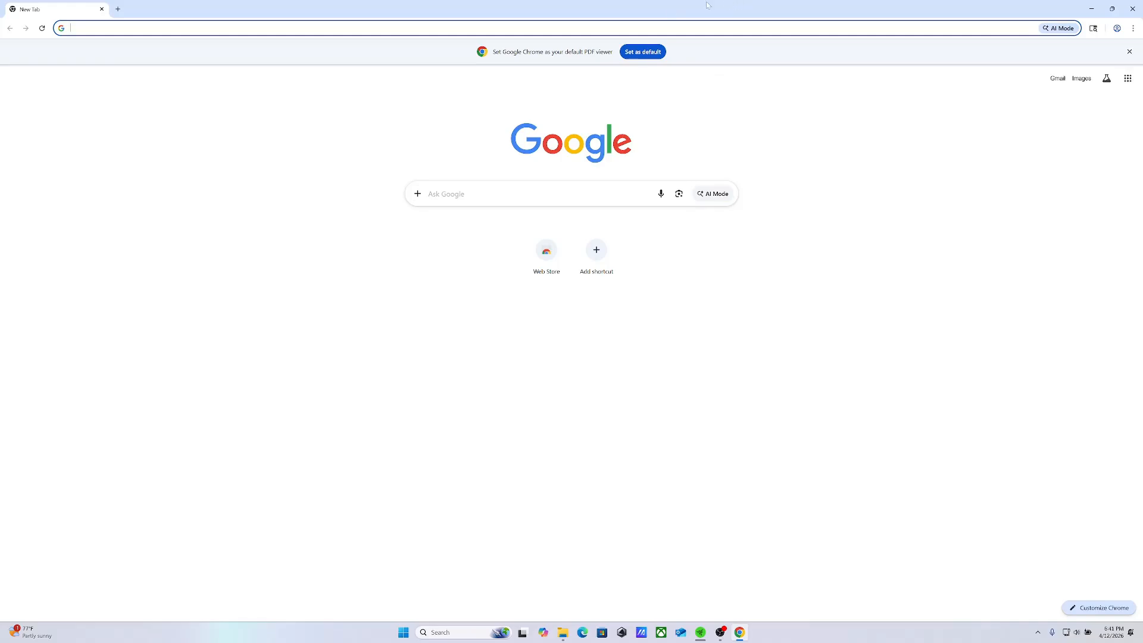
left_click(417, 28)
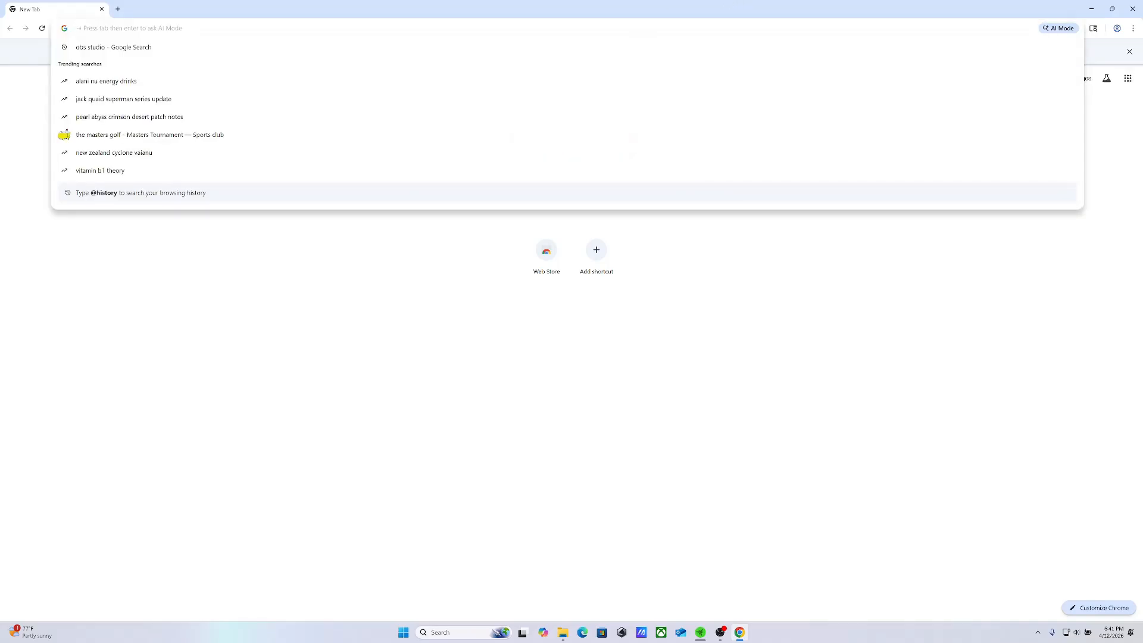
type("bazzi")
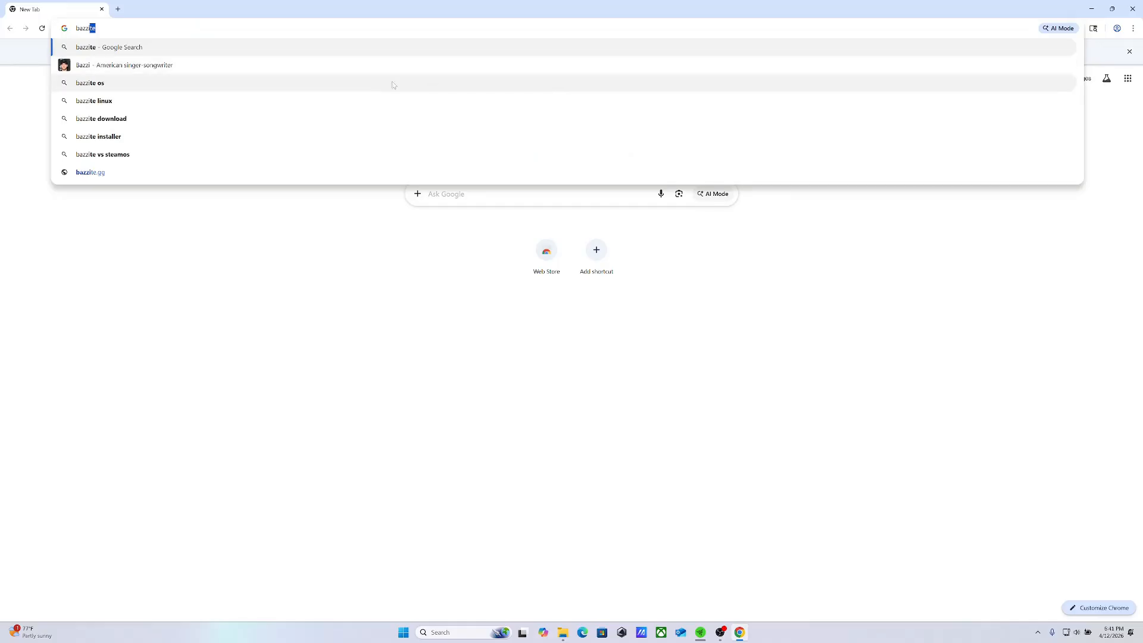
left_click(159, 172)
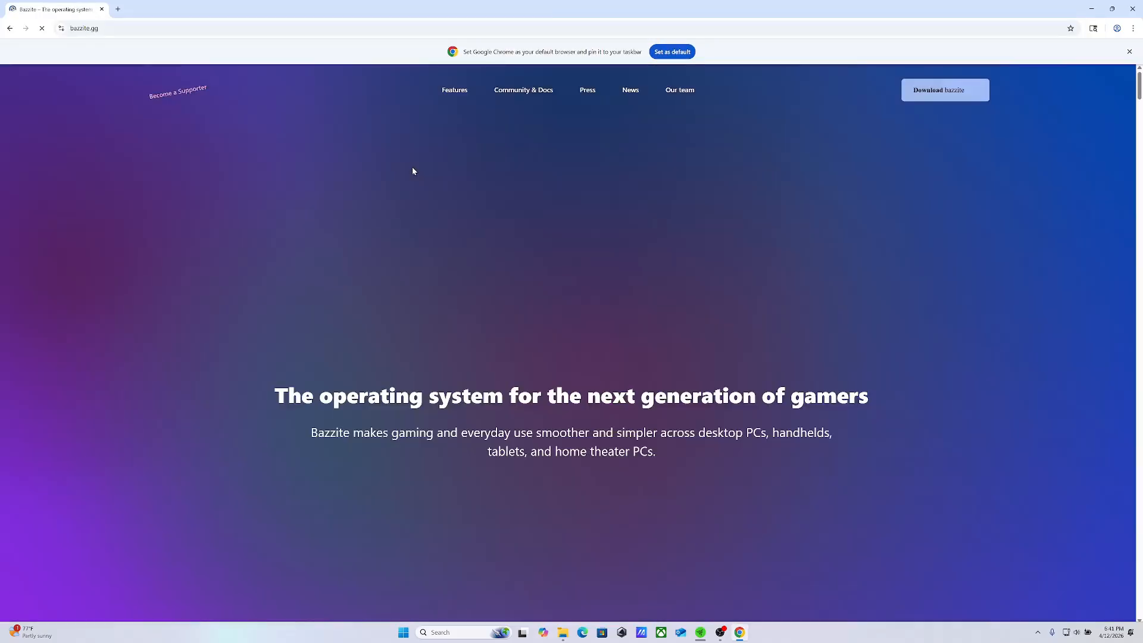
Skim the Bazzite feature sections and go to the site's Download bazzite form
left_click(941, 92)
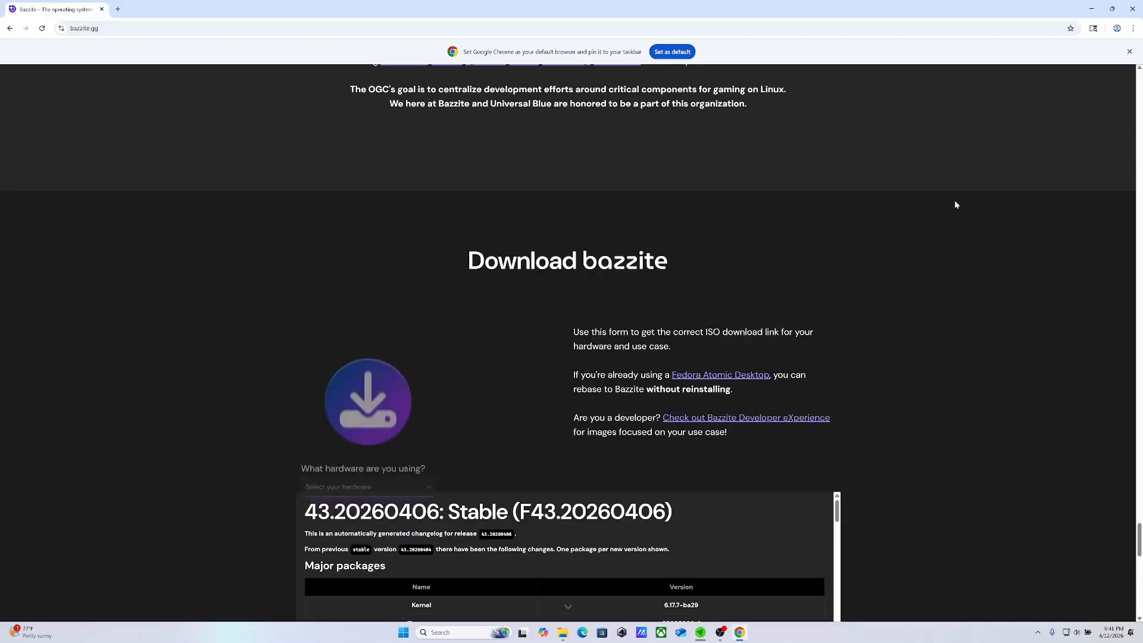
left_click(1140, 170)
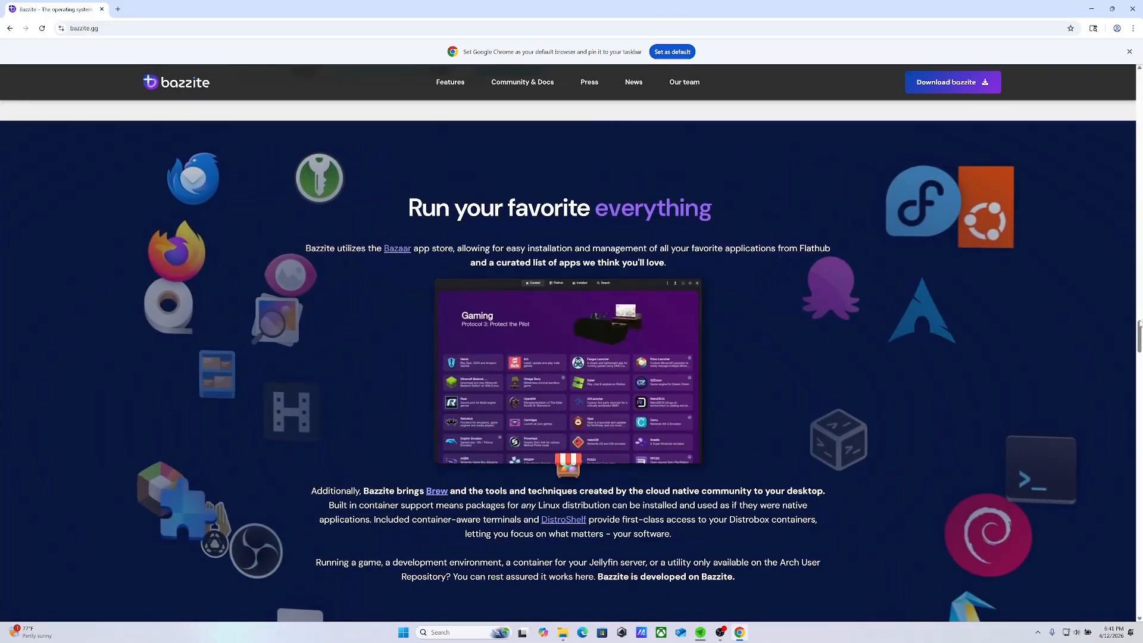
left_click_drag(1139, 325, 1141, 229)
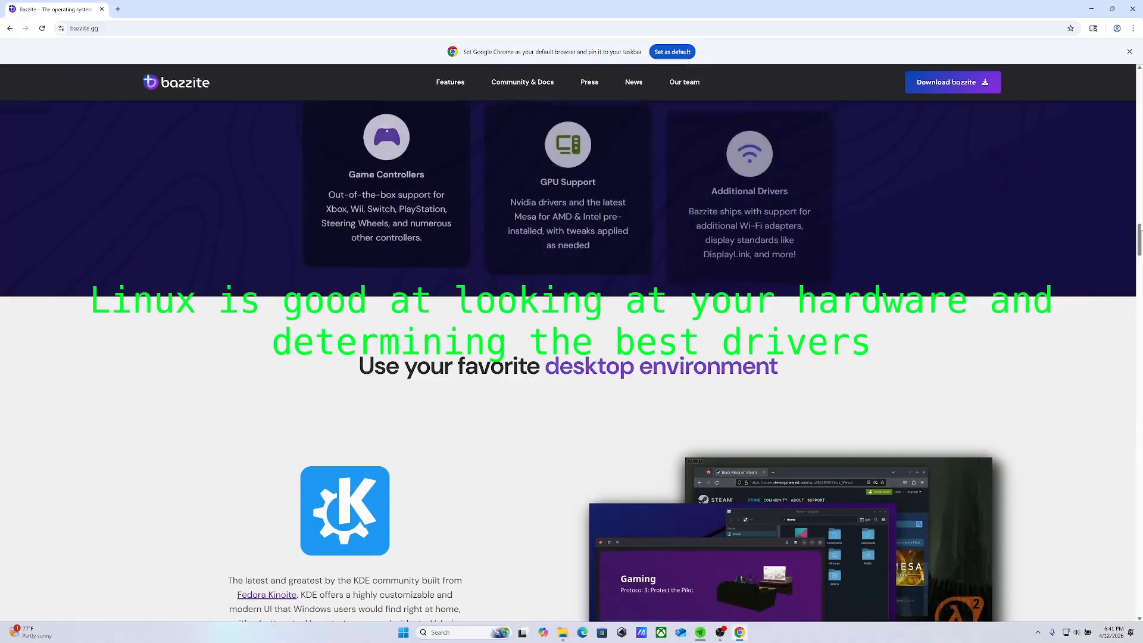
left_click(955, 83)
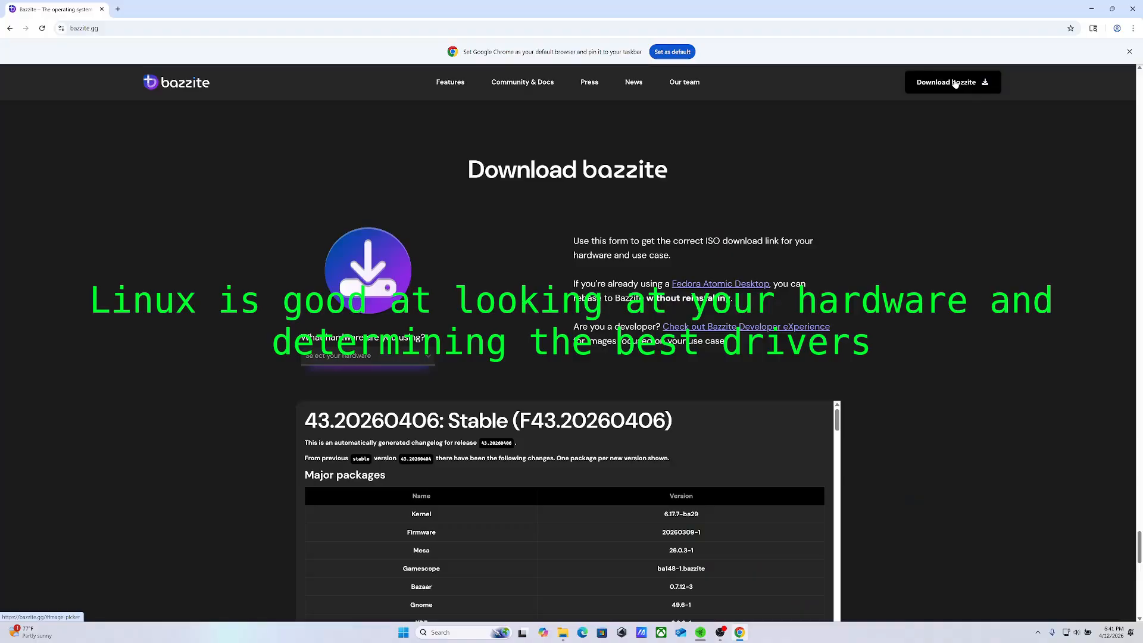
Set the hardware to Framework Laptop and the primary GPU vendor to Nvidia (RTX Series | GTX 16xx Series+)
left_click(428, 358)
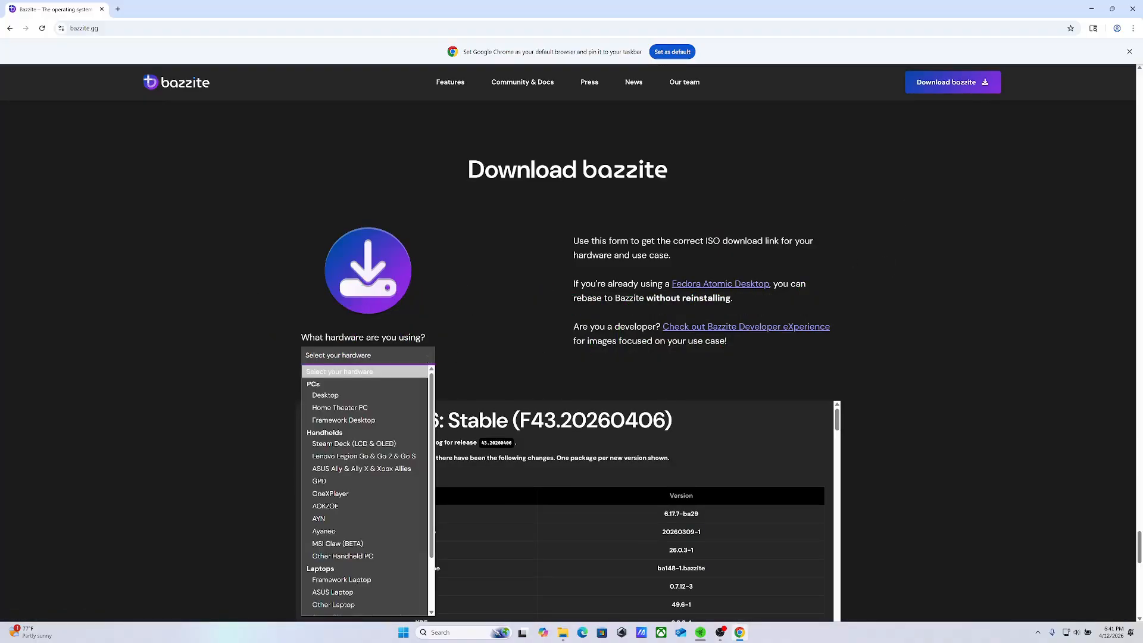
scroll(431, 298, "down", 3)
key("Up")
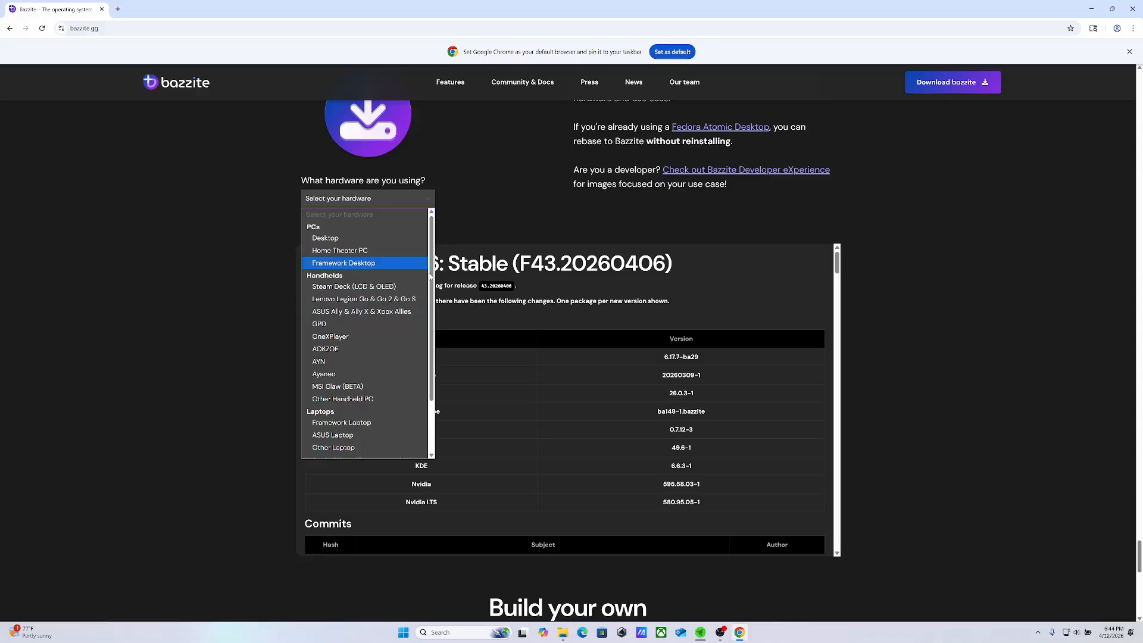
scroll(431, 310, "down", 2)
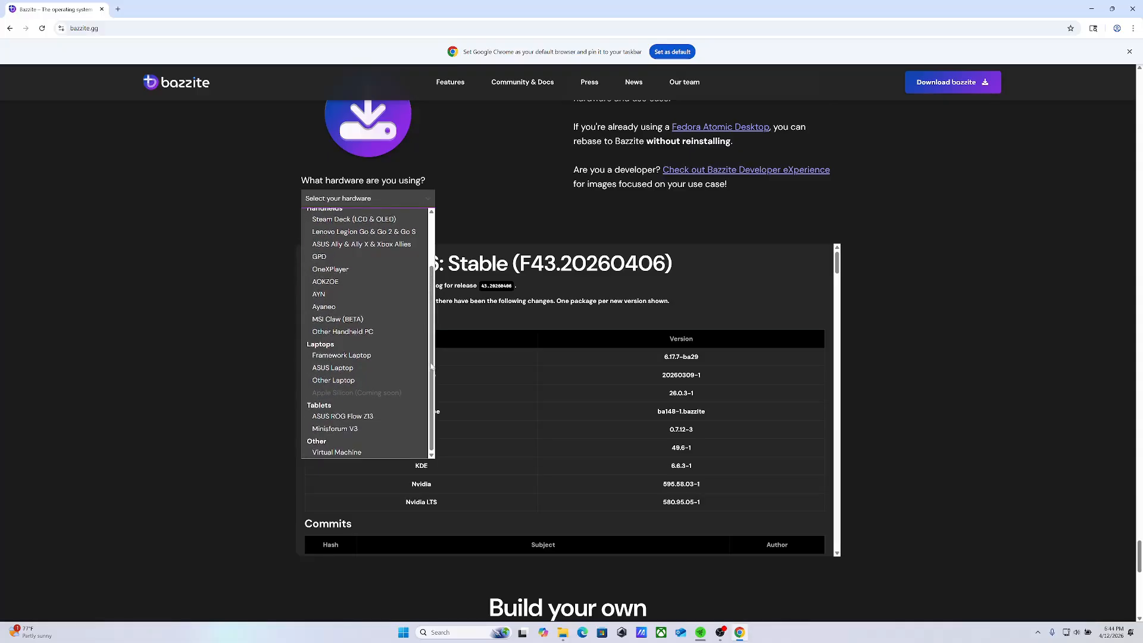
left_click(354, 356)
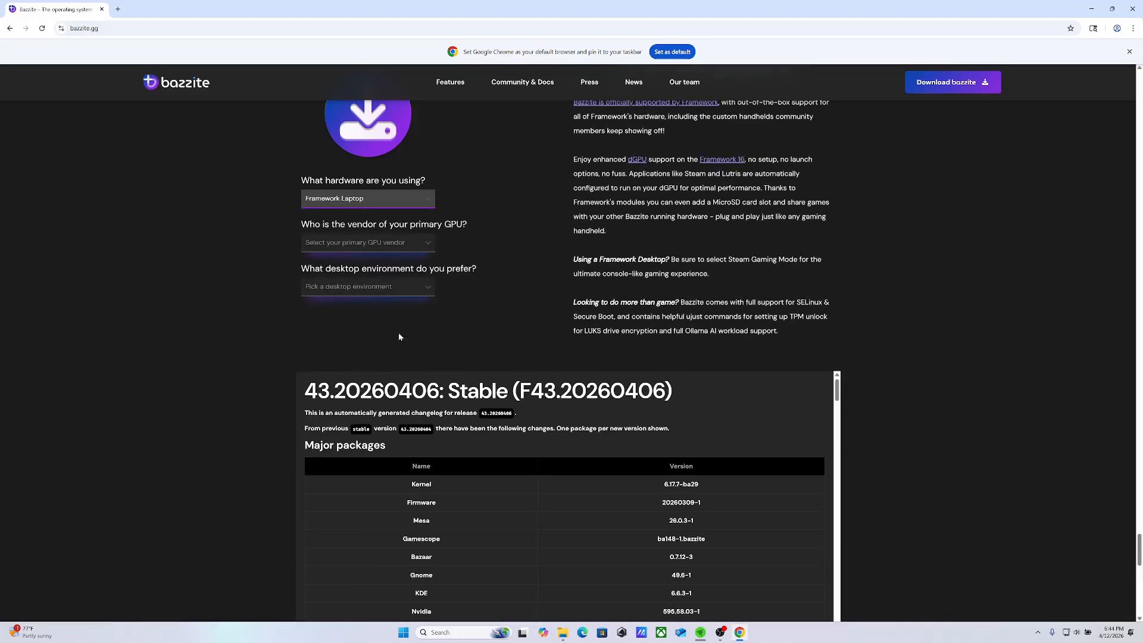
left_click(422, 198)
left_click(423, 198)
left_click(428, 245)
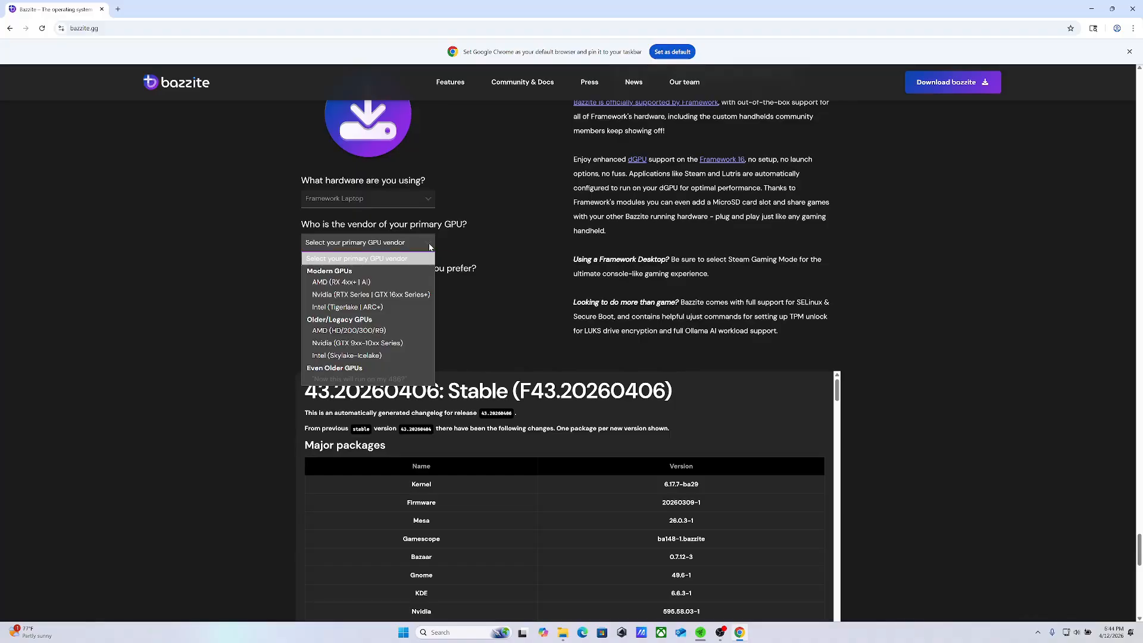
left_click(411, 295)
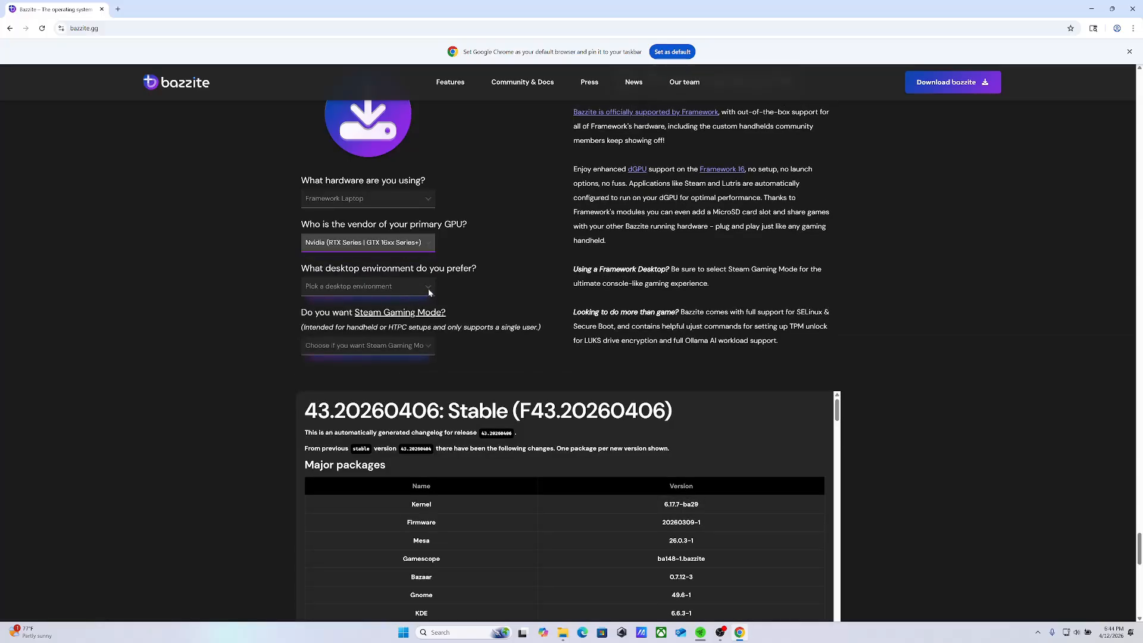
Set the desktop environment to KDE (Like SteamOS's Desktop) and the hardware to ASUS Ally & Ally X & Xbox Allies
left_click(428, 288)
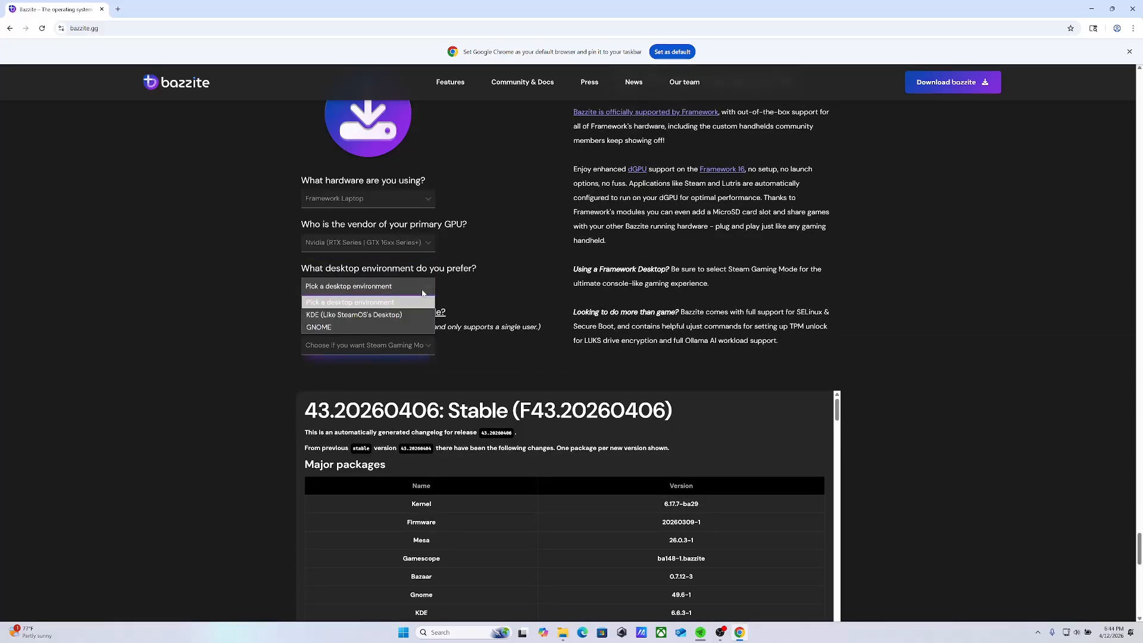
left_click(407, 316)
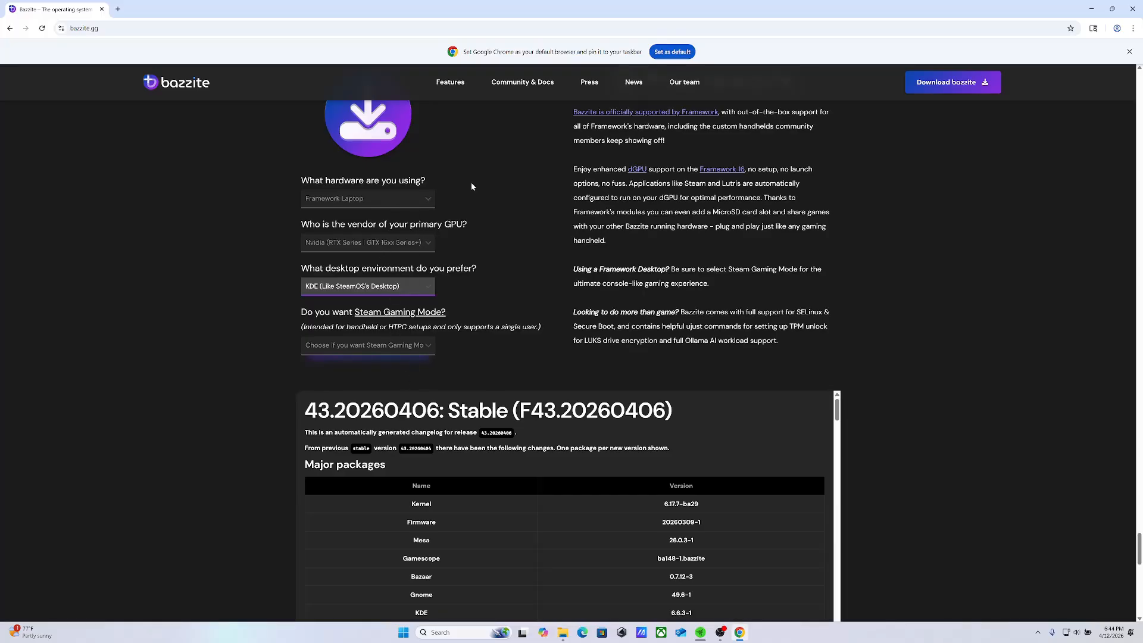
left_click(427, 201)
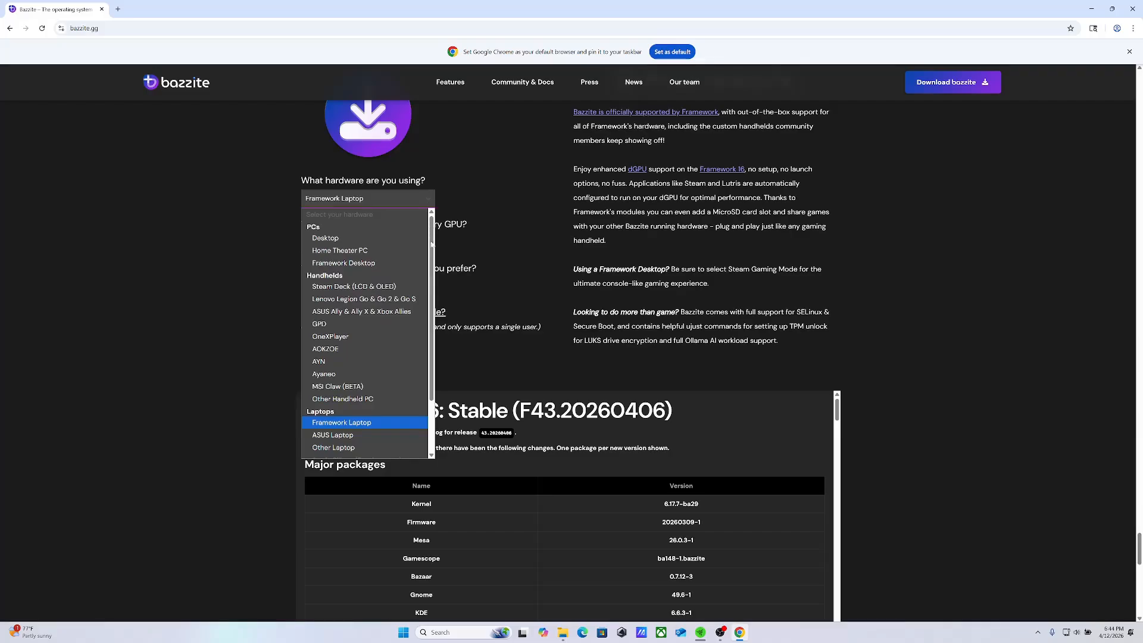
left_click(392, 312)
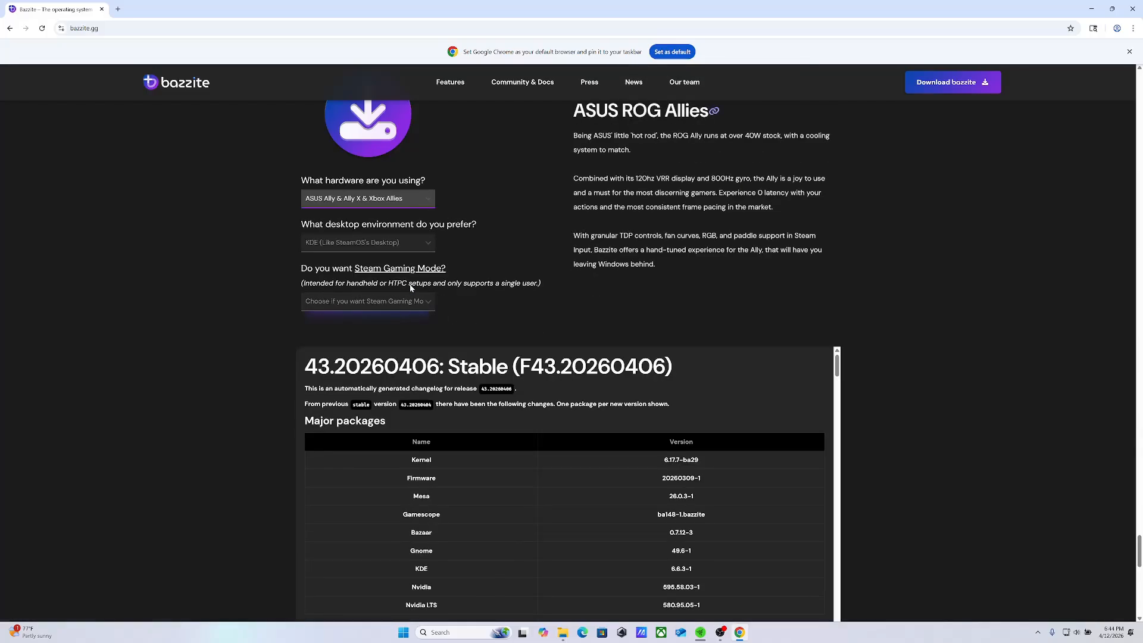
Keep KDE (Like SteamOS's Desktop) as the desktop environment and switch the download form's hardware to Desktop
left_click(427, 249)
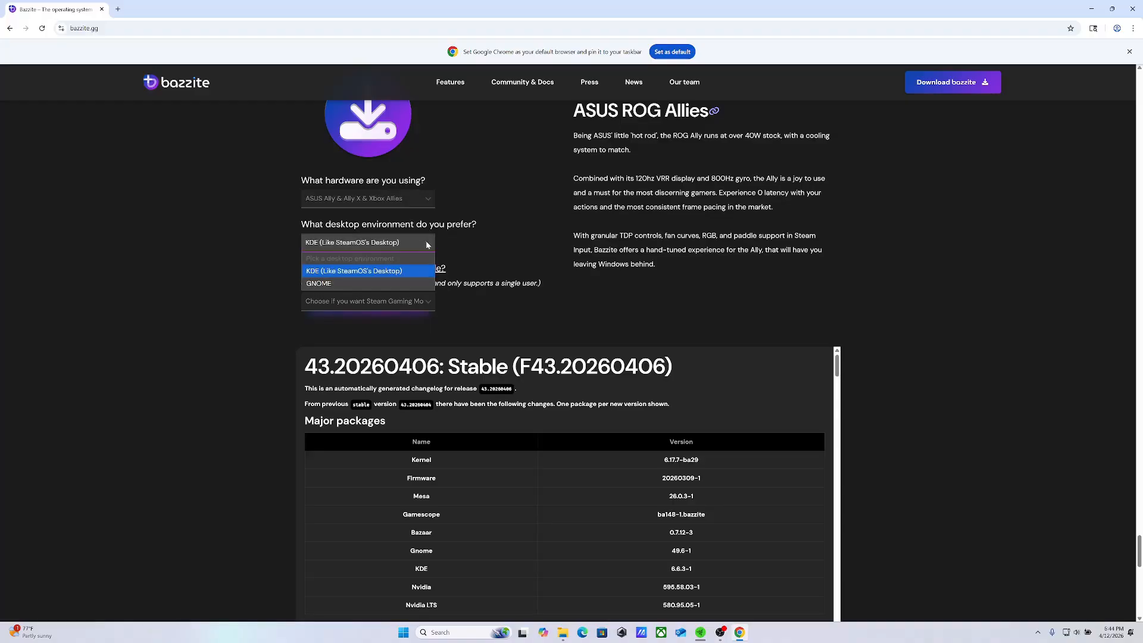
left_click(405, 266)
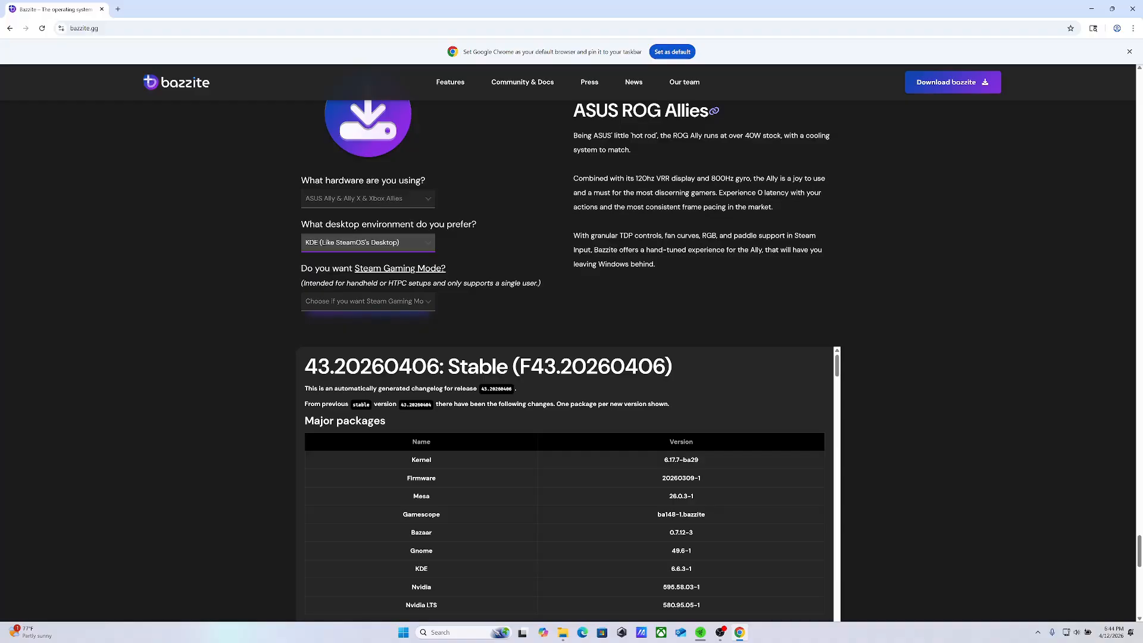
left_click(429, 242)
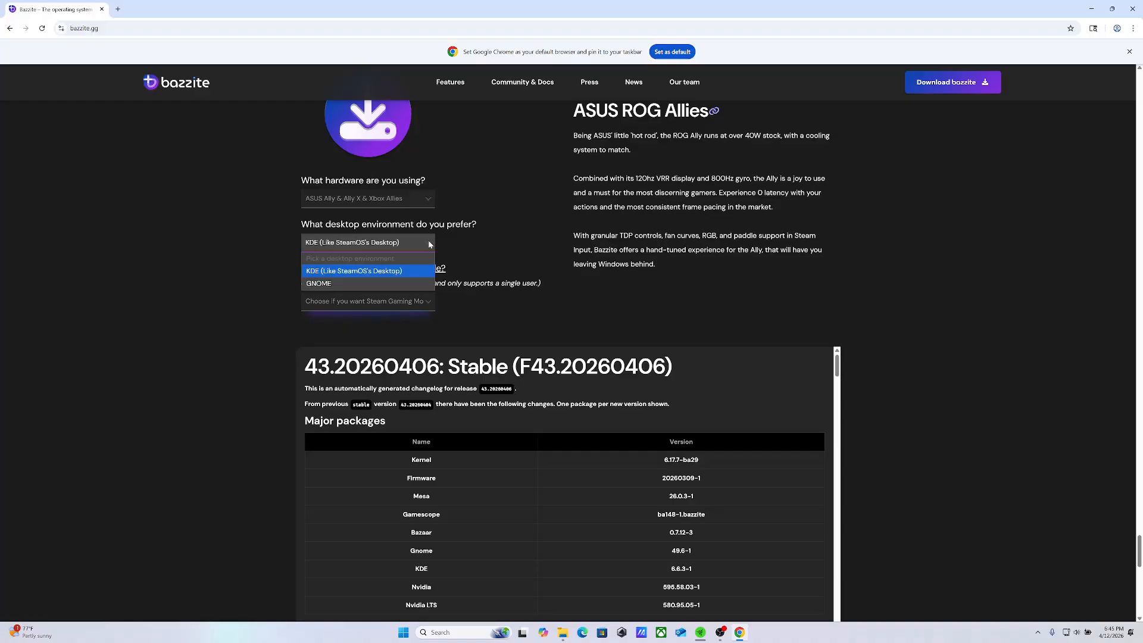
left_click(427, 197)
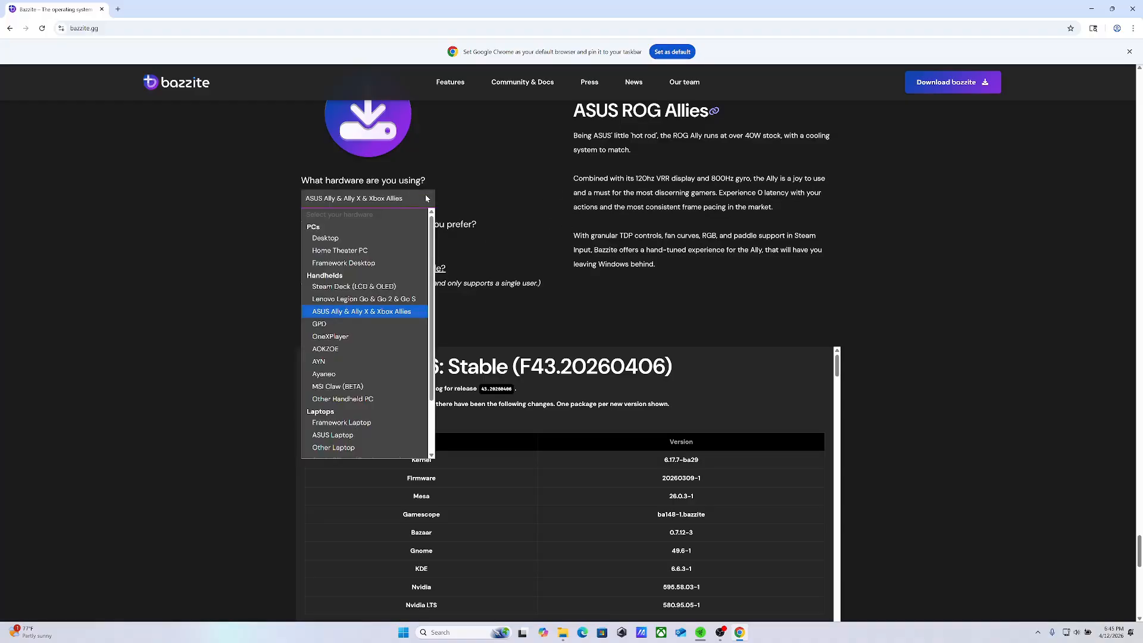
left_click(362, 238)
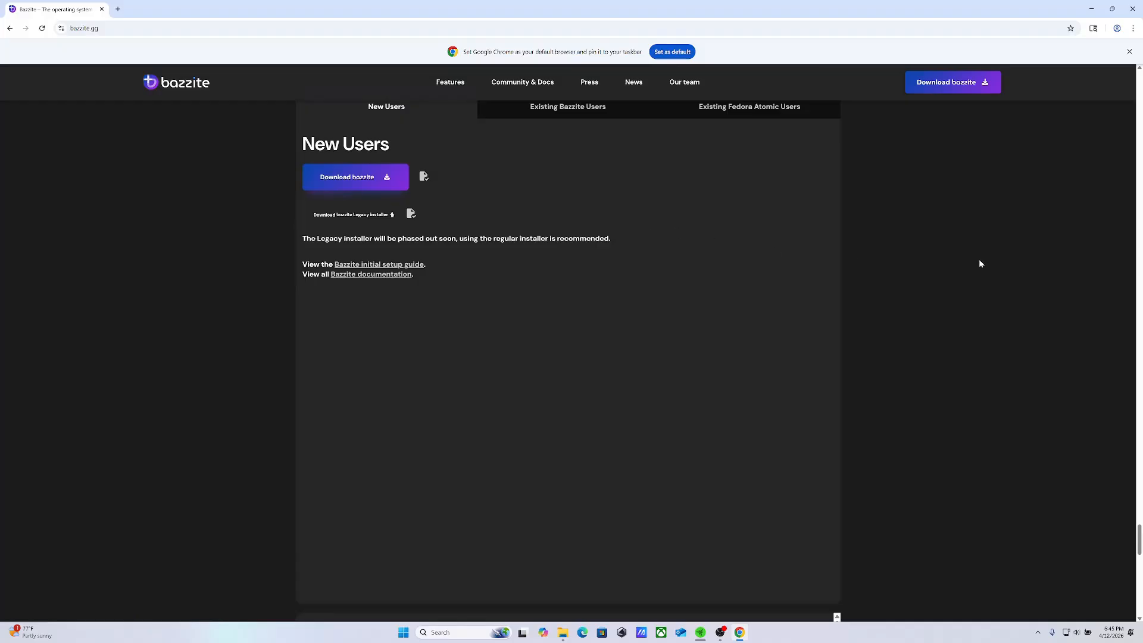
Leave the Bazzite page, reopen it from the new tab page's shortcut, and go to the blank Download bazzite form
left_click_drag(1140, 557, 1129, 208)
scroll(1022, 191, "up", 7)
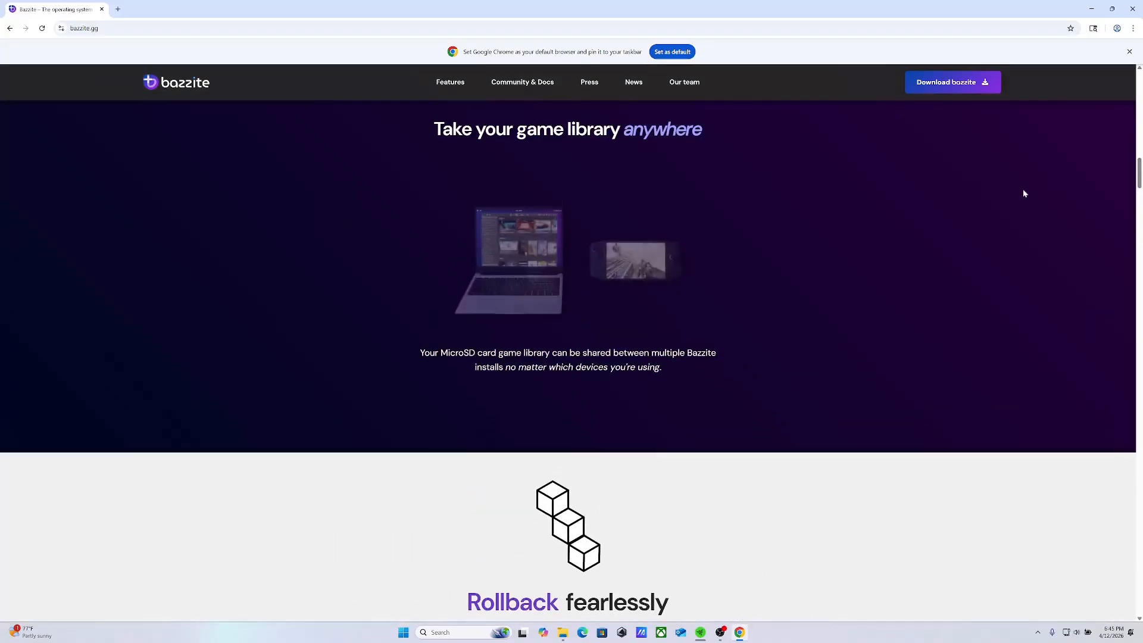
left_click(957, 82)
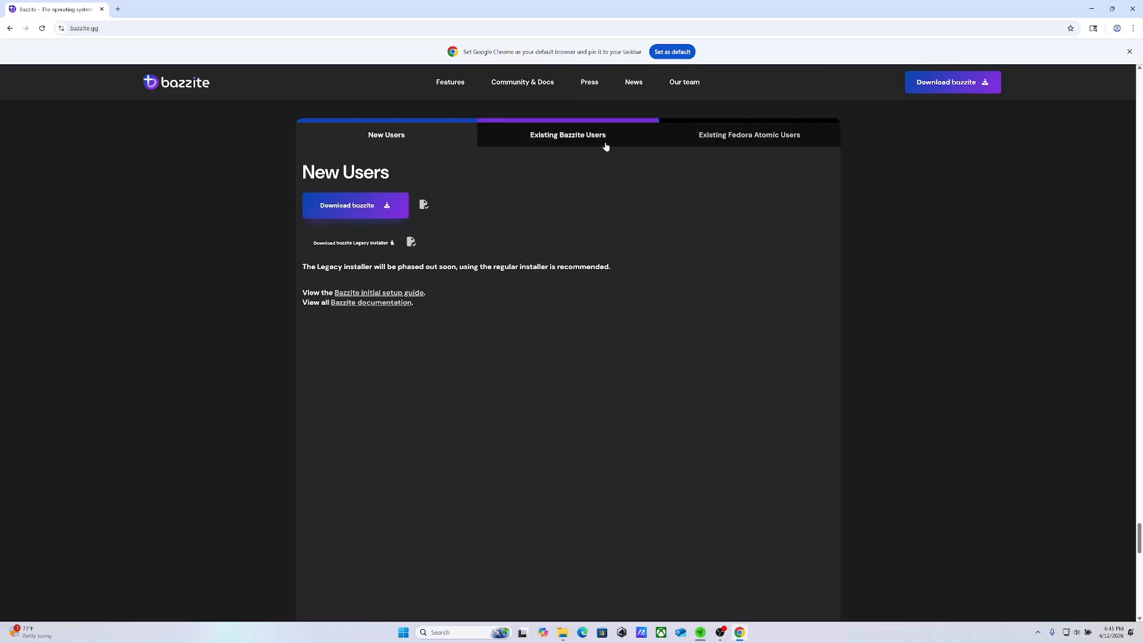
left_click(9, 28)
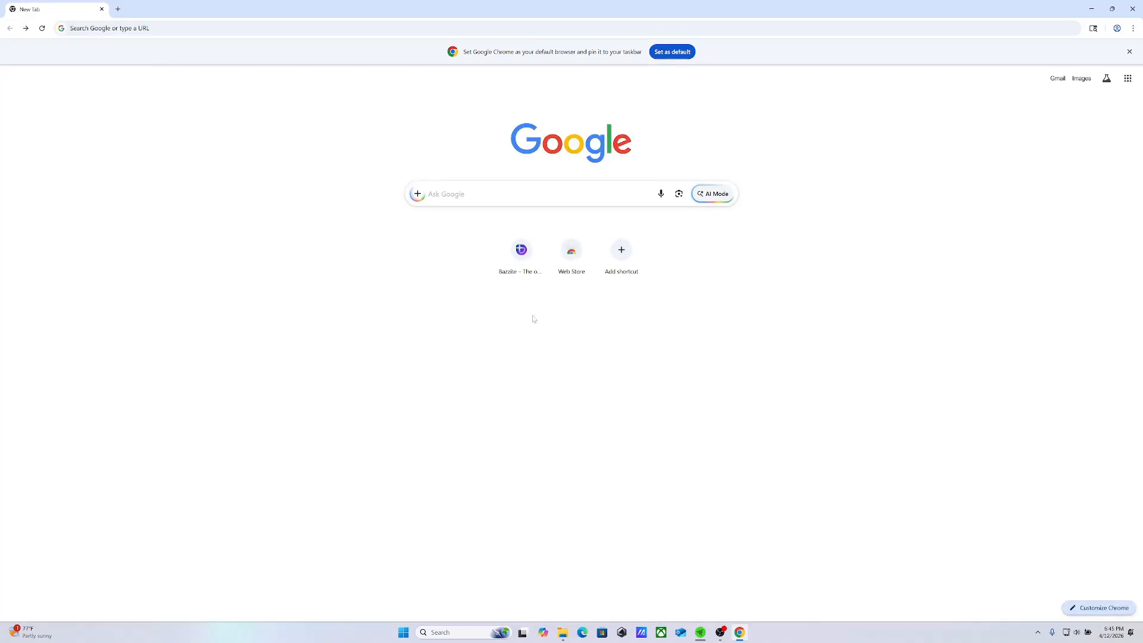
left_click(521, 252)
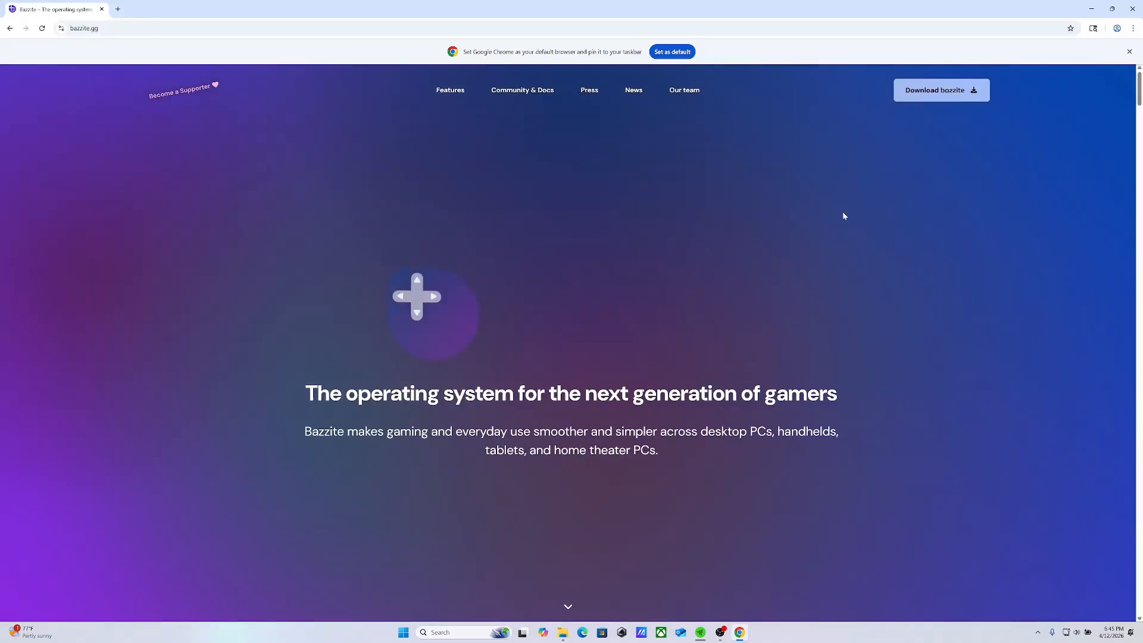
left_click(933, 90)
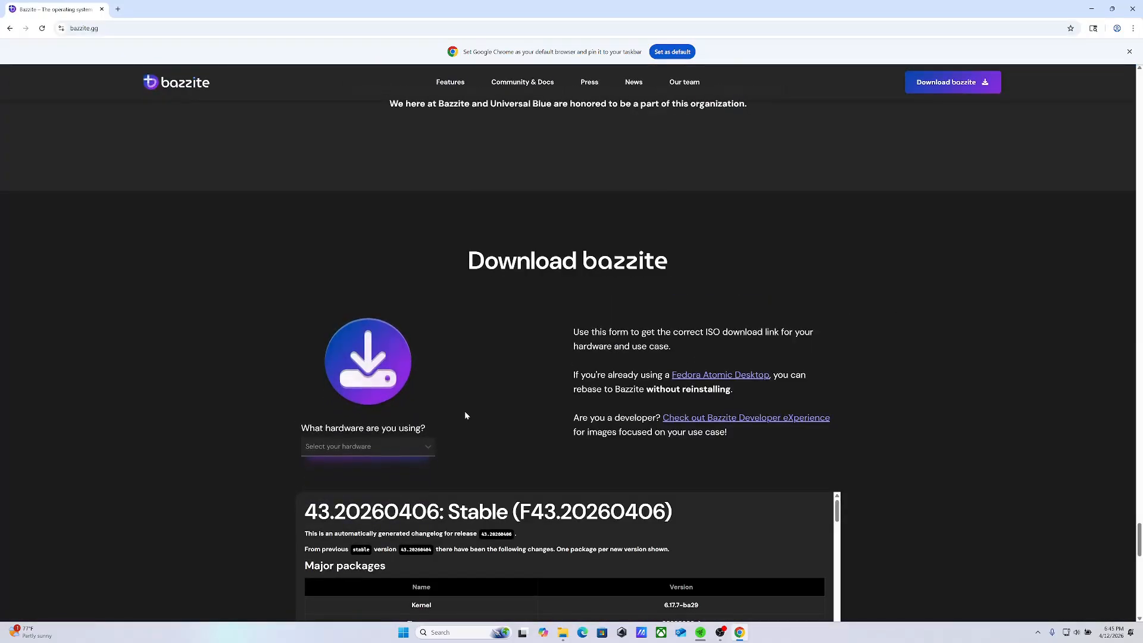
Set the hardware to Framework Laptop and the primary GPU vendor to Nvidia (RTX Series | GTX 16xx Series+)
left_click(429, 445)
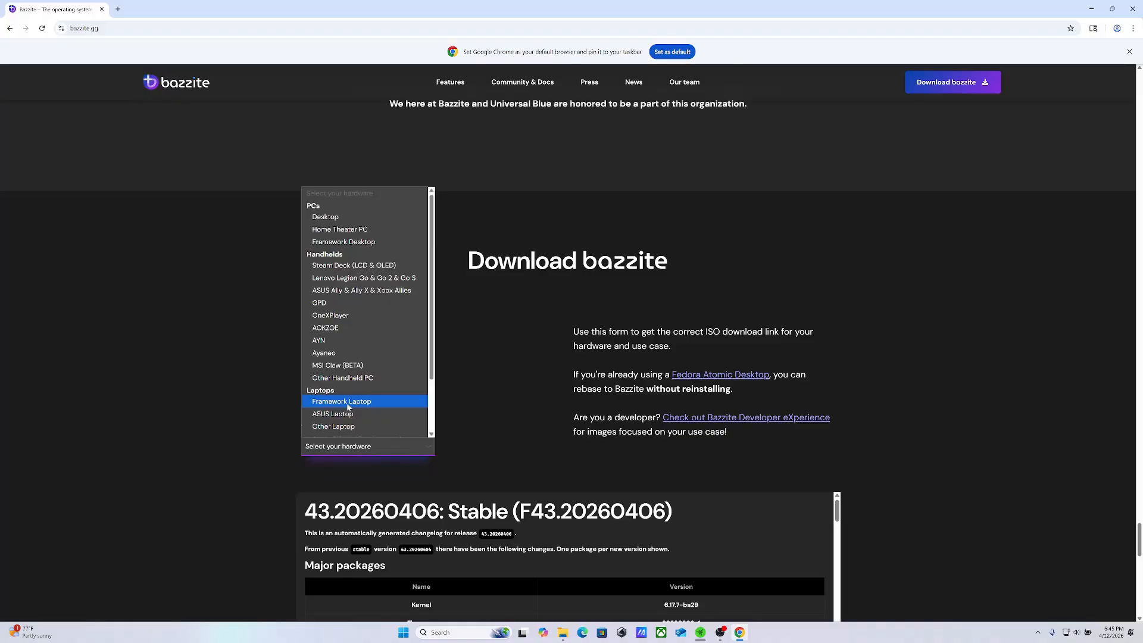
left_click(333, 401)
left_click(427, 490)
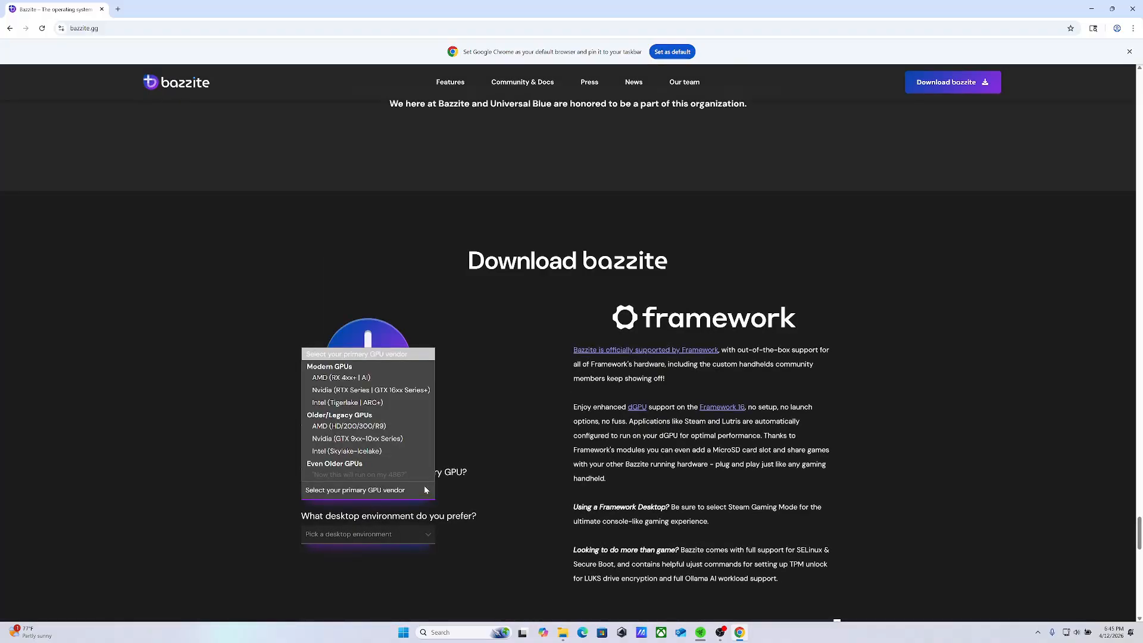
left_click(402, 391)
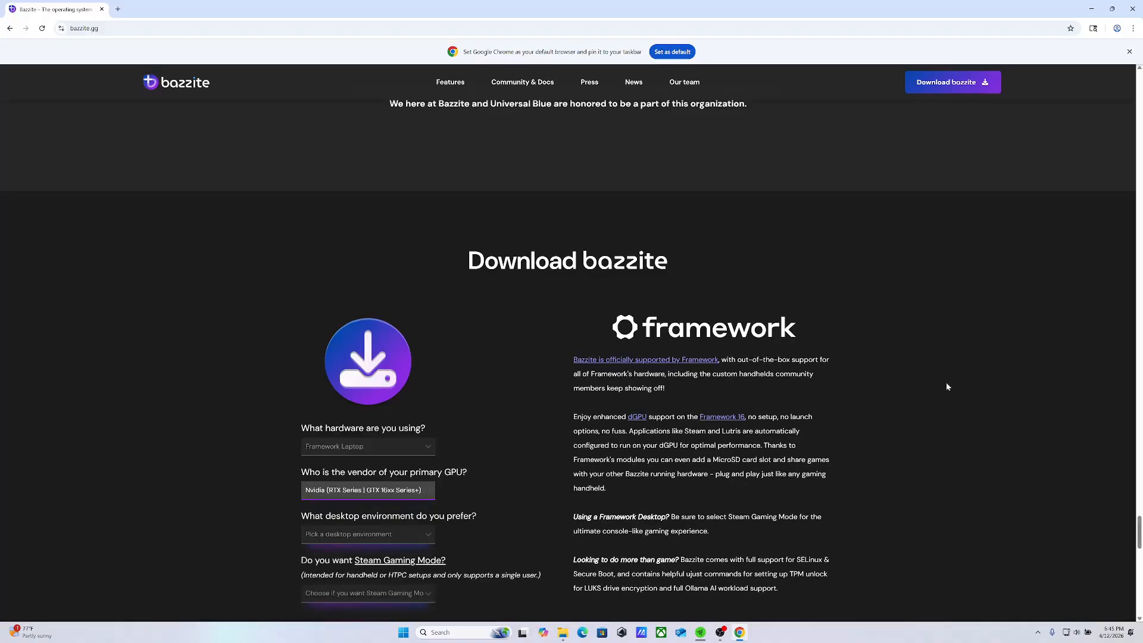
Choose KDE (Like SteamOS's Desktop) as the desktop environment and answer yes to loading directly into Steam Gaming Mode
scroll(1128, 556, "down", 4)
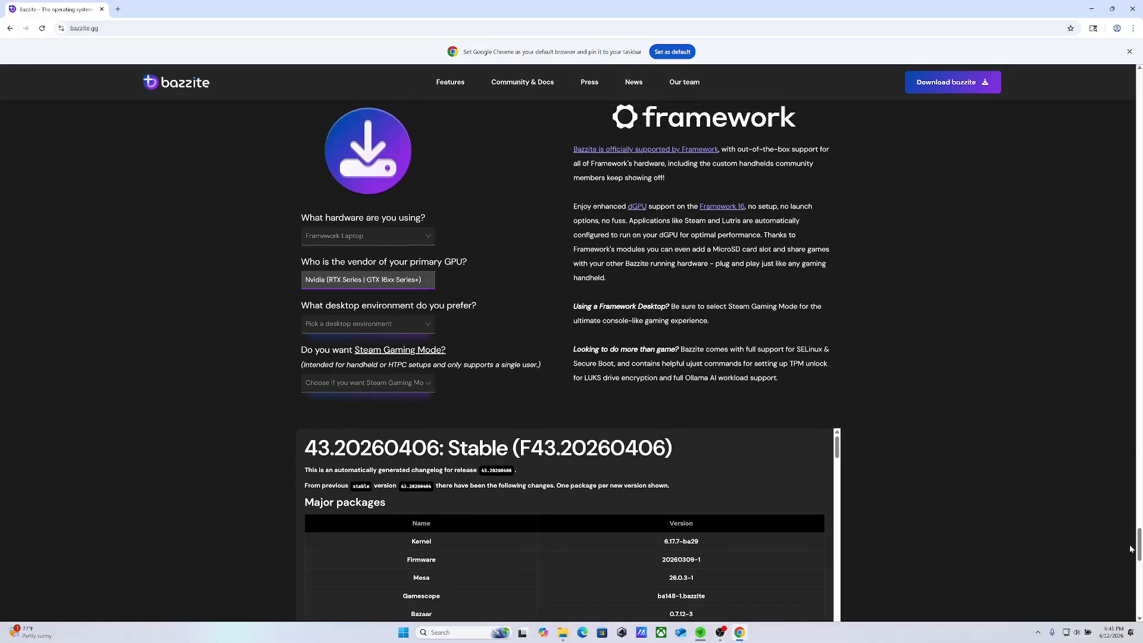
left_click(426, 322)
left_click(401, 352)
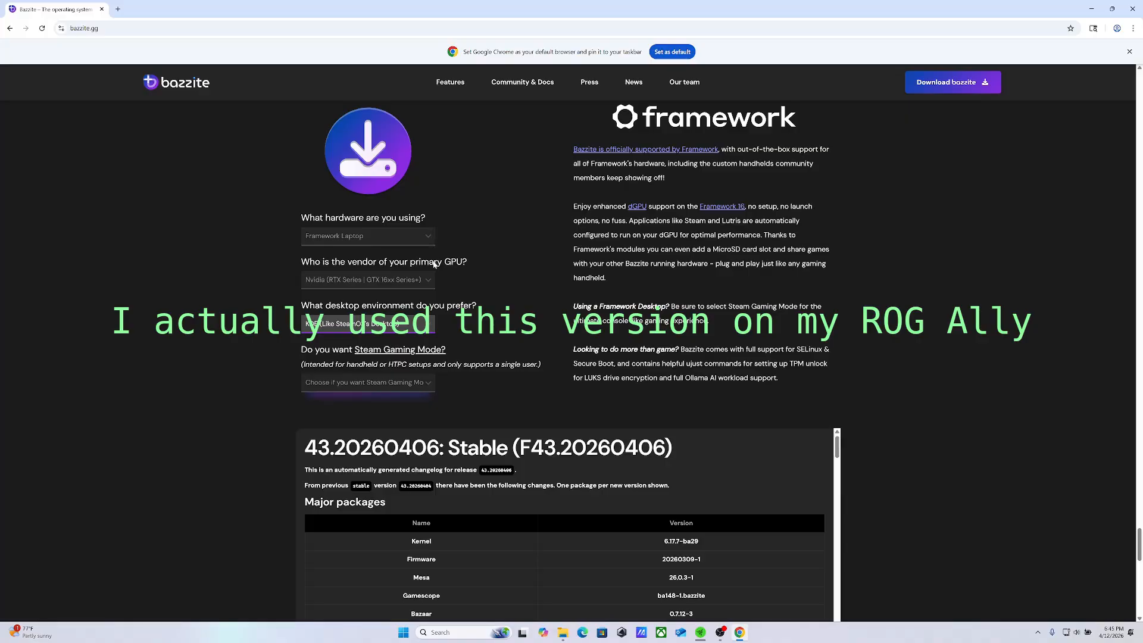
left_click(961, 86)
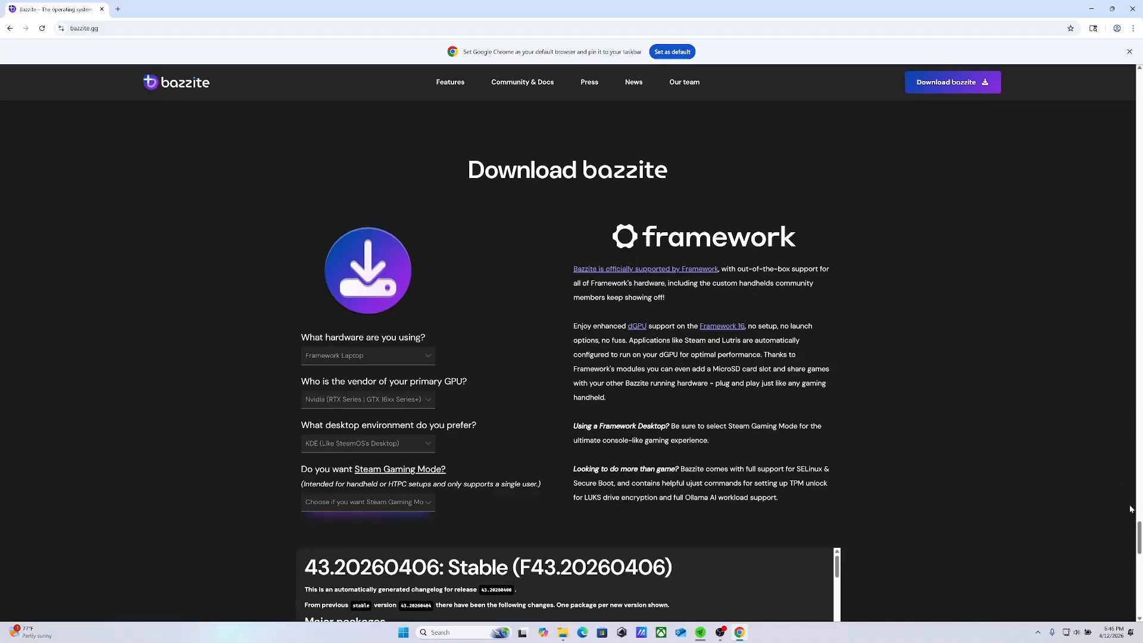
mouse_move(1138, 540)
left_mouse_down()
mouse_move(1138, 600)
mouse_move(1131, 518)
mouse_move(1133, 545)
left_mouse_up()
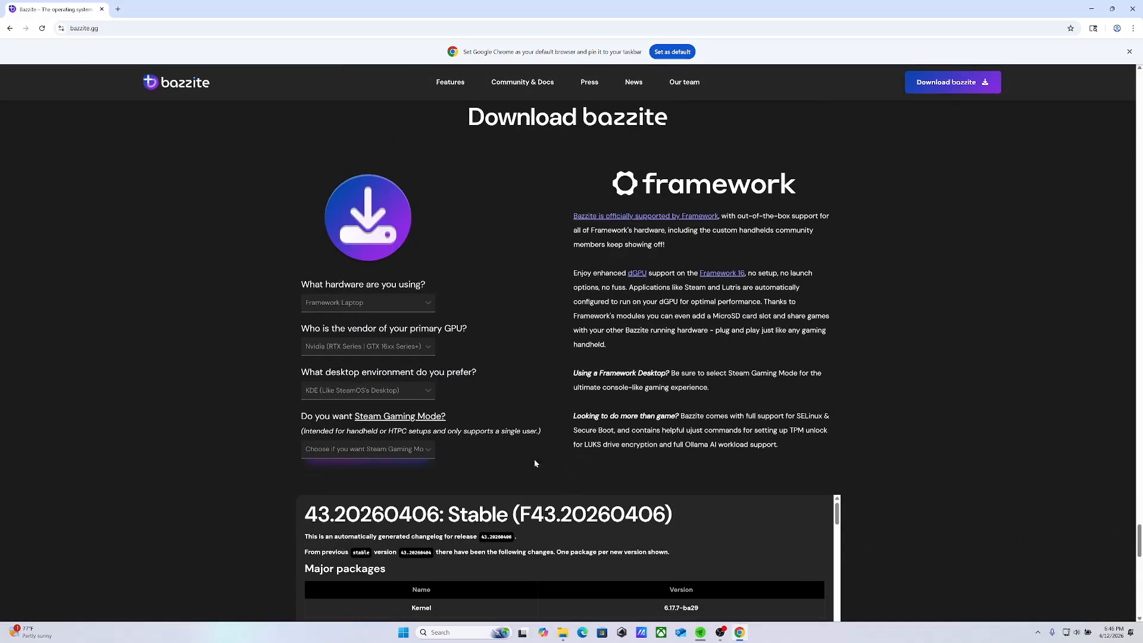
left_click(430, 450)
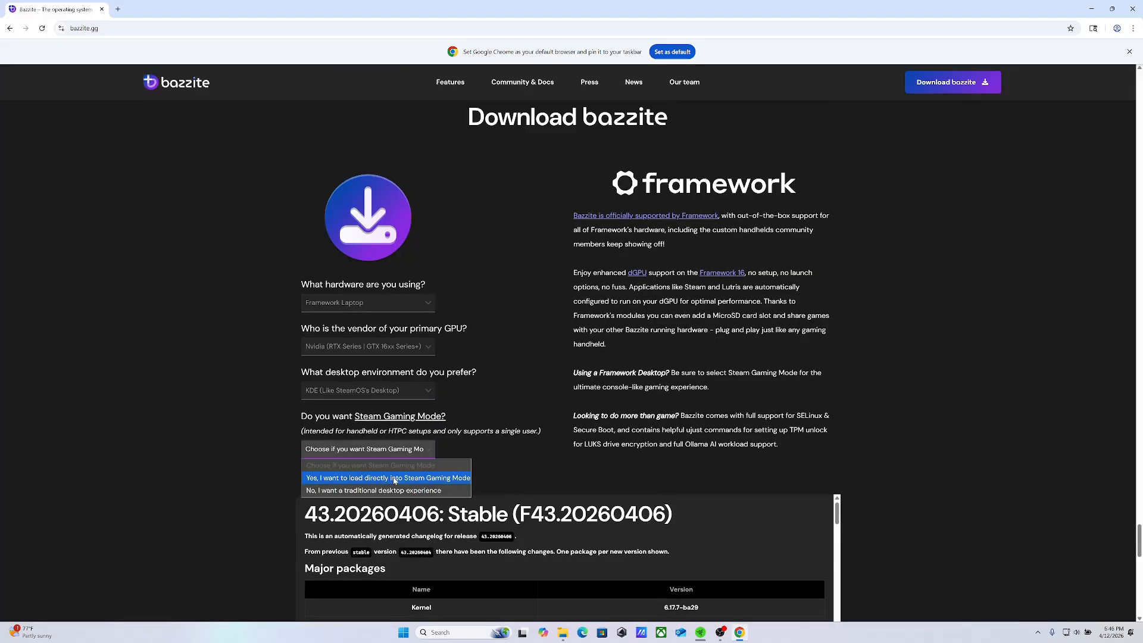
left_click(374, 479)
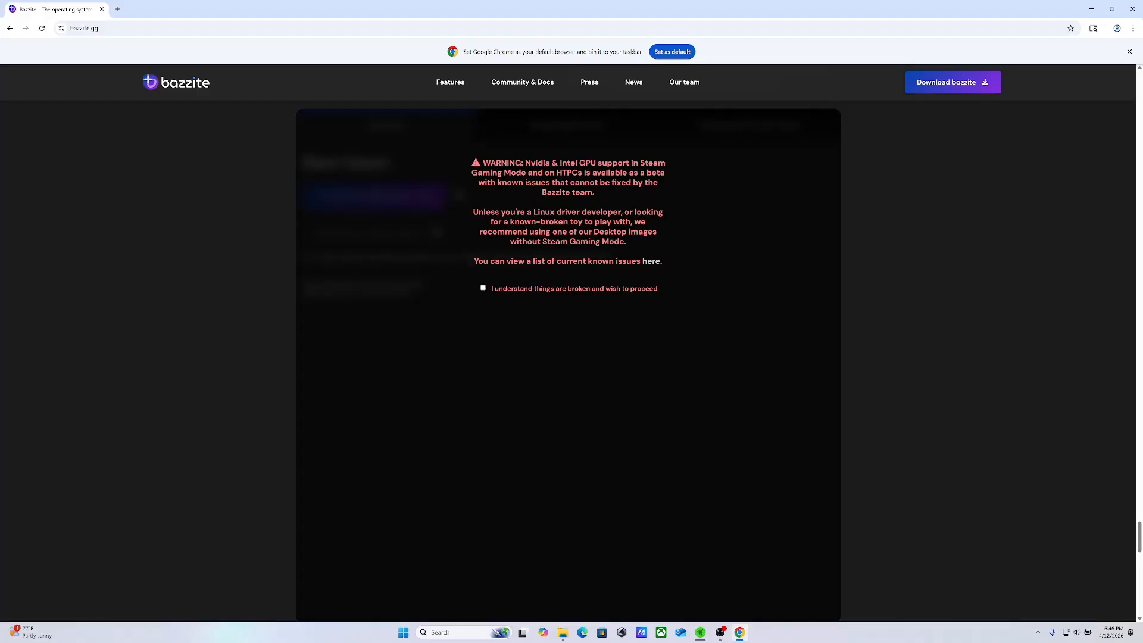
Accept the Nvidia Steam Gaming Mode warning, download the regular bazzite-deck-nvidia ISO, and view the recent downloads
left_click(485, 288)
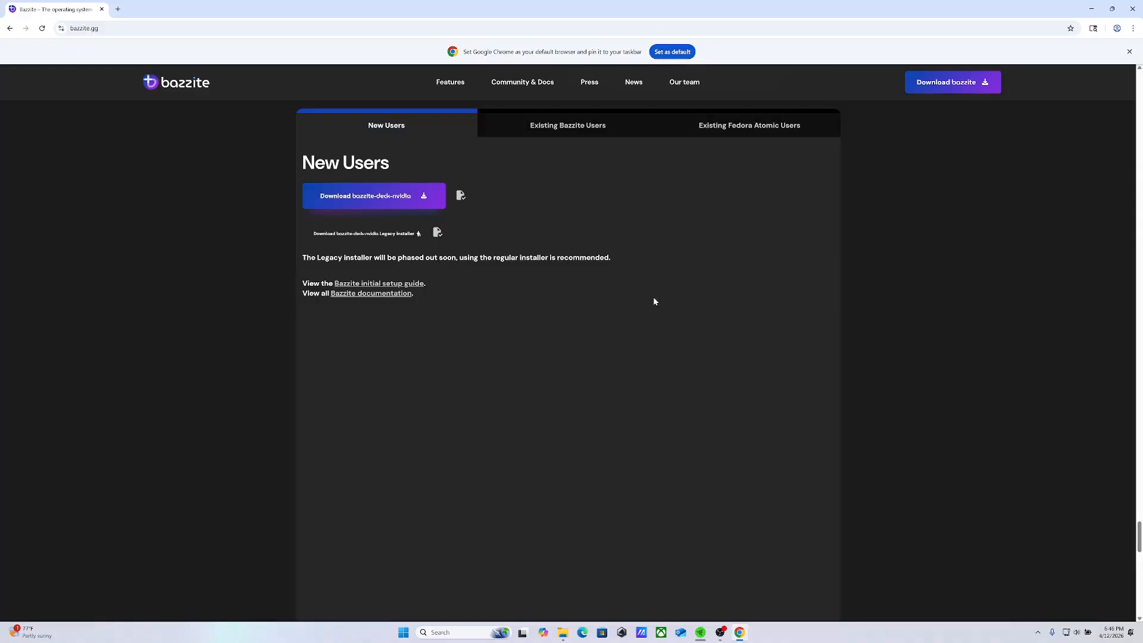
left_click(372, 198)
left_click(1101, 28)
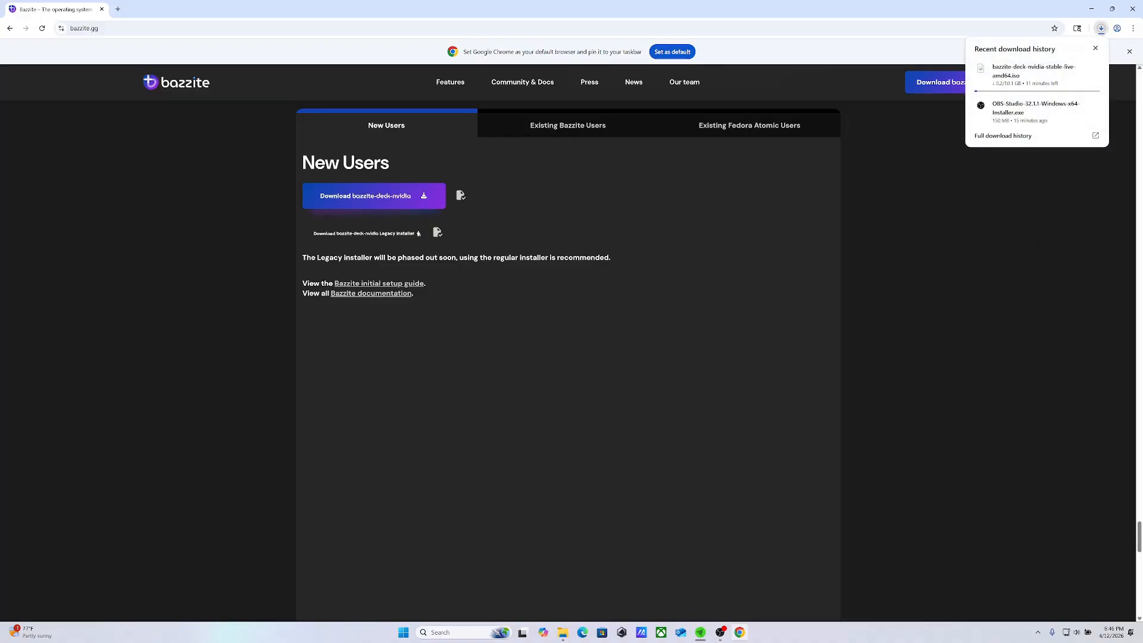
Open Armoury Crate SE and decline its app update with "Never ask me to update this version" ticked
mouse_move(721, 638)
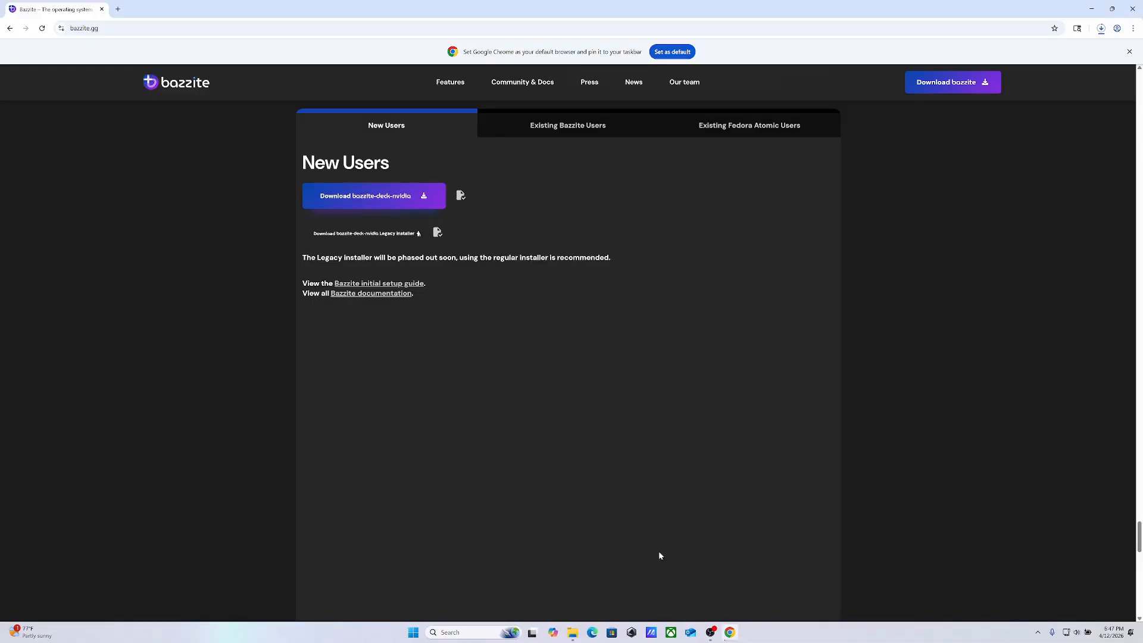
left_click(632, 634)
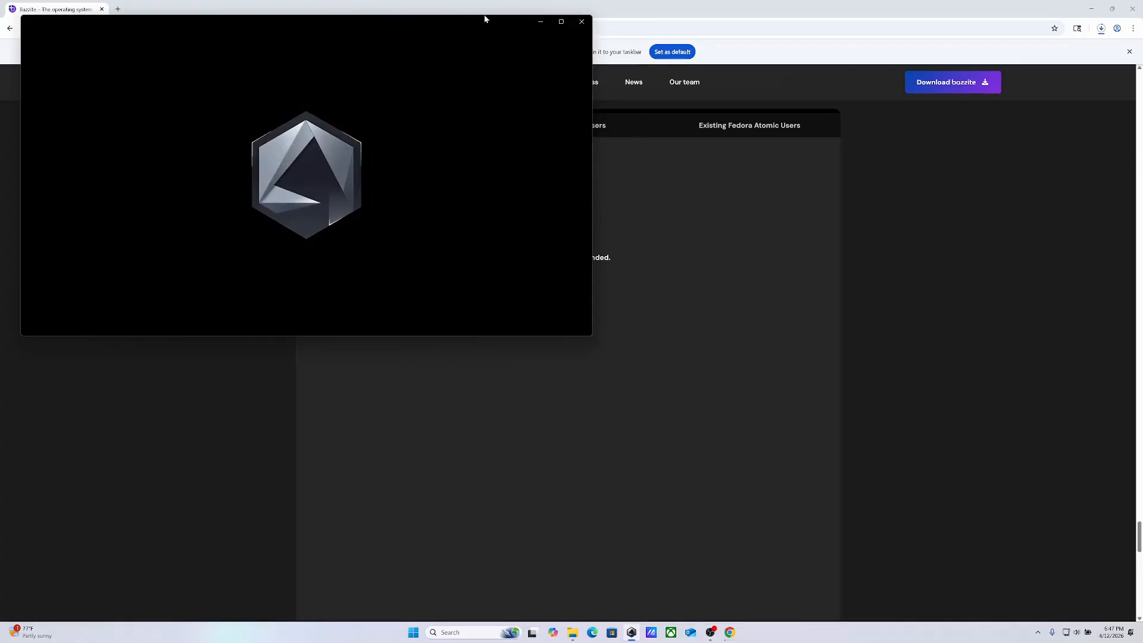
mouse_move(561, 24)
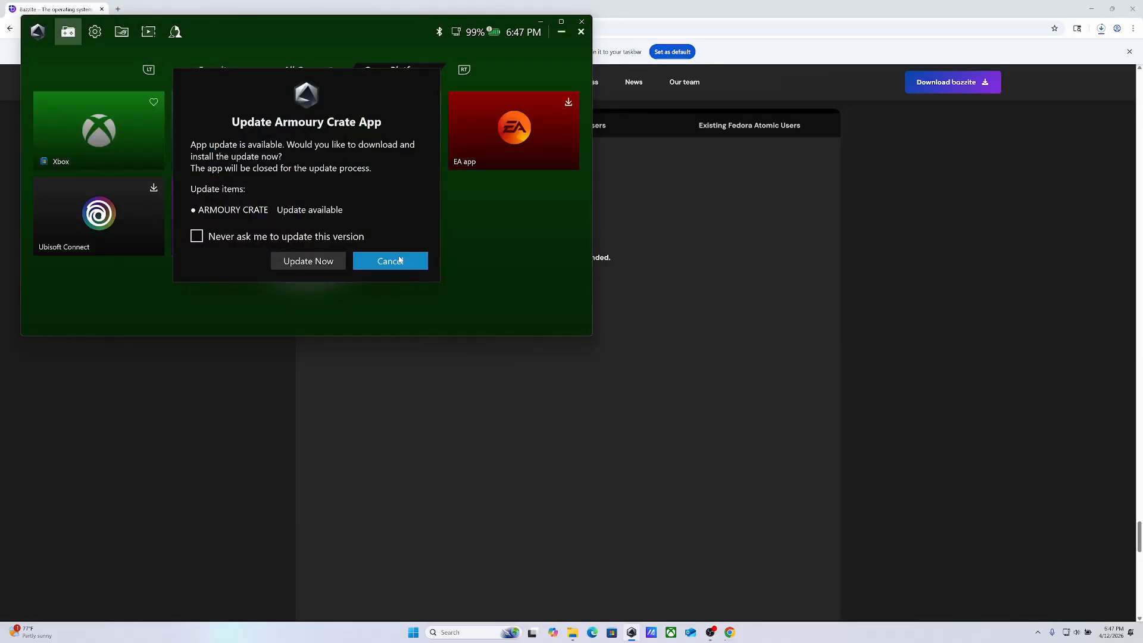
left_click(197, 236)
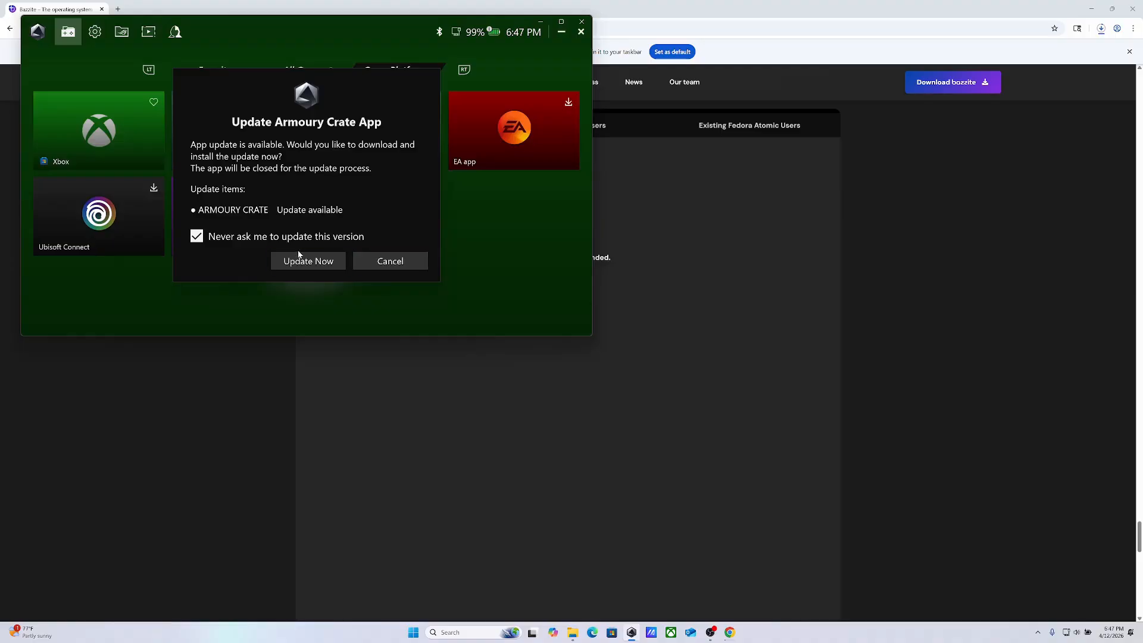
left_click(396, 263)
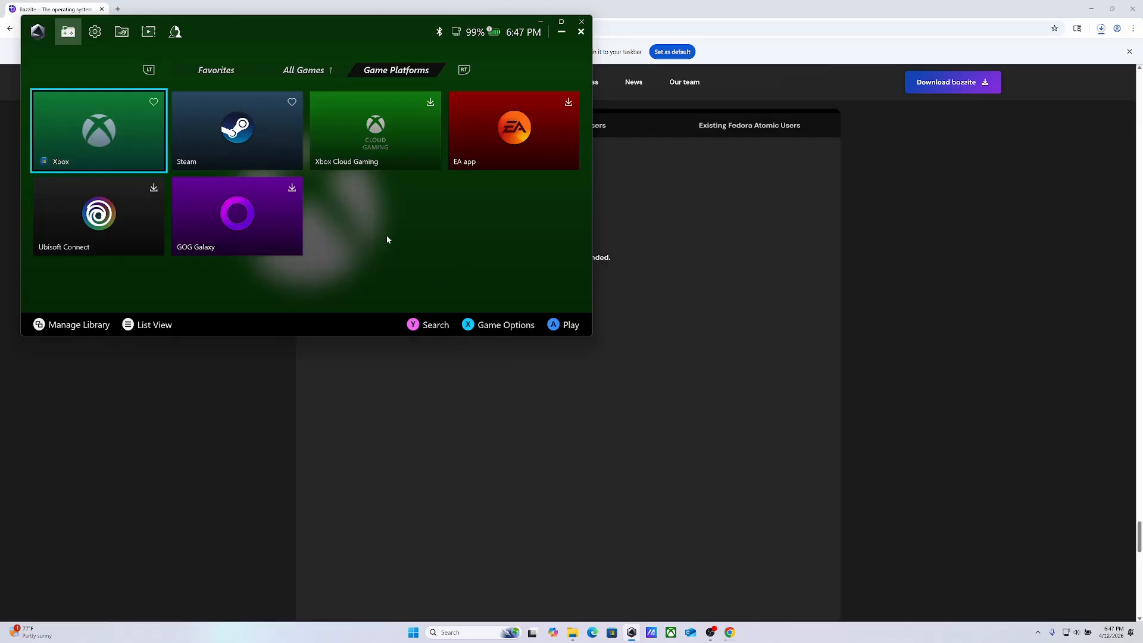
Try the Armoury Crate window maximized, and minimize it to return to Chrome
left_click(560, 24)
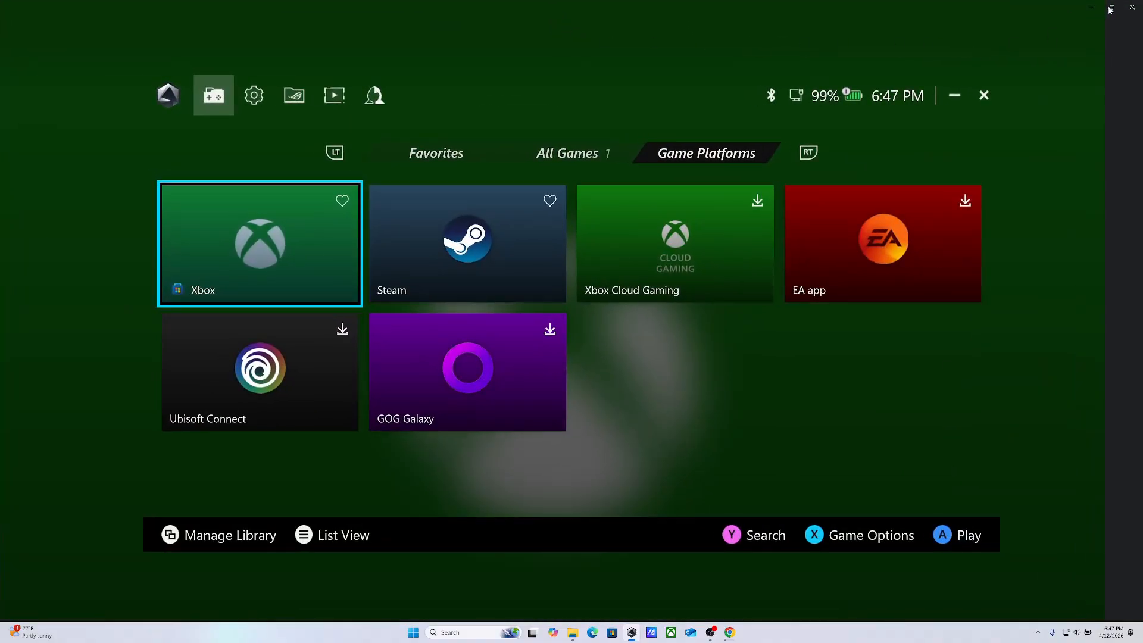
mouse_move(1113, 9)
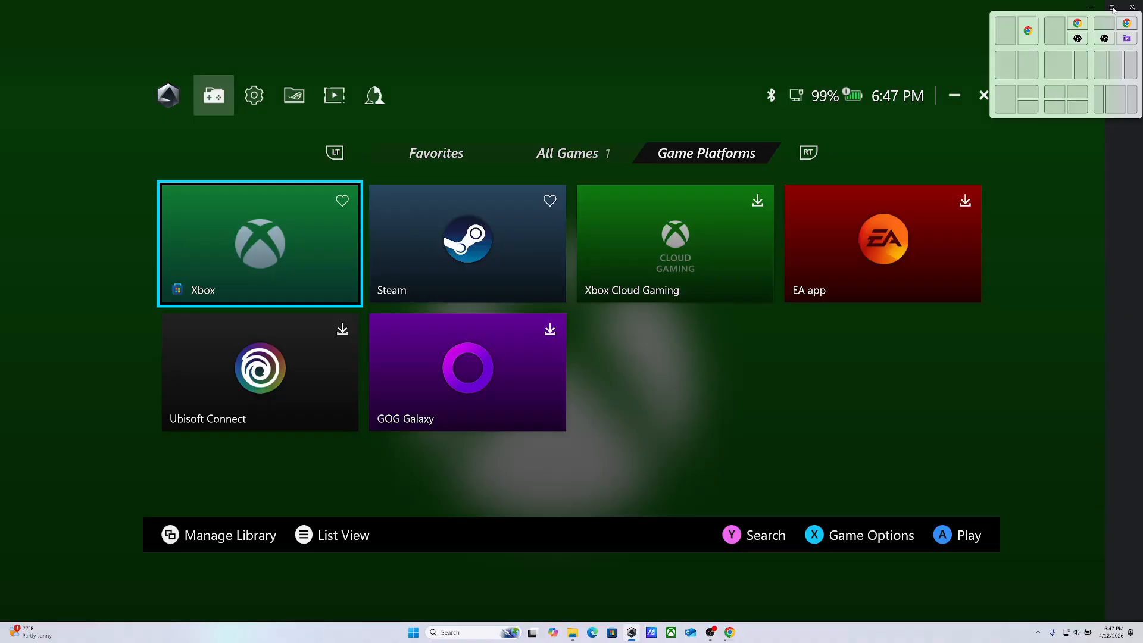
left_click(1005, 93)
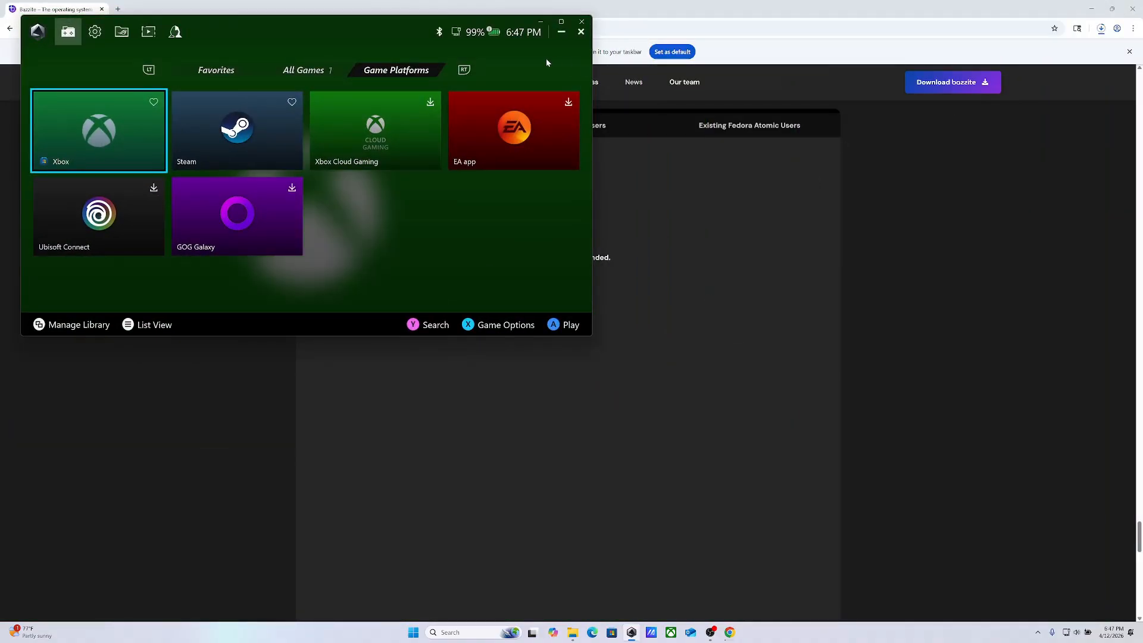
left_click(541, 22)
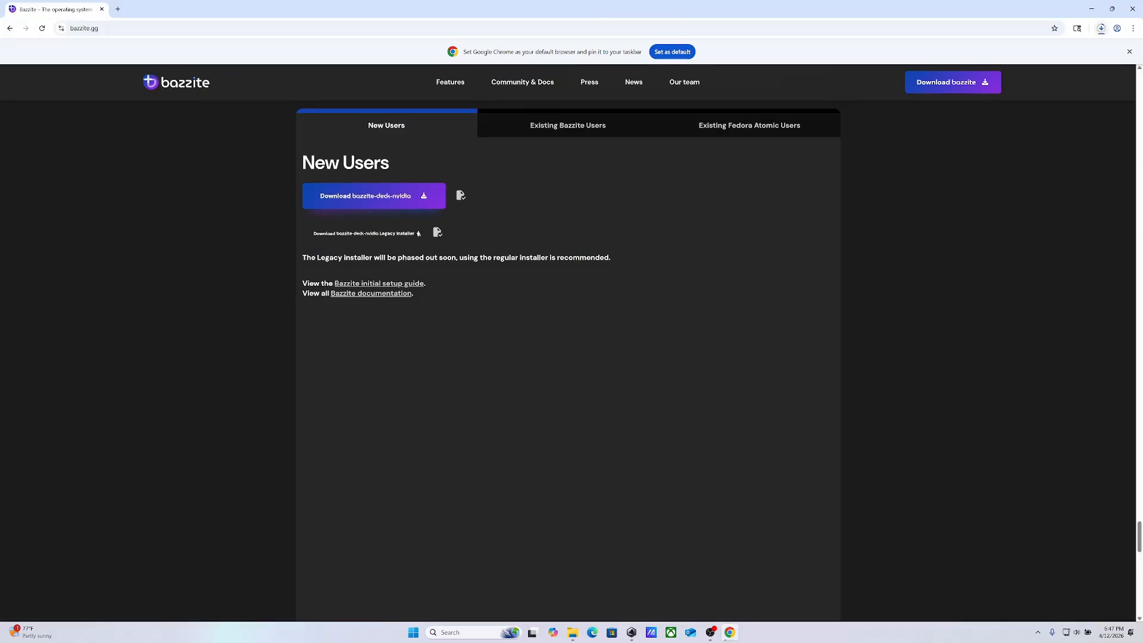
Search for "rufus download" in a new tab and open the official Rufus website at rufus.ie
left_click(117, 9)
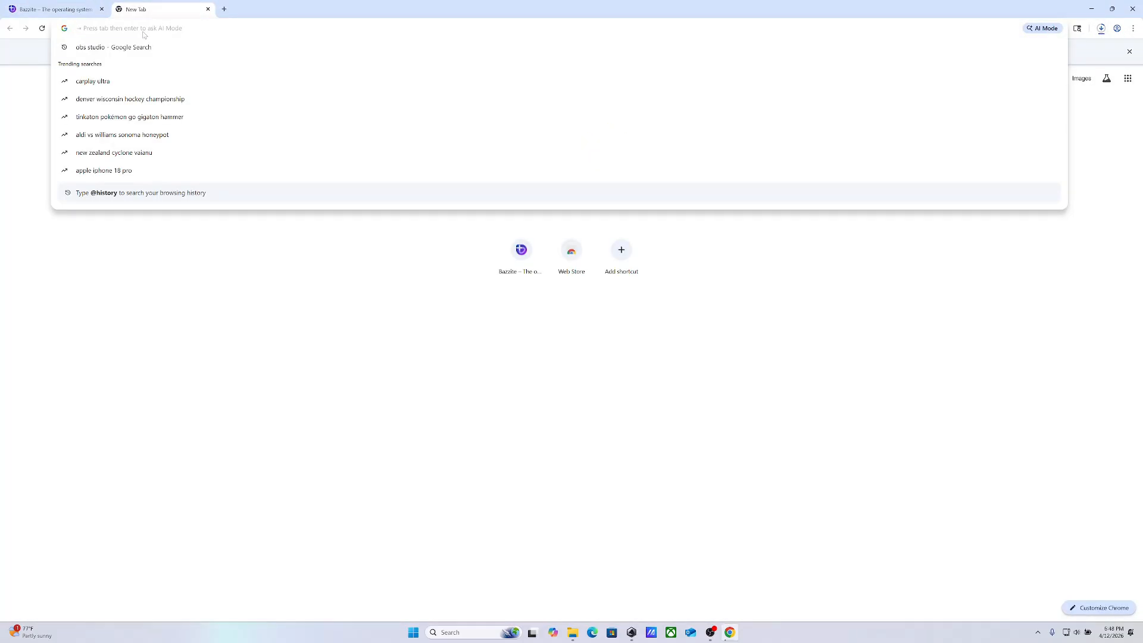
type("rufus")
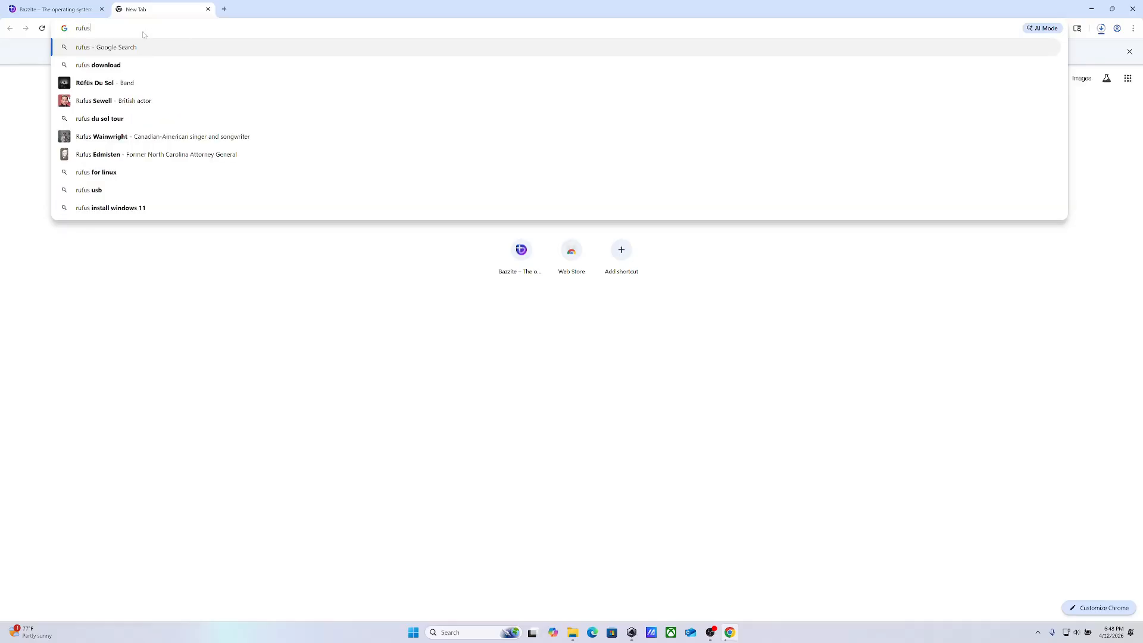
left_click(115, 66)
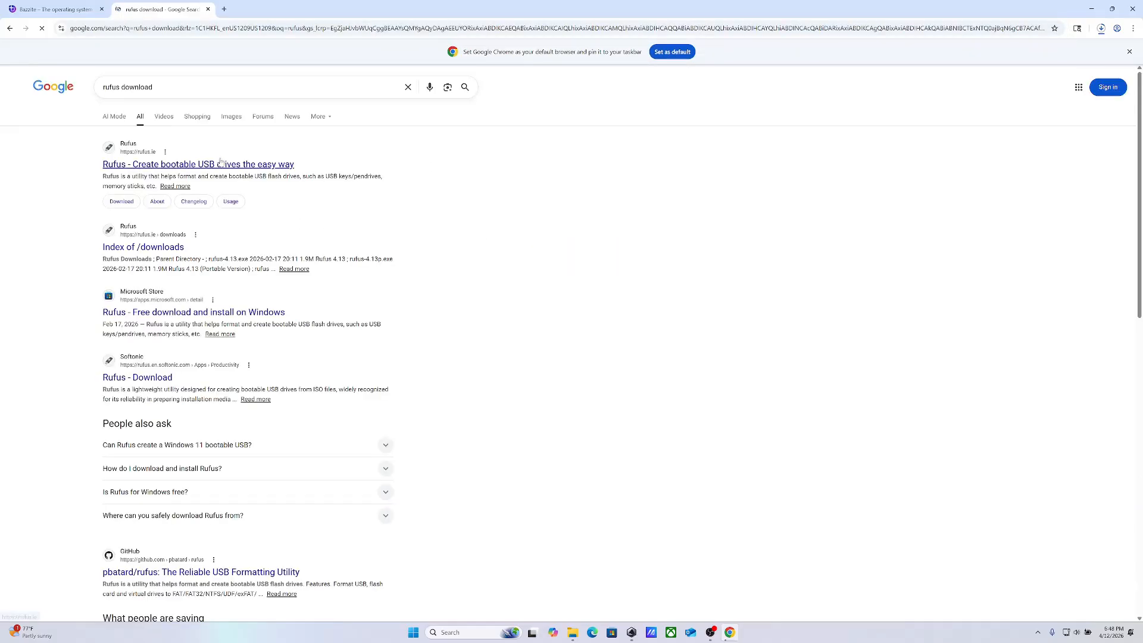
left_click(203, 165)
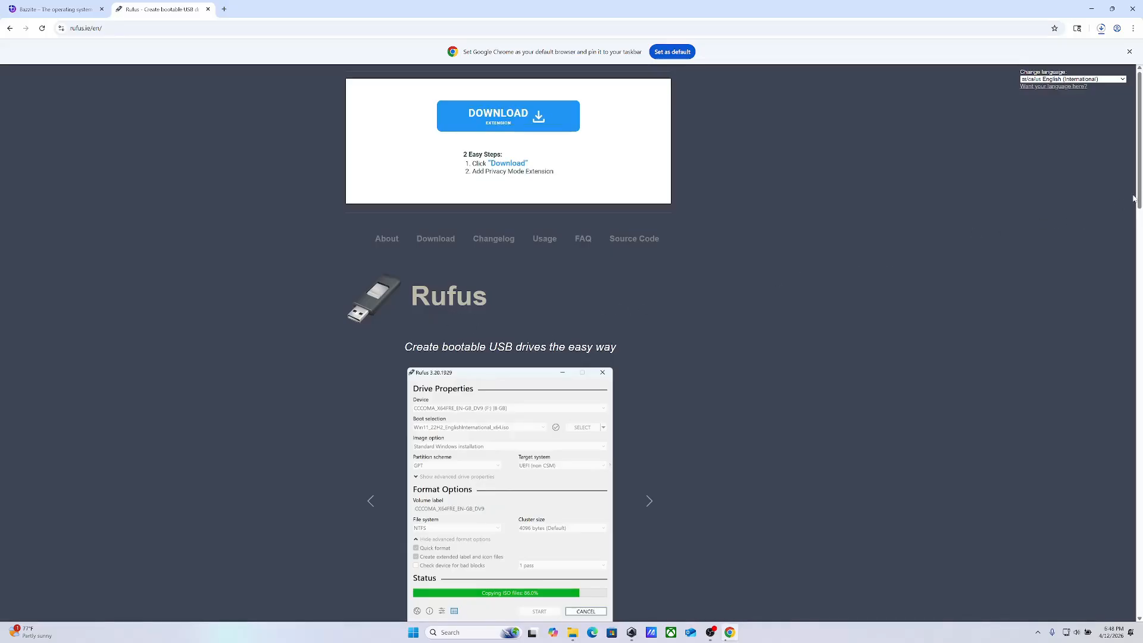
Download rufus-4.13.exe, the standard Windows x64 release, from the latest releases on the Rufus website
scroll(1138, 200, "down", 4)
mouse_move(1141, 254)
left_mouse_down()
mouse_move(1140, 274)
mouse_move(1133, 247)
left_mouse_up()
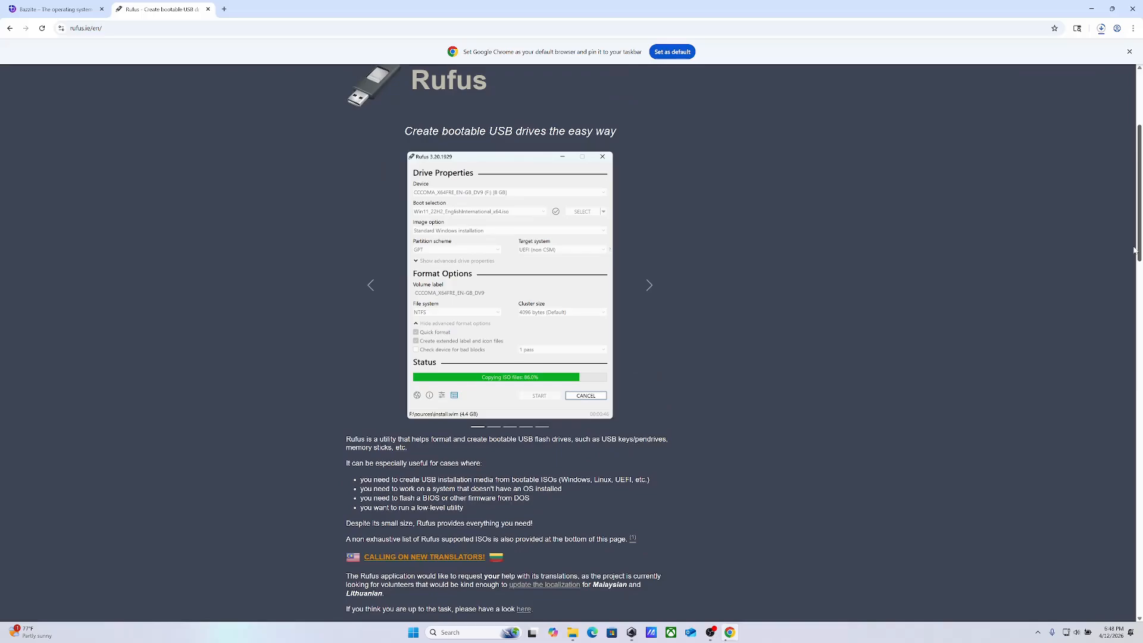
scroll(1134, 250, "down", 4)
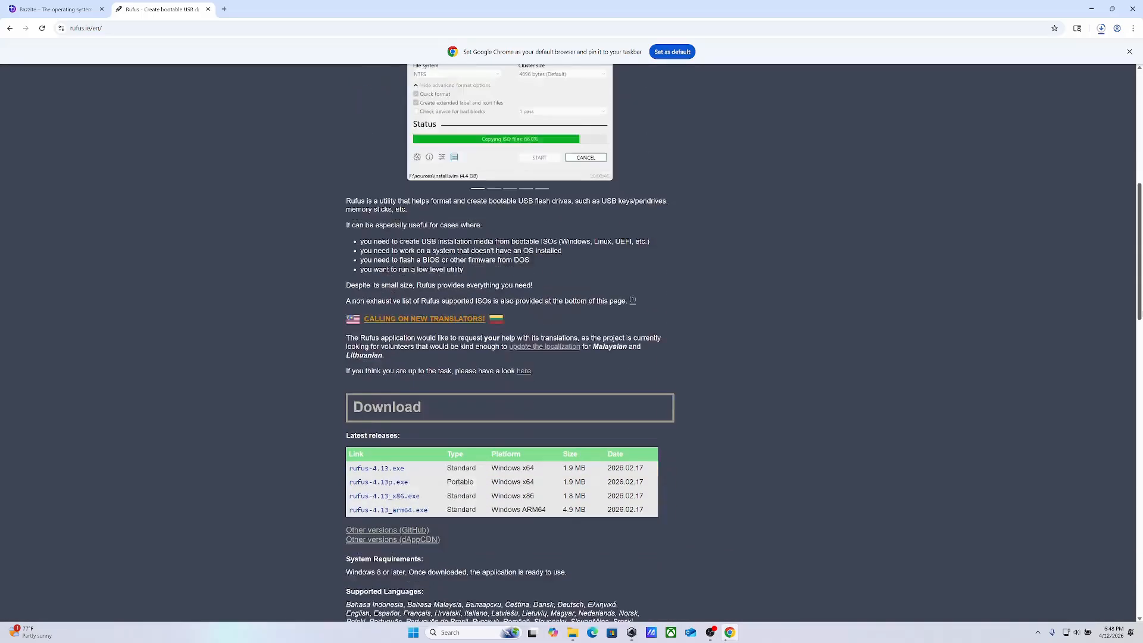
scroll(1140, 329, "down", 2)
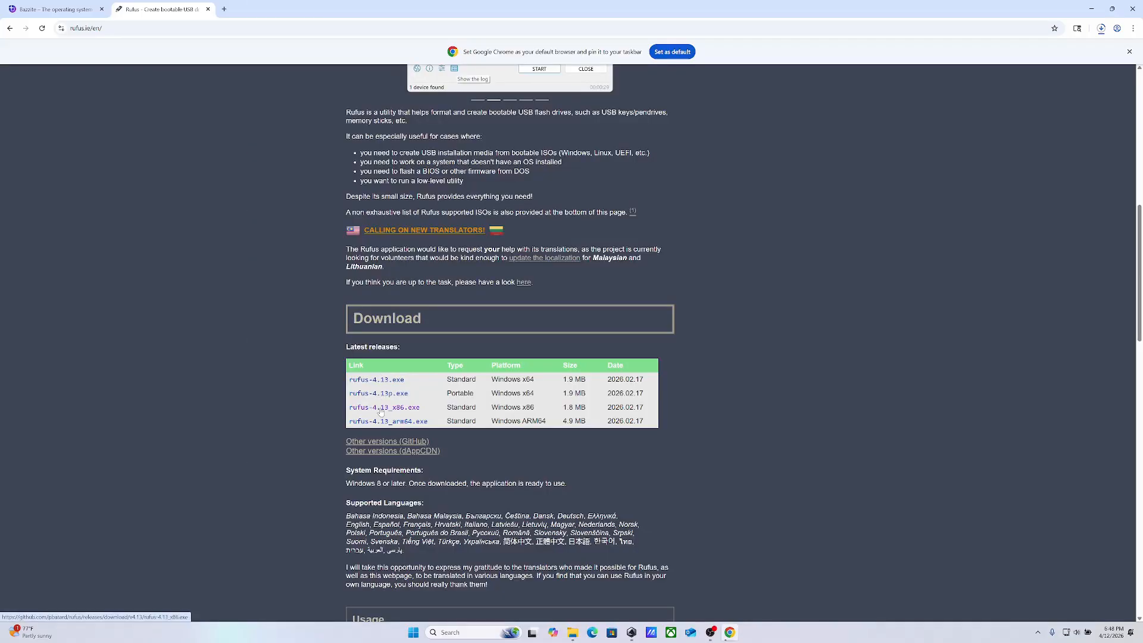
left_click(379, 408)
left_click(377, 382)
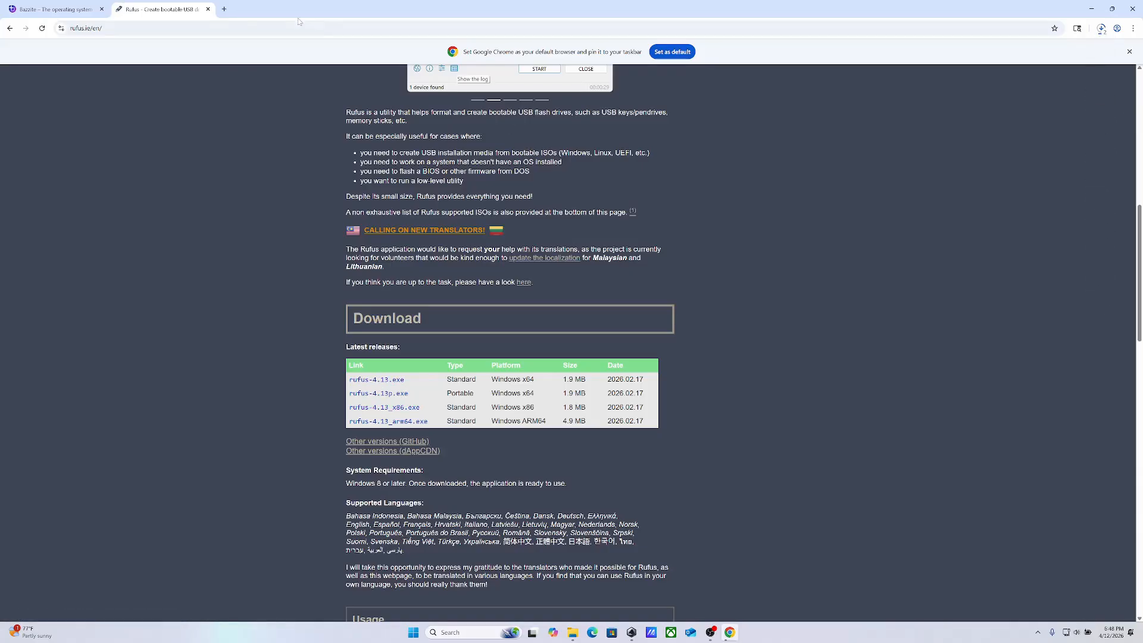
Search for "unetbootin" in a new tab, open its official homepage, and check the recent download history
left_click(224, 9)
type("u")
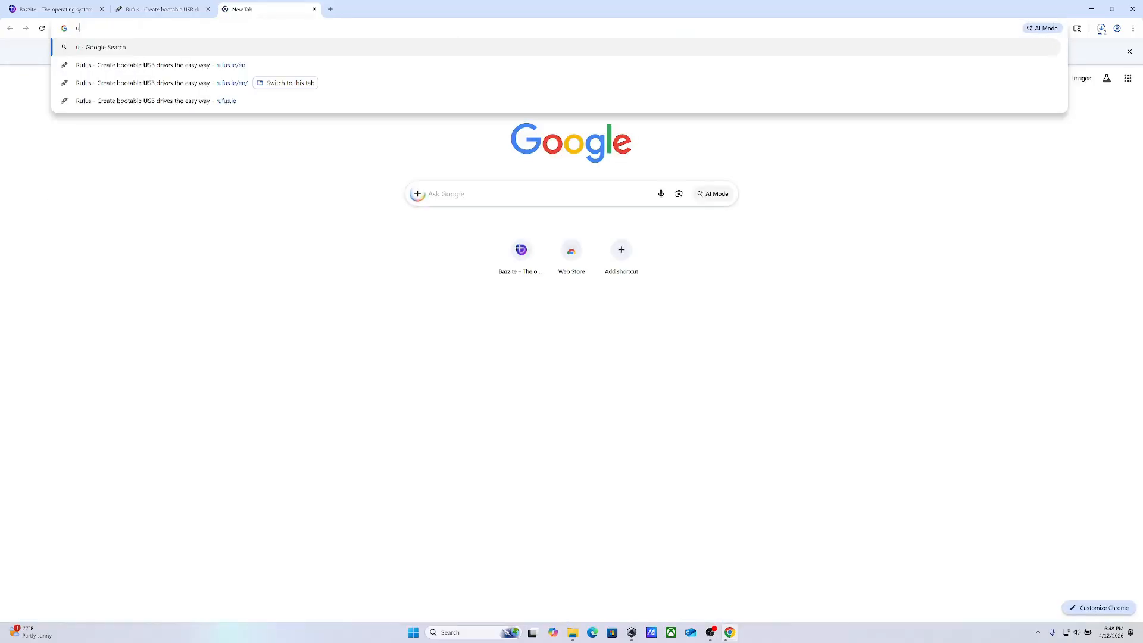
type("net")
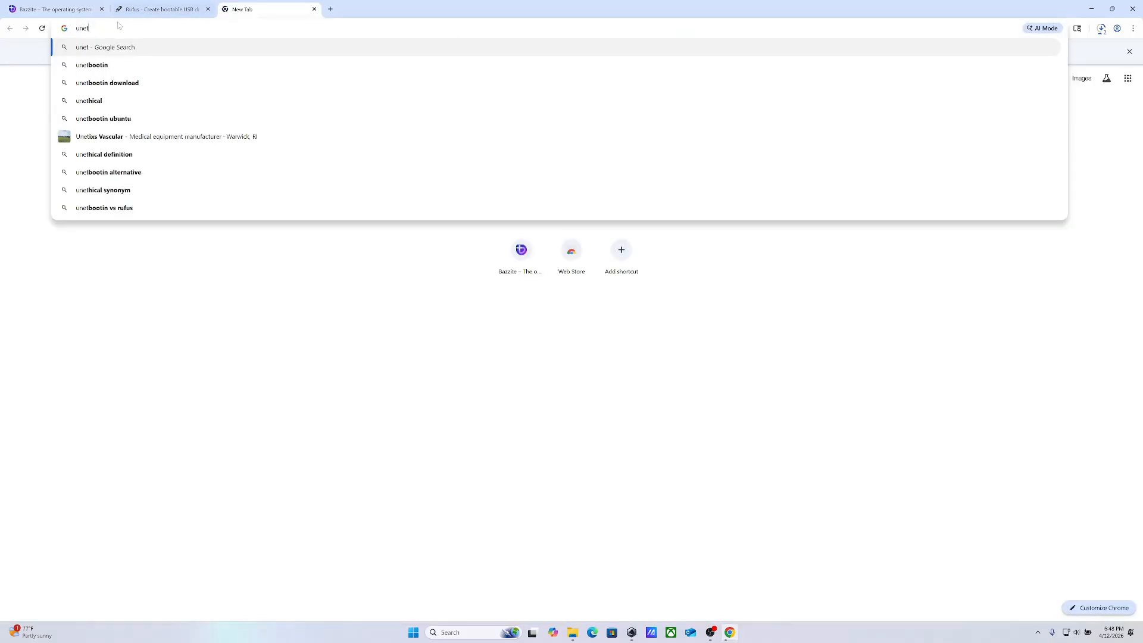
left_click(116, 67)
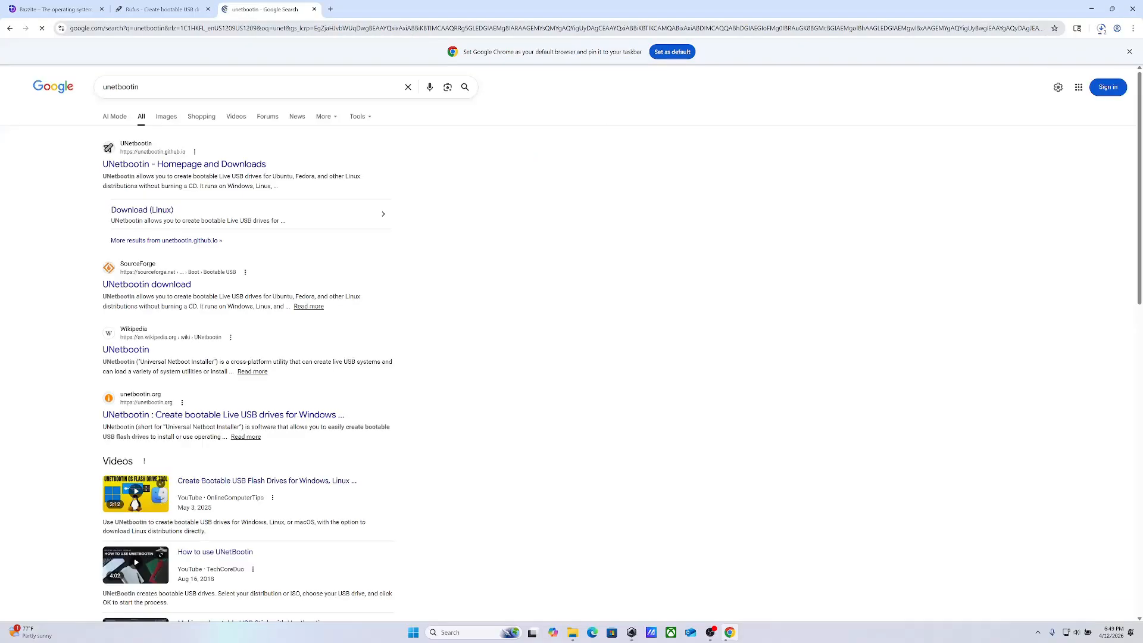
left_click(183, 166)
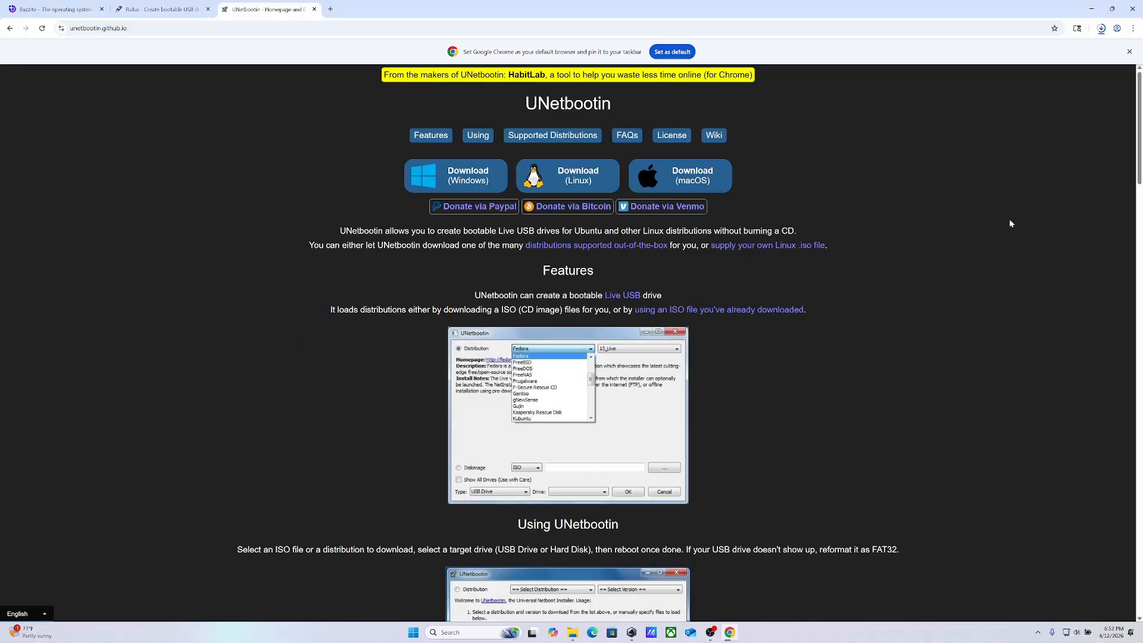
left_click(1102, 30)
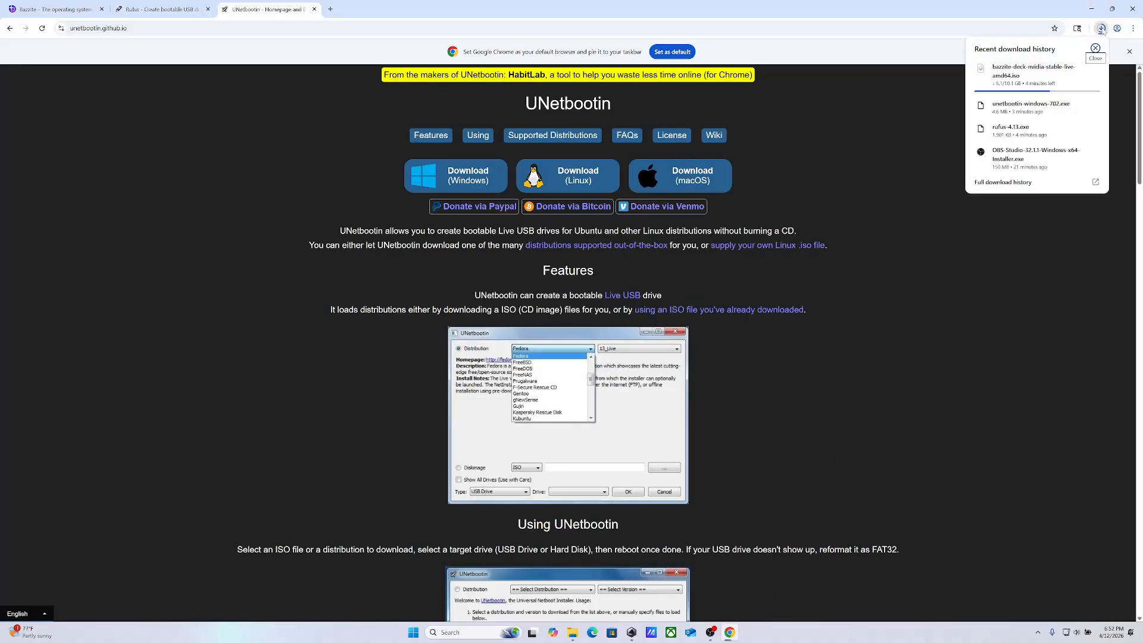
left_click(1098, 300)
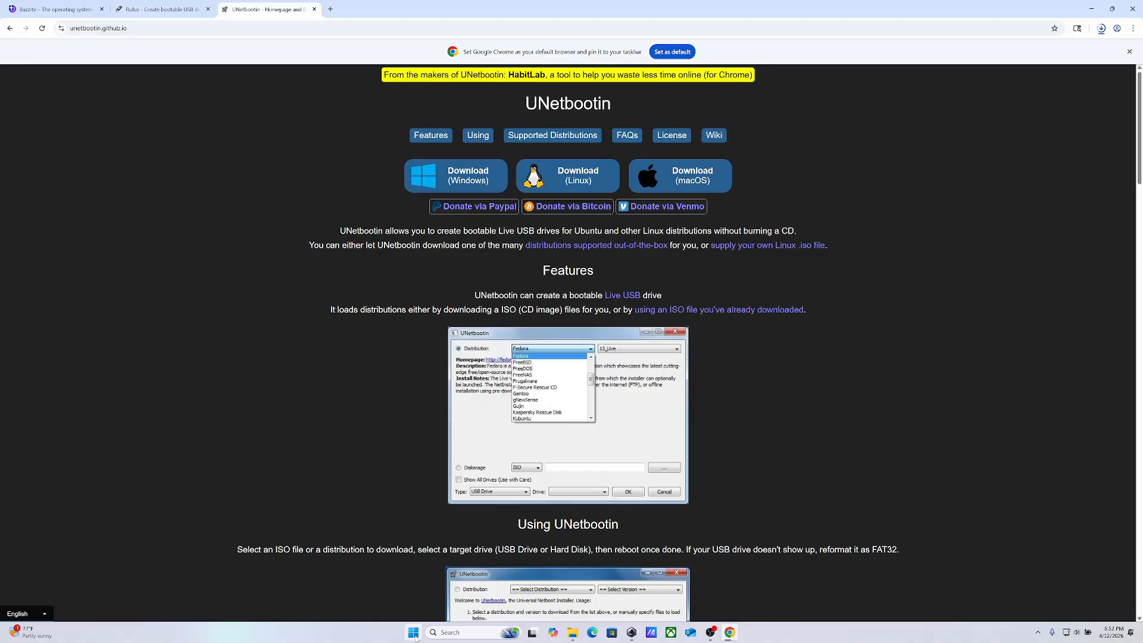
Show the drives under This PC in File Explorer and continue without scanning the efi (F:) drive
left_click(572, 632)
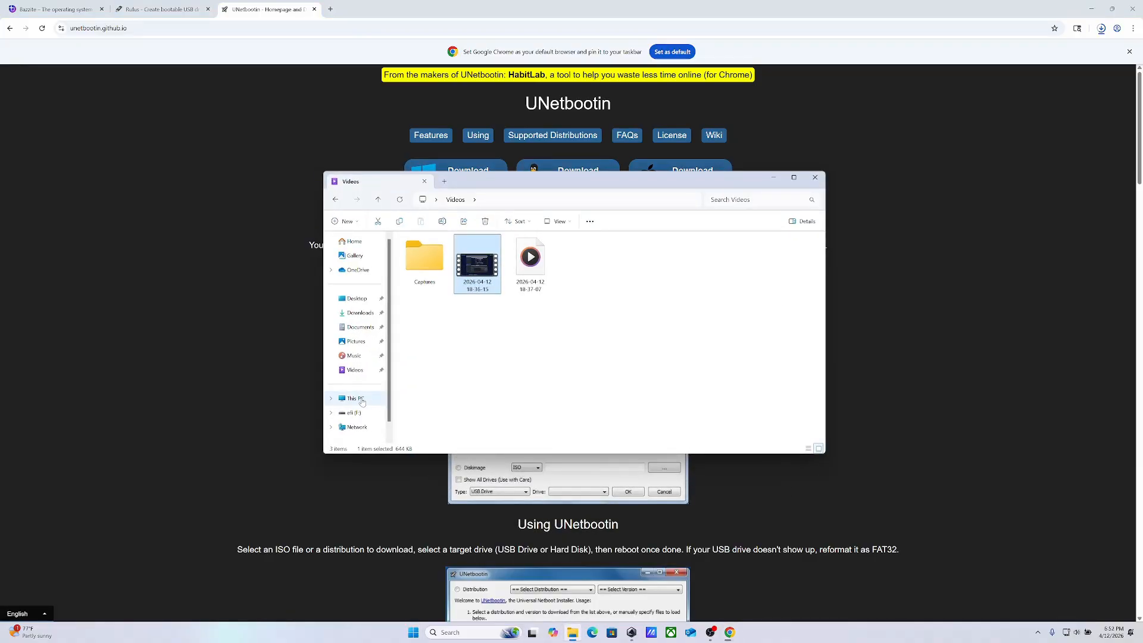
left_click(362, 402)
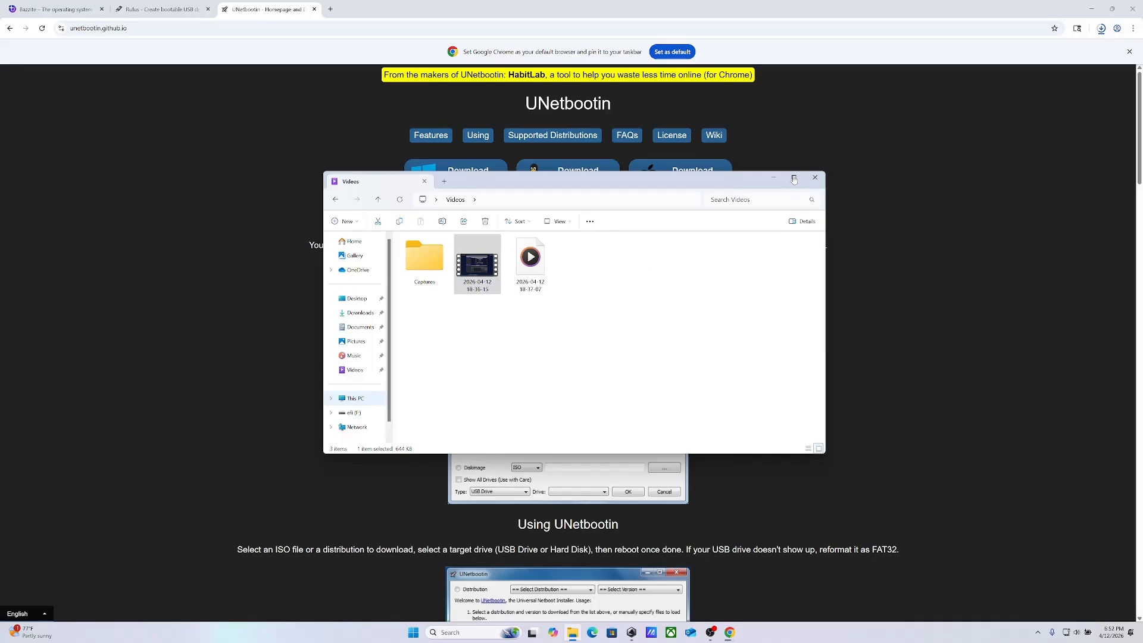
left_click(349, 403)
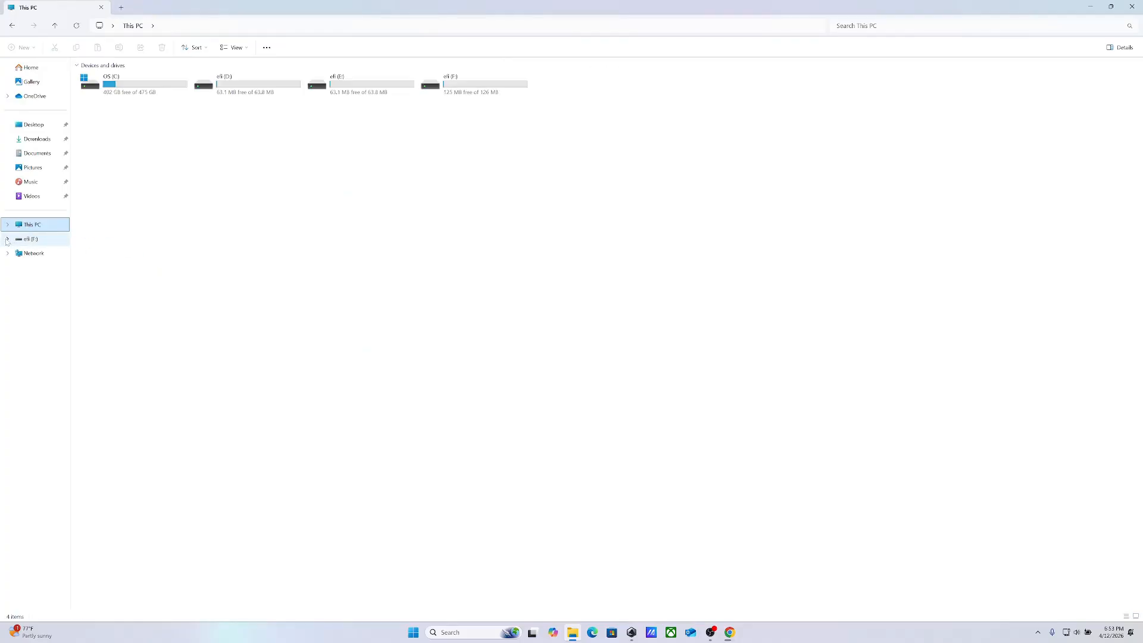
left_click(8, 240)
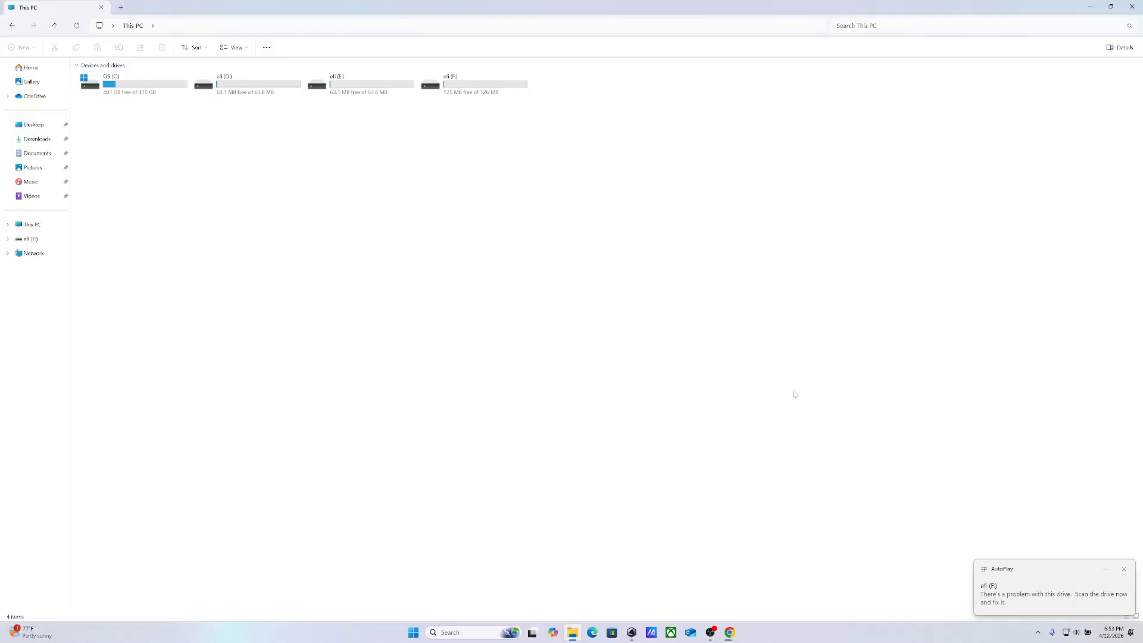
left_click(1008, 575)
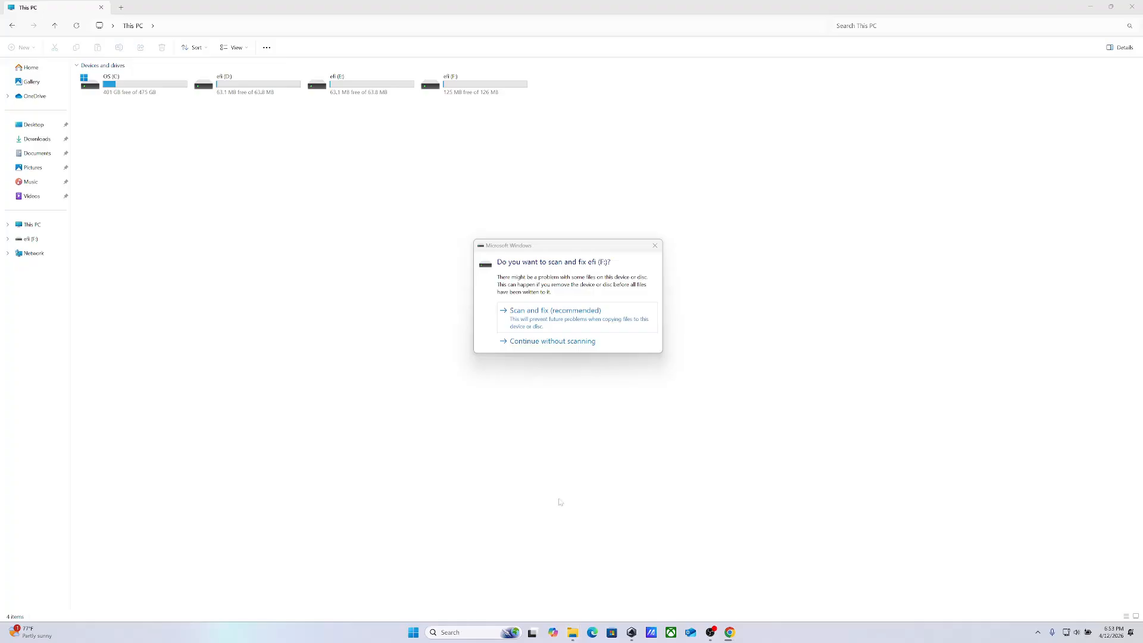
left_click(550, 341)
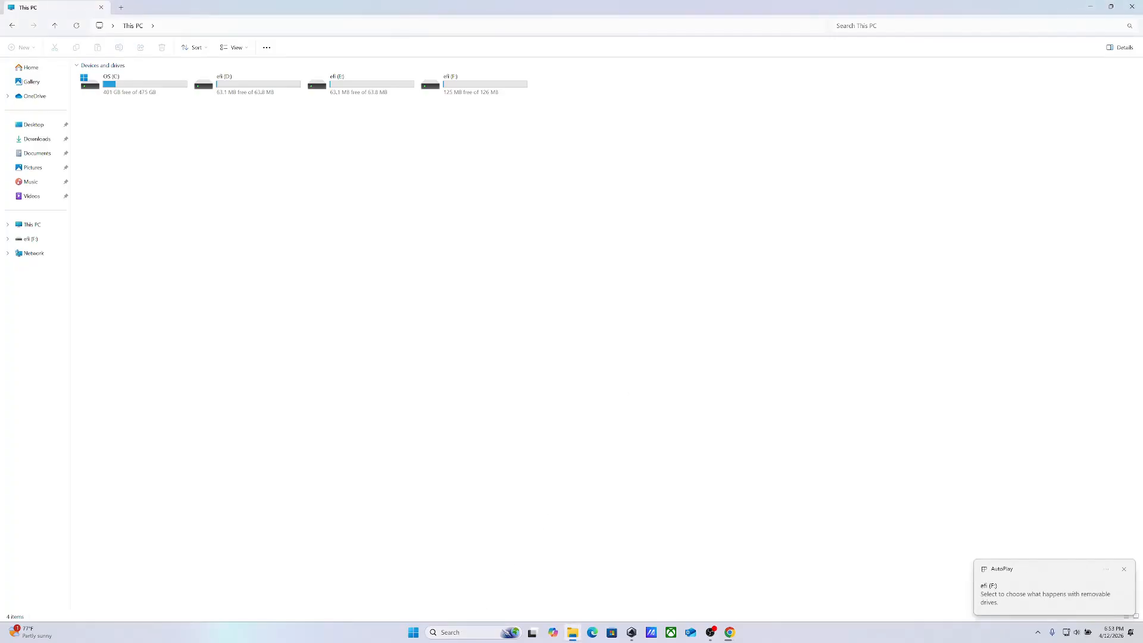
Search Windows for "disk man" and open "Create and format hard disk partitions"
left_click(467, 632)
type("diskdis")
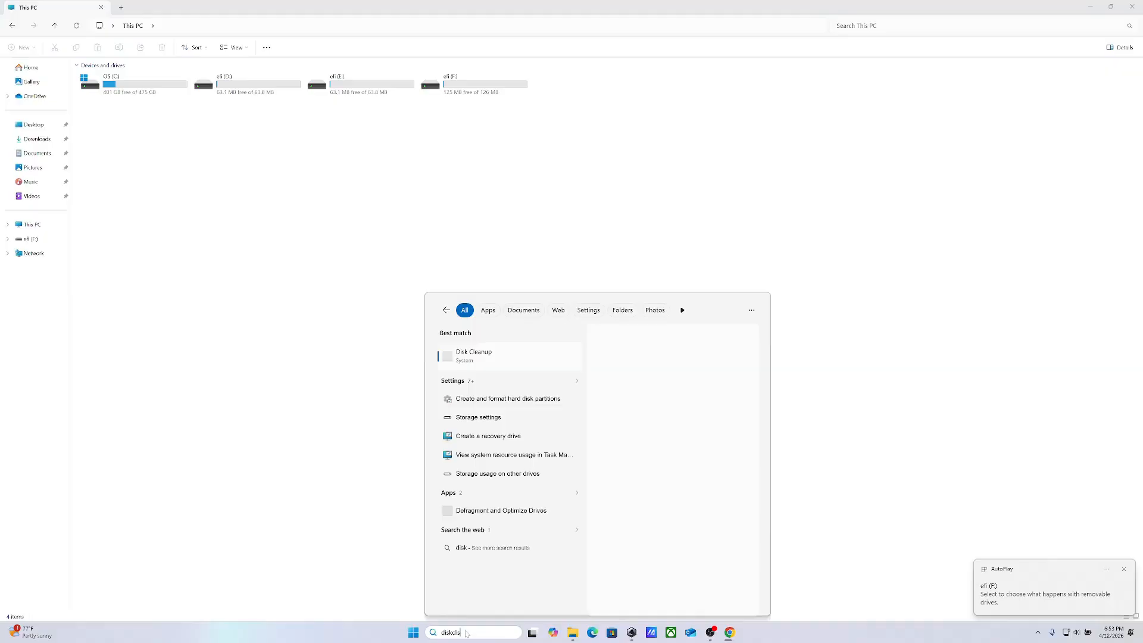
key("BackSpace")
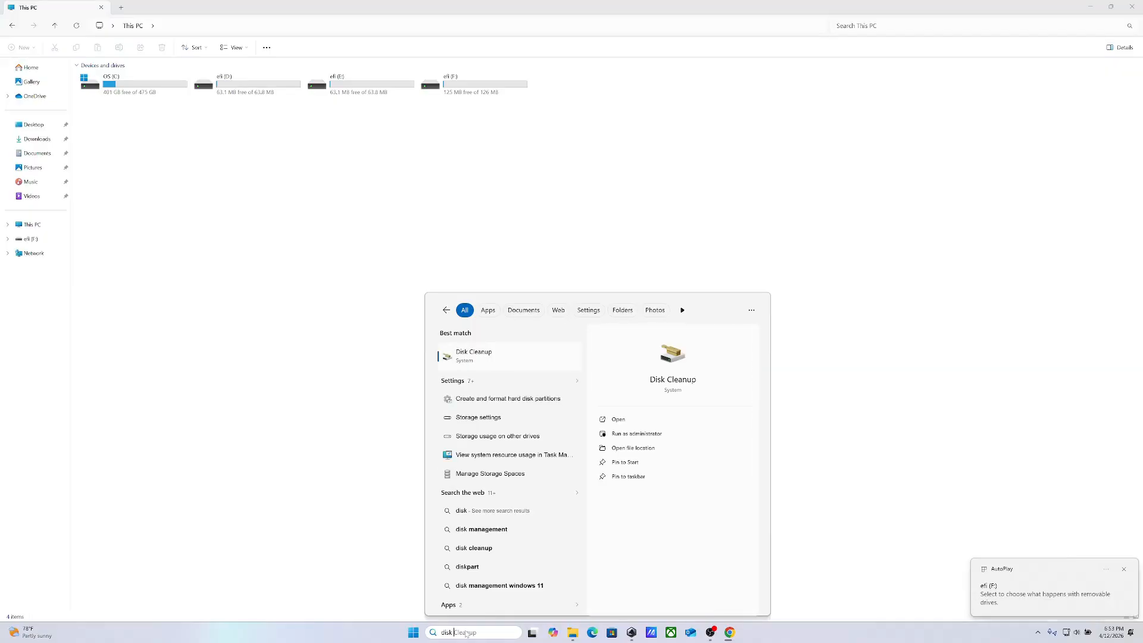
type("ma")
key("BackSpace")
key("BackSpace")
key("BackSpace")
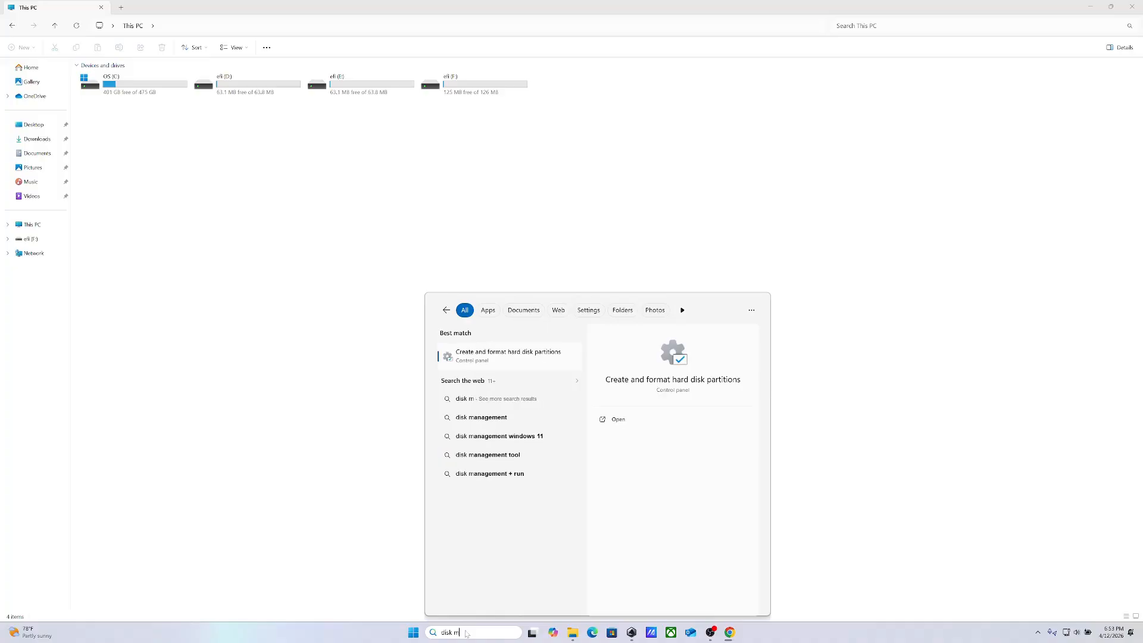
type("man")
left_click(616, 419)
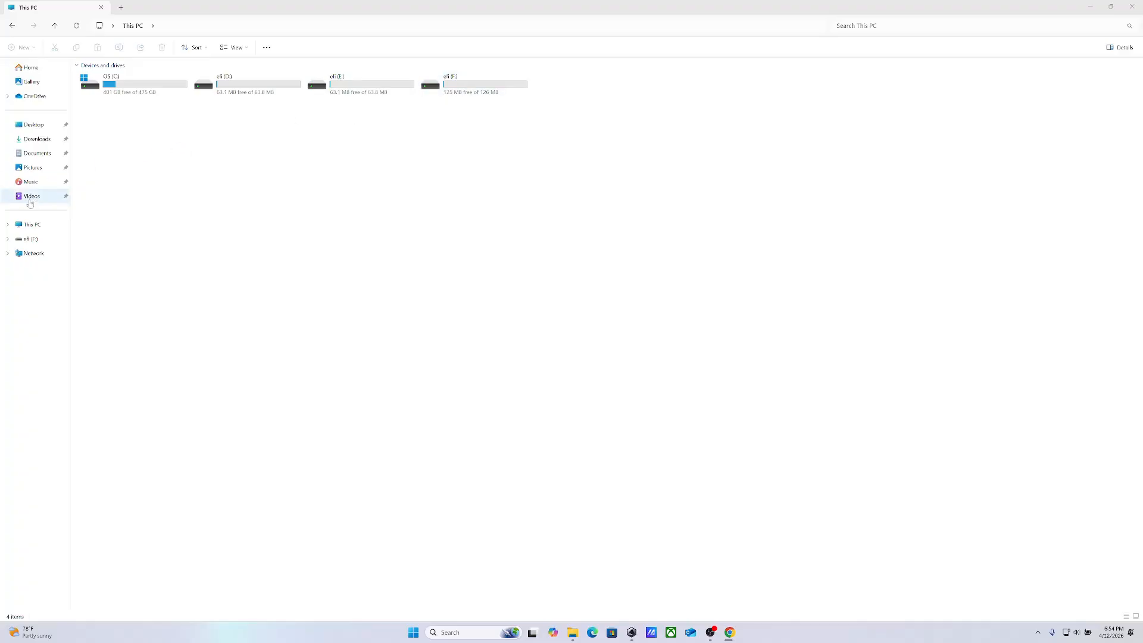
Return to This PC and launch Disk Management from the Windows system shortcuts
left_click(27, 225)
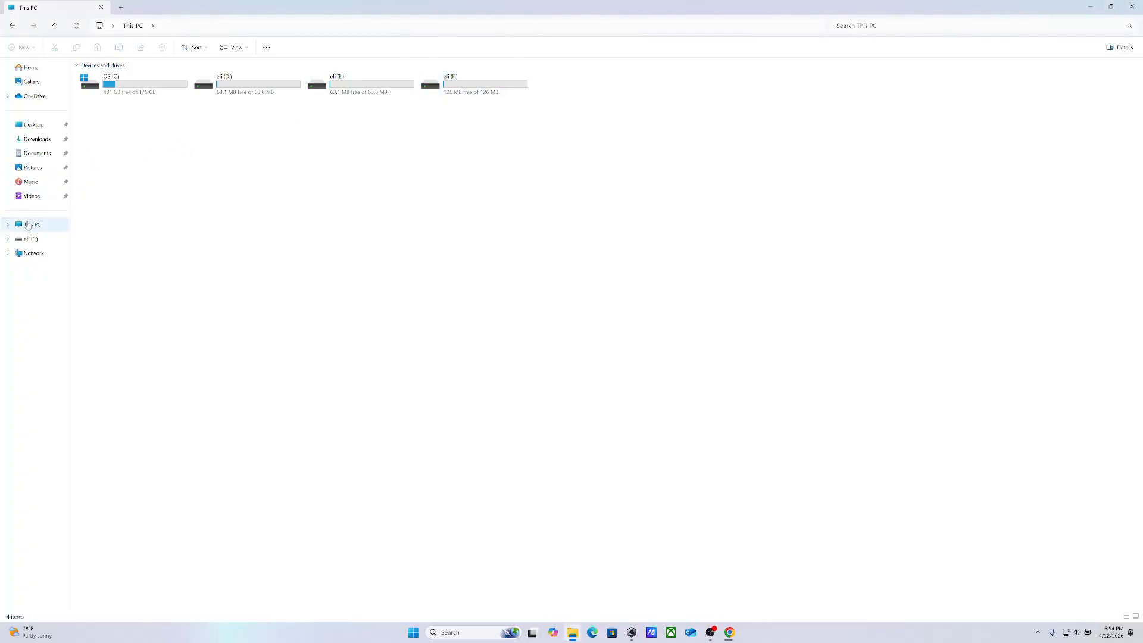
right_click(413, 636)
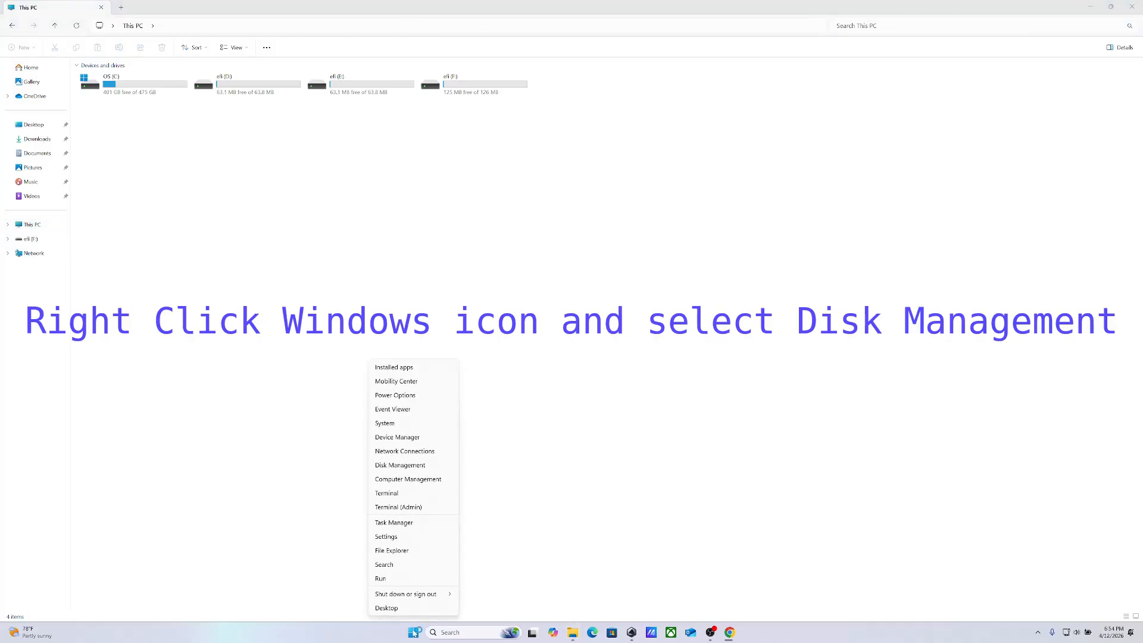
left_click(425, 466)
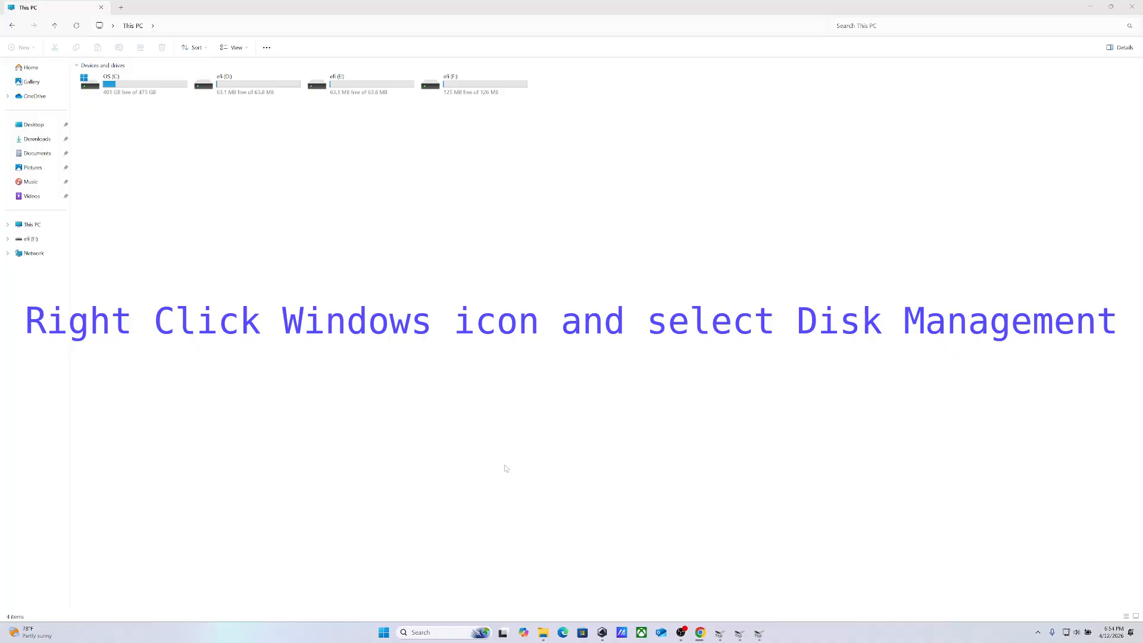
Close the duplicate Disk Management windows and bring the remaining one to the front
right_click(720, 636)
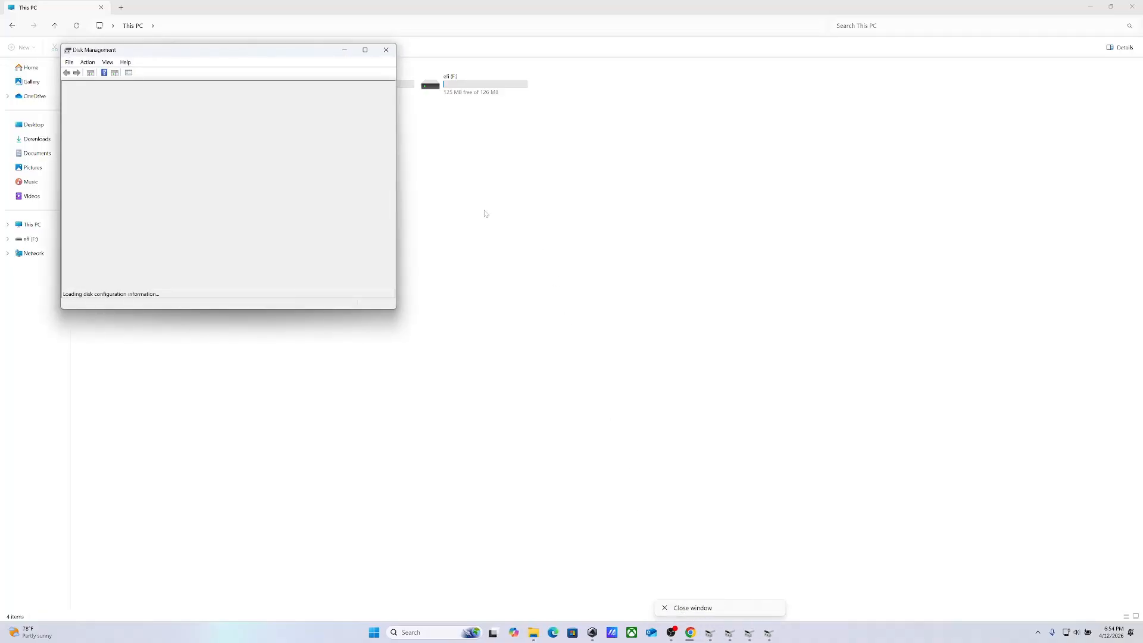
left_click(388, 53)
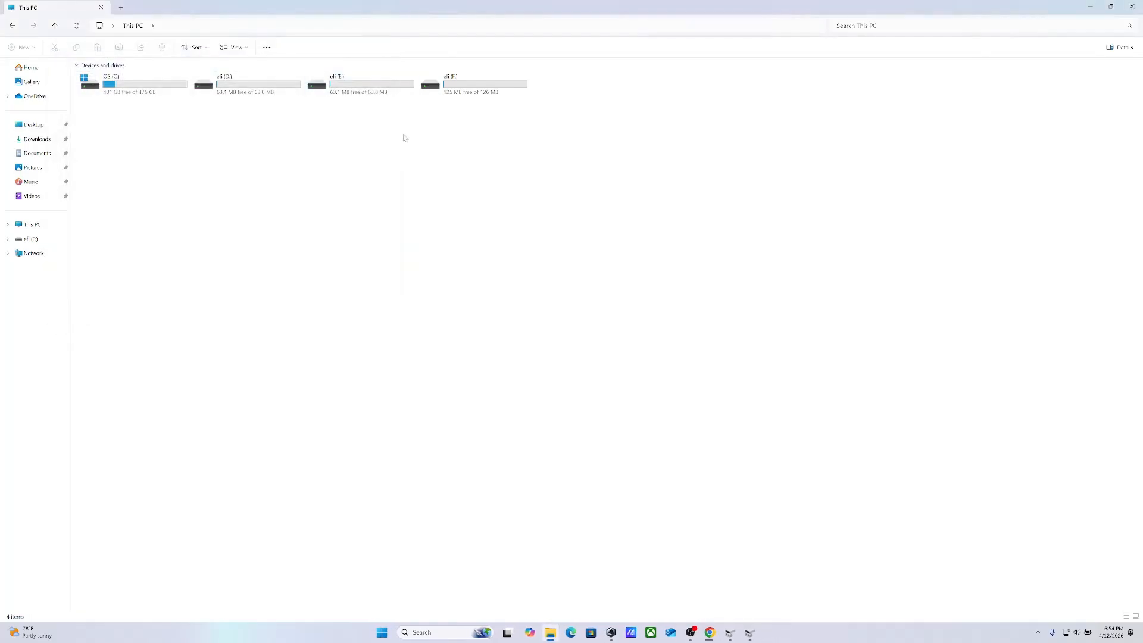
left_click(749, 635)
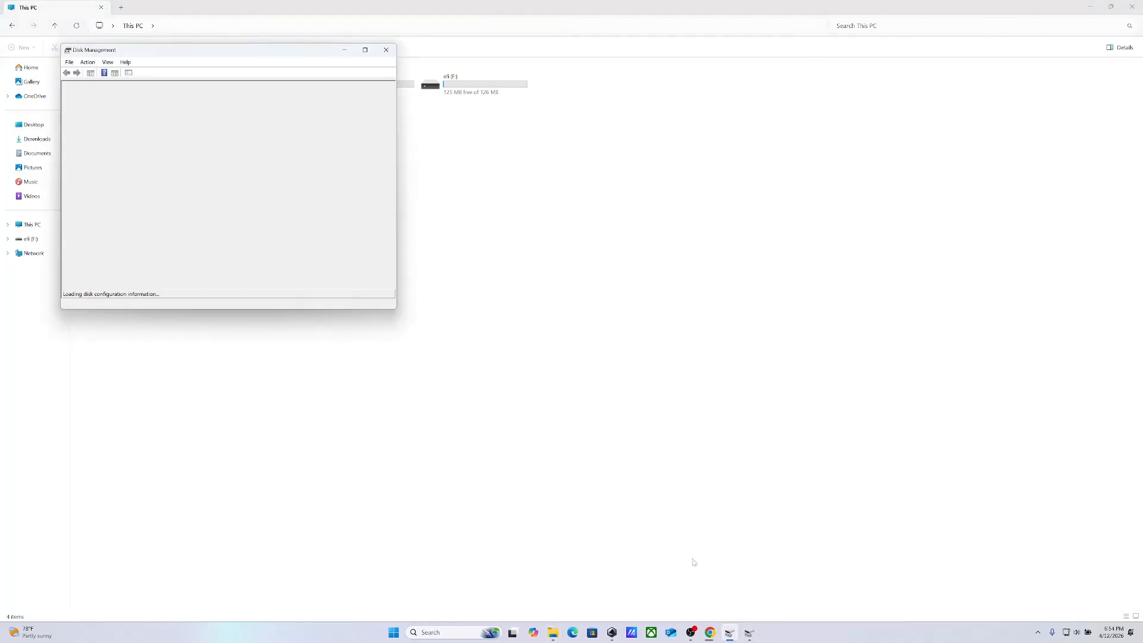
left_click(386, 50)
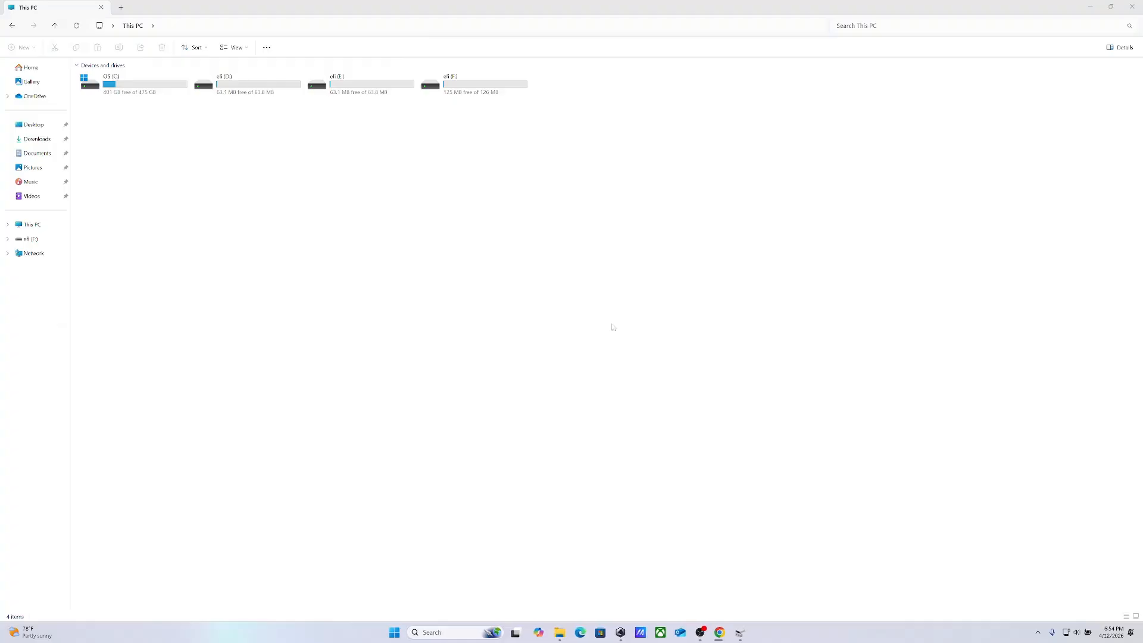
left_click(740, 633)
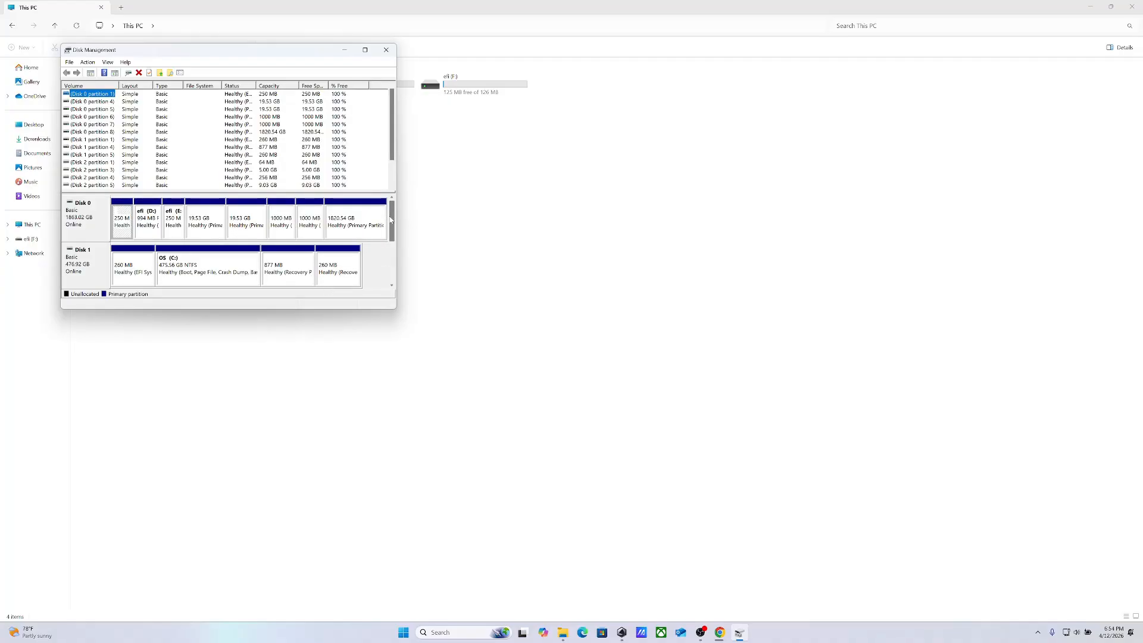
Examine the partitions of removable Disk 2 and the volume options for its 64 MB and efi (F:) partitions
left_click_drag(391, 220, 391, 255)
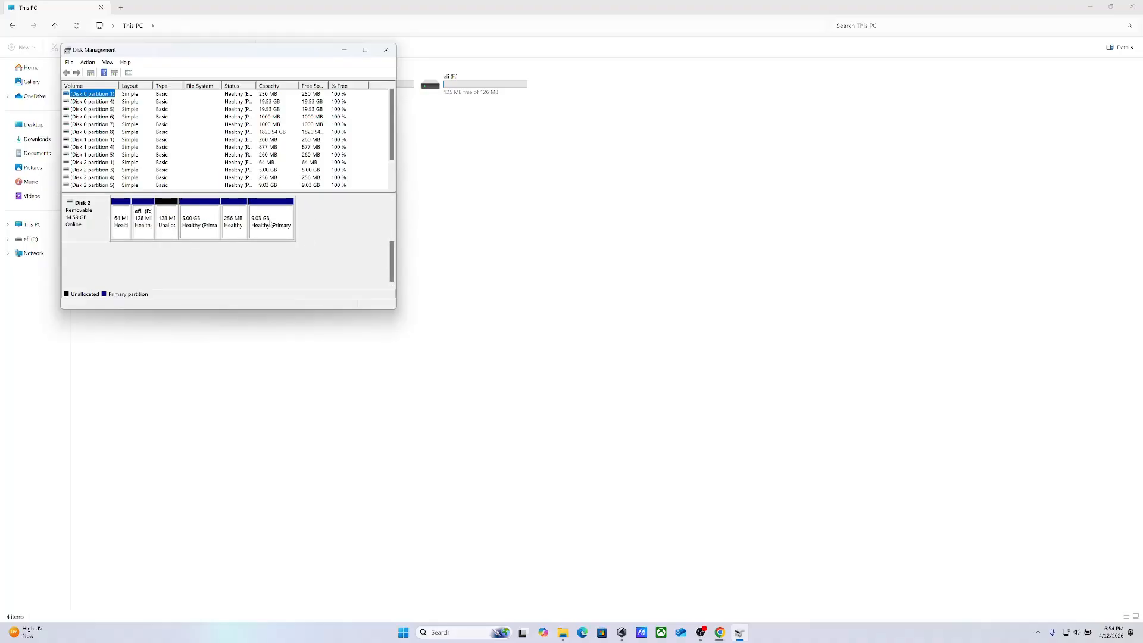
right_click(121, 227)
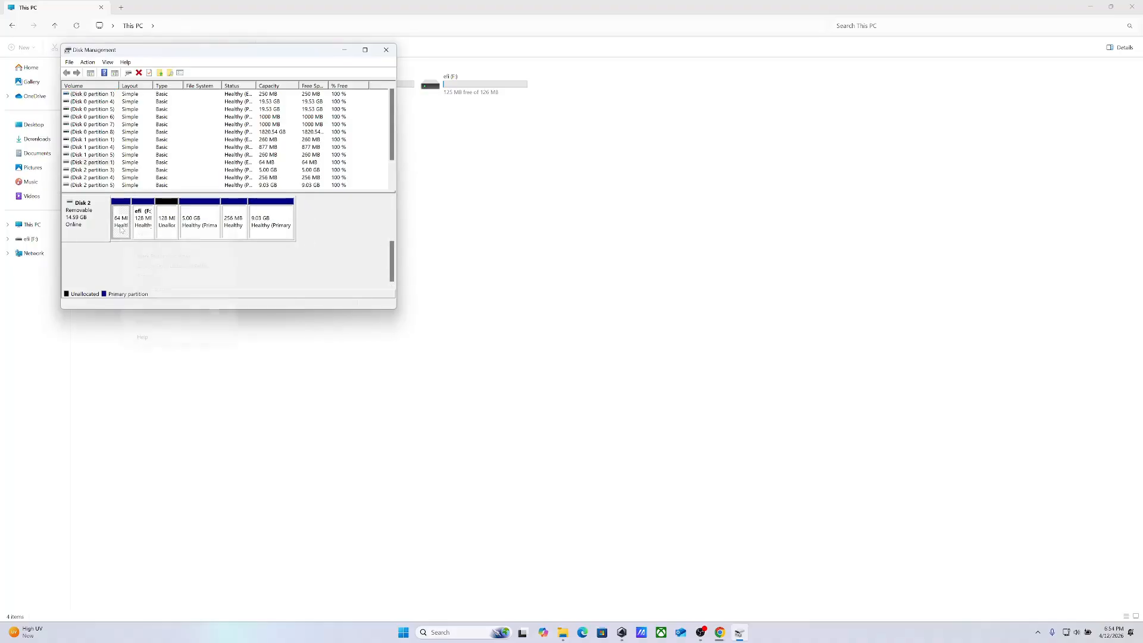
left_click(140, 218)
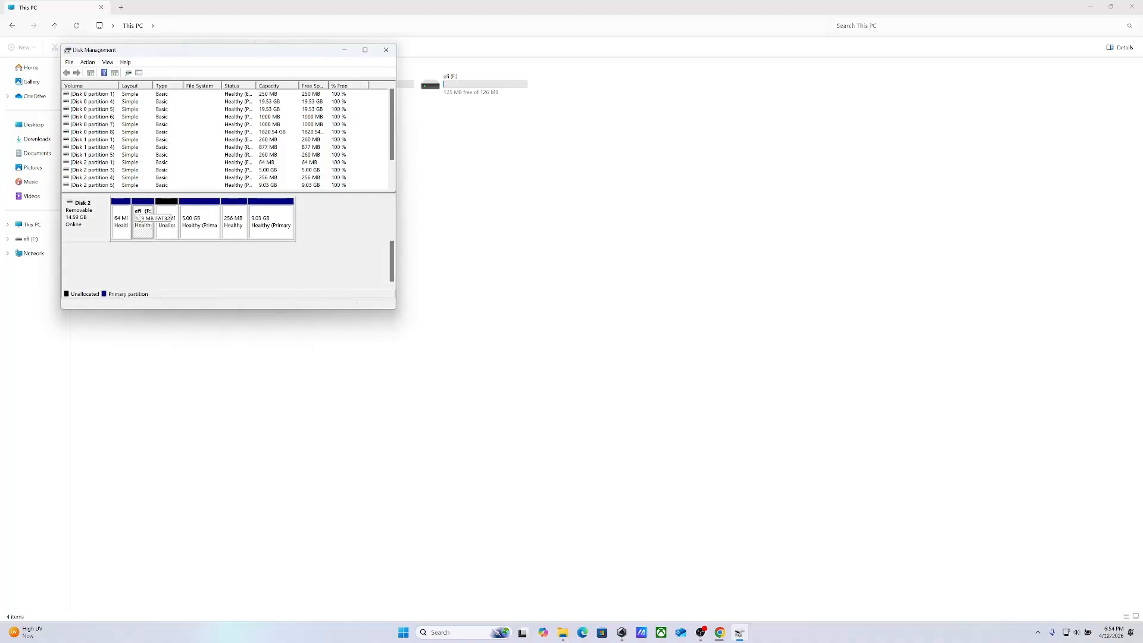
right_click(140, 218)
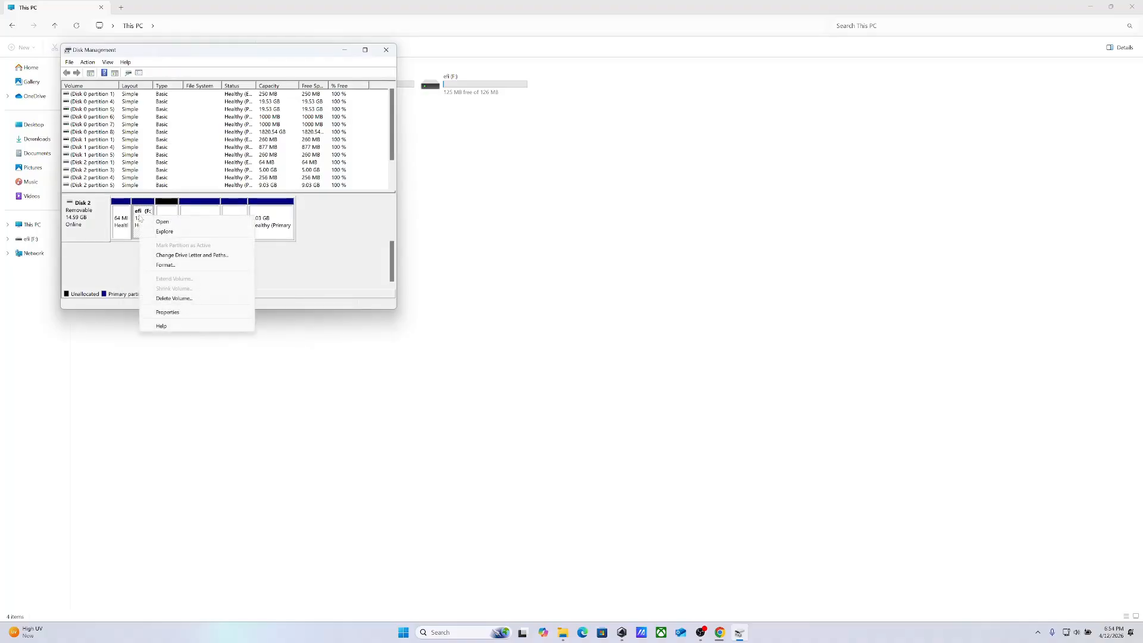
left_click(127, 220)
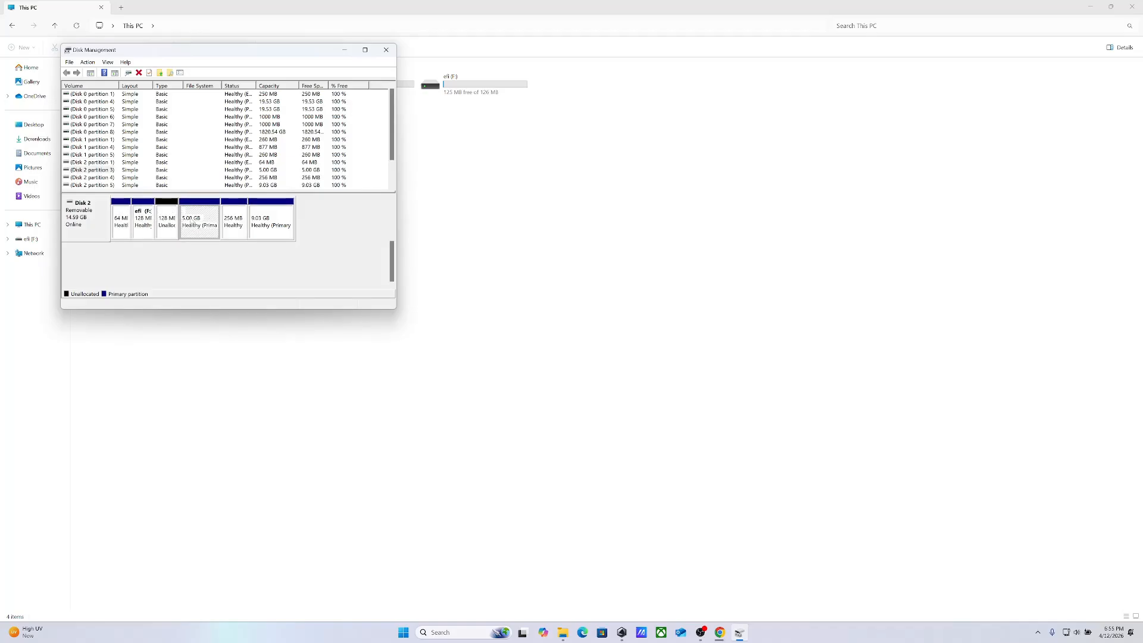
Examine the volume options of efi (F:) and the partition layouts of Disks 0, 1 and 2
right_click(146, 222)
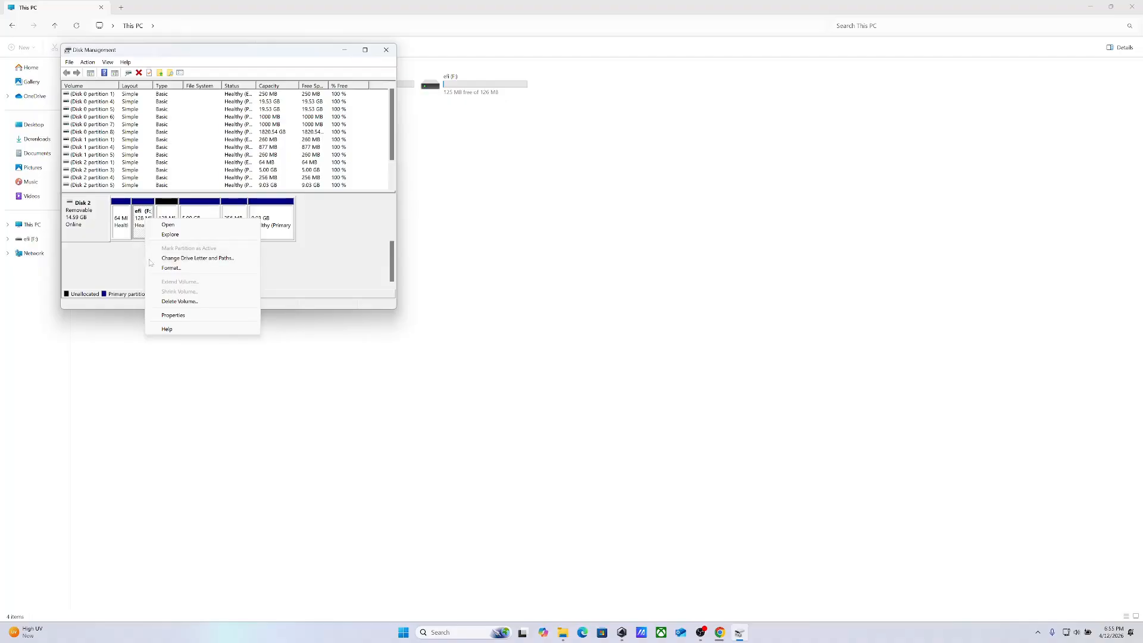
left_click(137, 249)
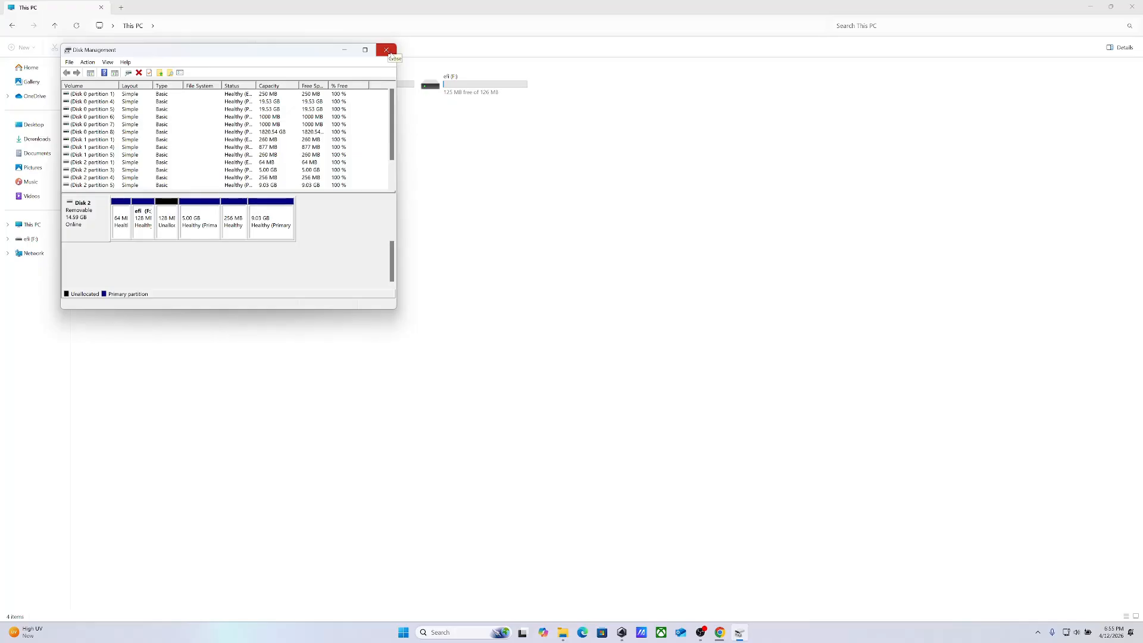
left_click_drag(392, 264, 392, 212)
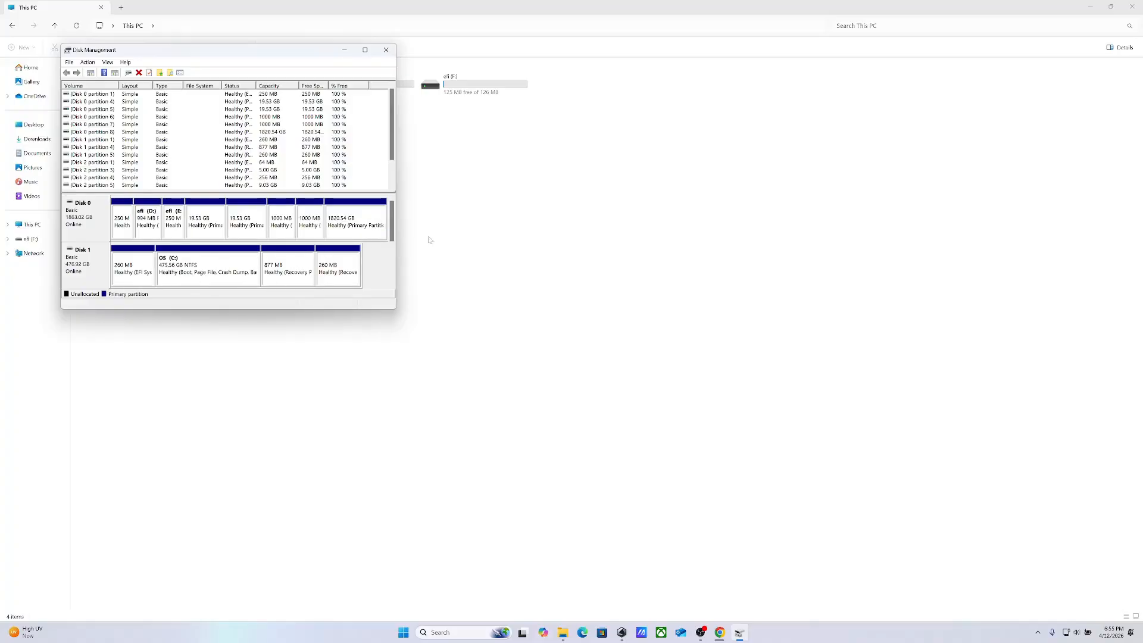
left_click_drag(392, 220, 392, 265)
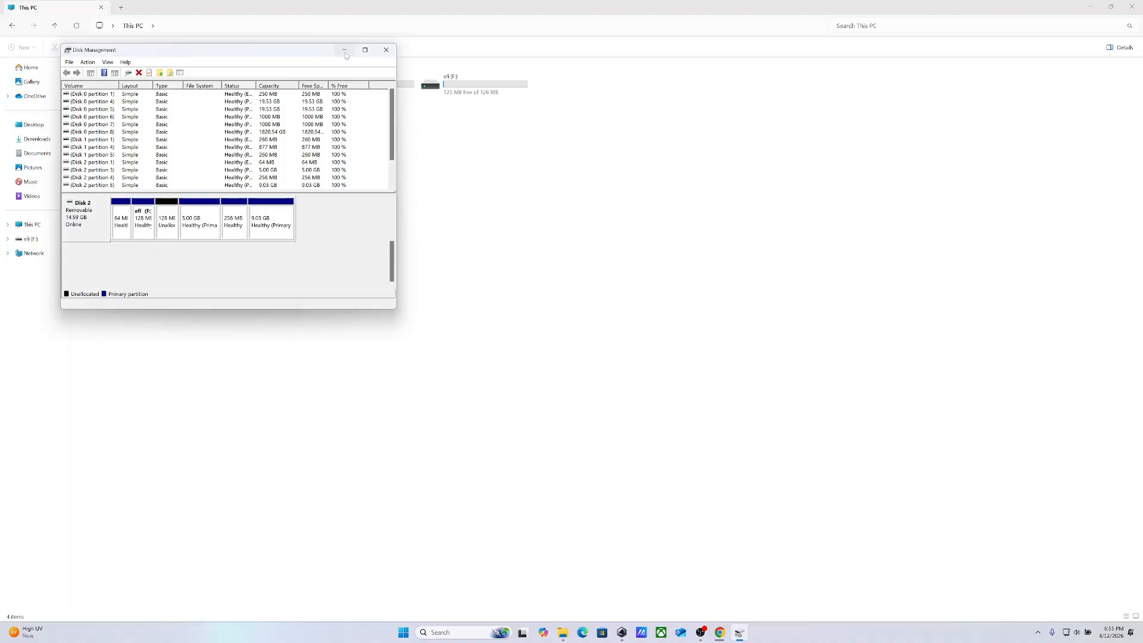
left_click_drag(392, 266, 392, 248)
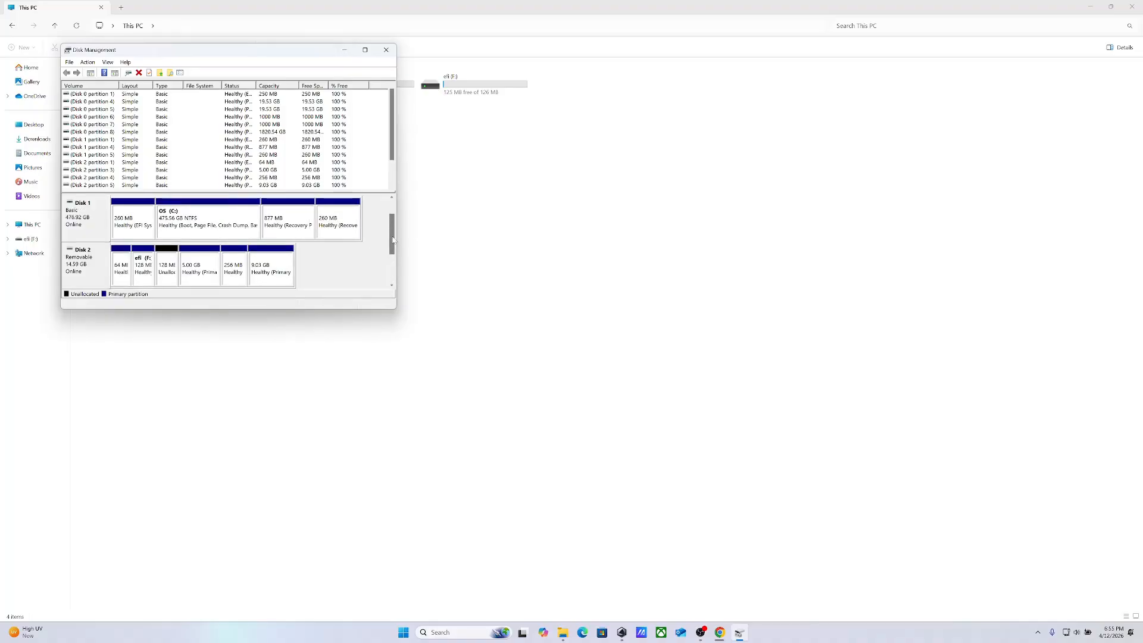
Shrink the OS (C:) volume on Disk 1 by 168151 MB and select the resulting unallocated space
right_click(242, 231)
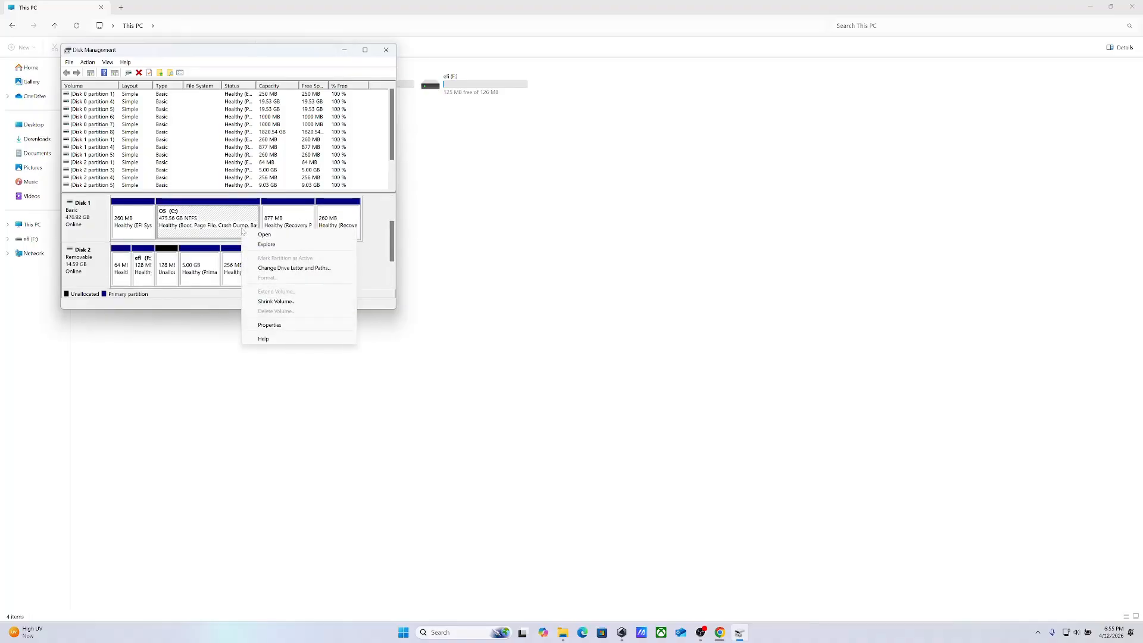
left_click(272, 302)
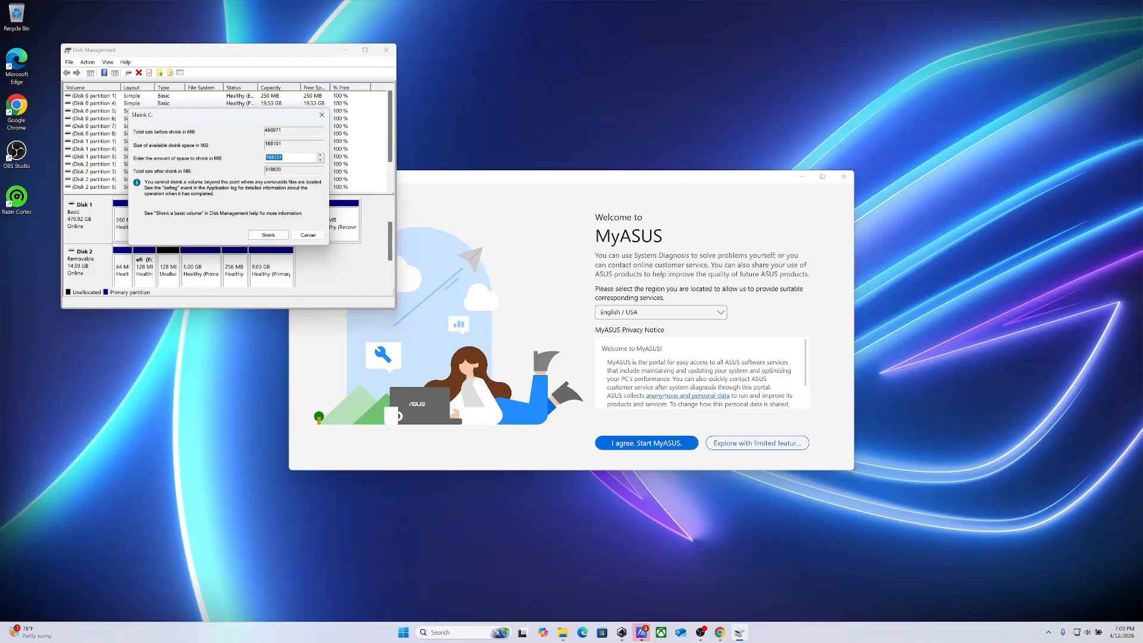
type("24264")
key("BackSpace")
type("88")
key("ctrl+a")
type("168151")
left_click(269, 235)
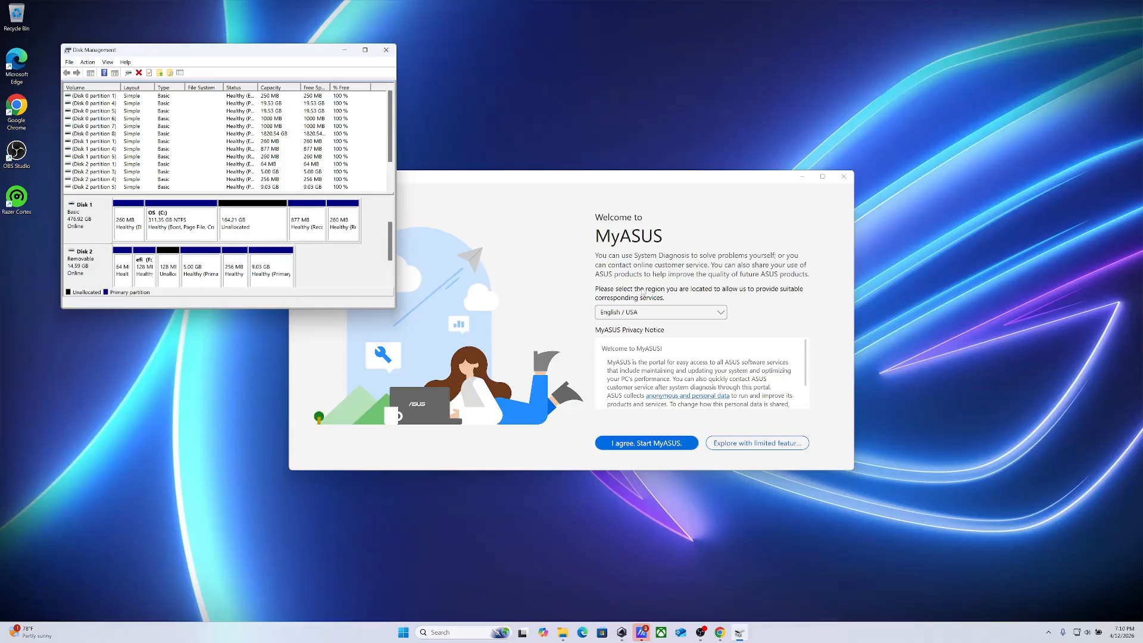
left_click(246, 224)
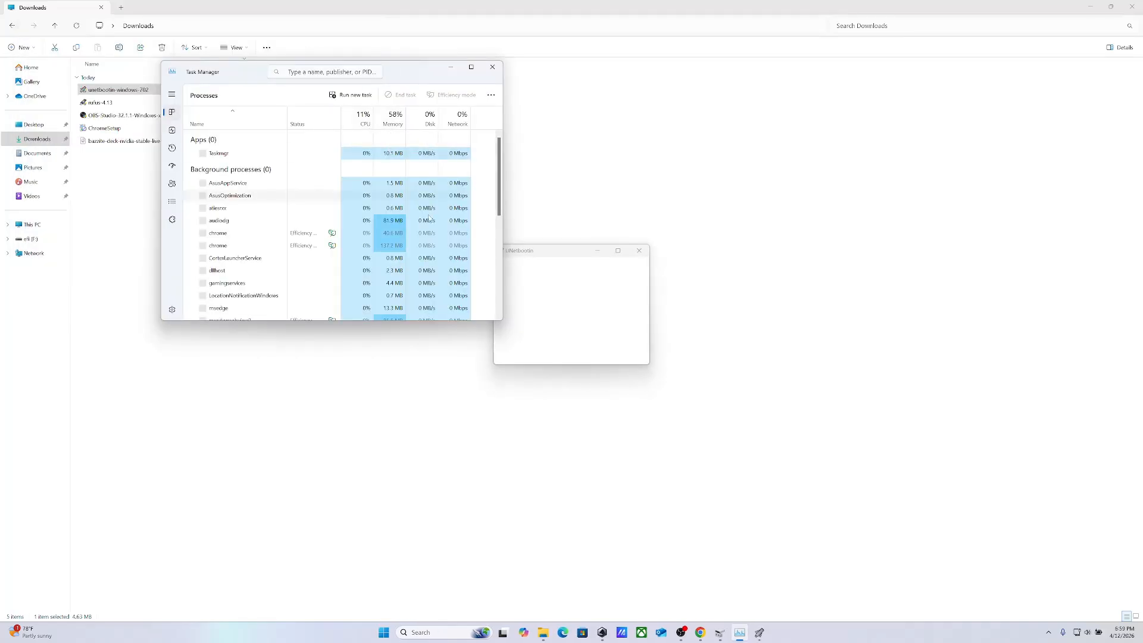
Try to close Task Manager, and move the UNetbootin window clear of it
left_click(493, 70)
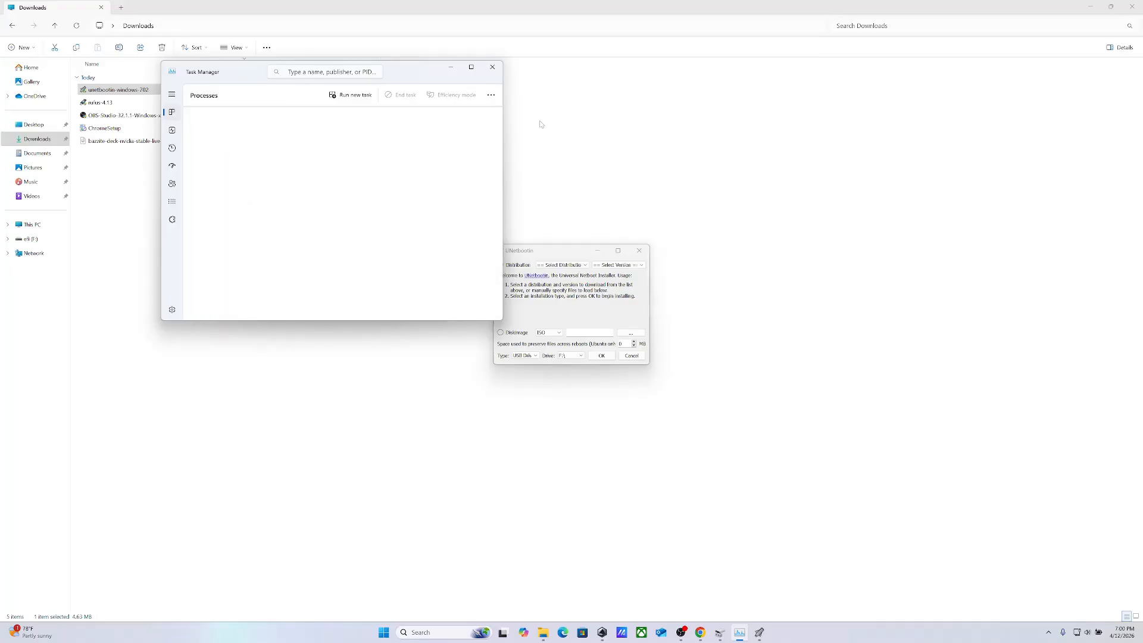
left_click_drag(571, 252, 630, 247)
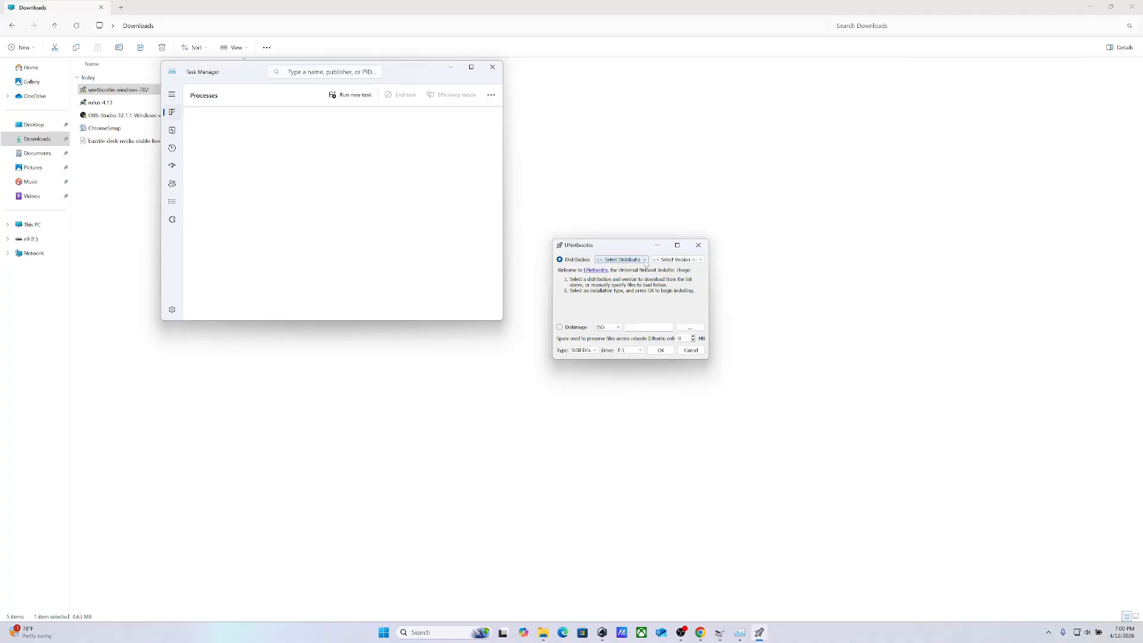
left_click(644, 261)
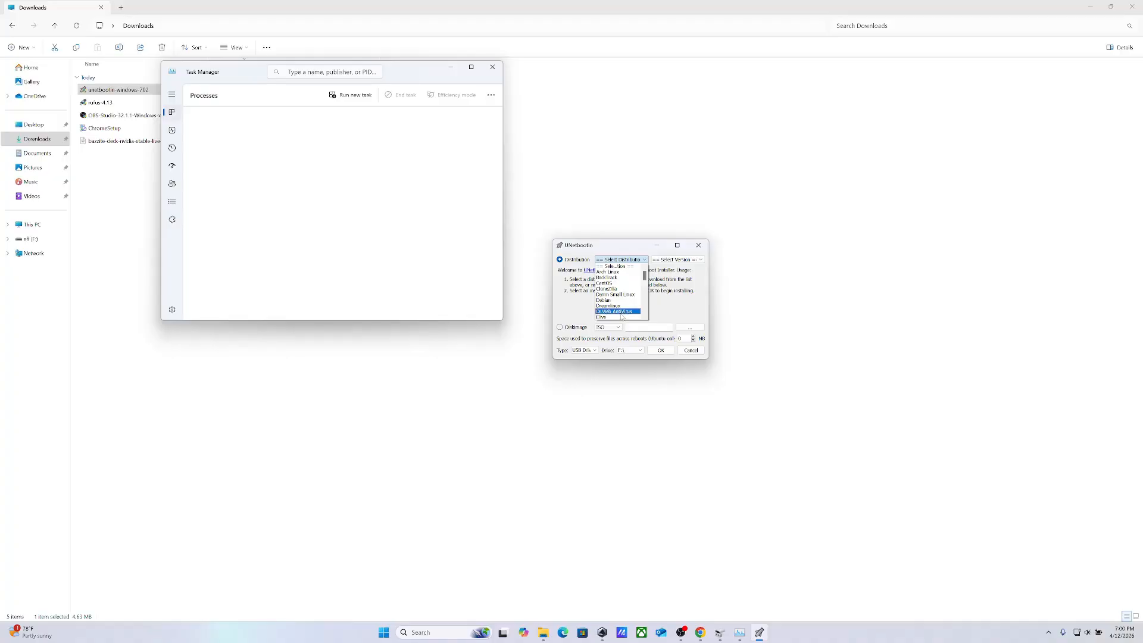
left_click(621, 318)
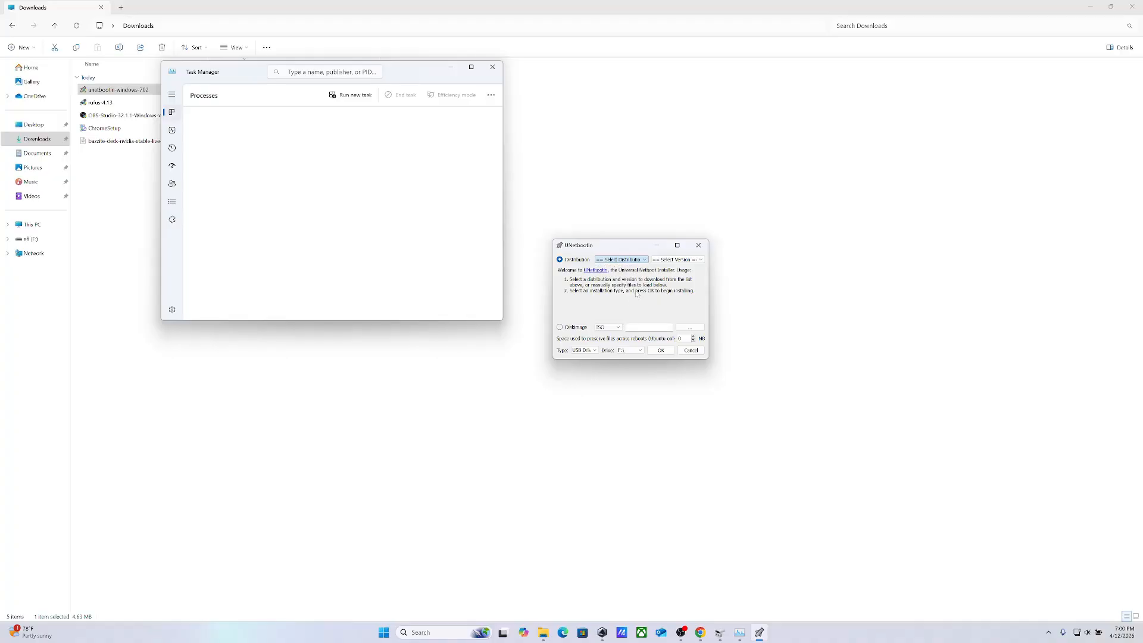
left_click(645, 261)
scroll(644, 274, "down", 2)
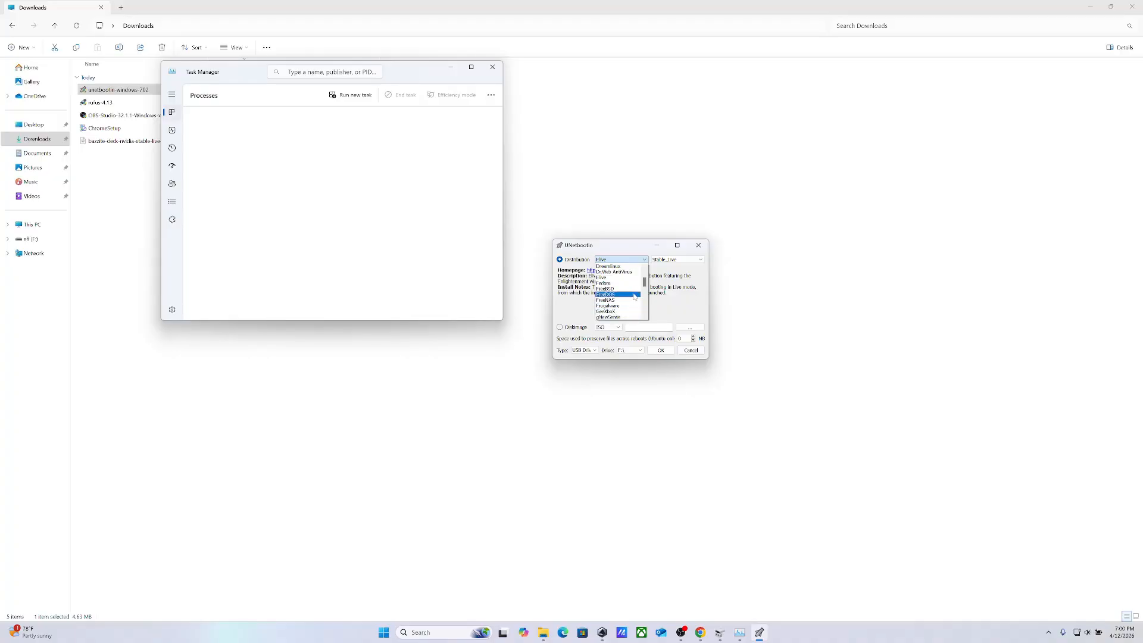
left_click_drag(644, 281, 644, 291)
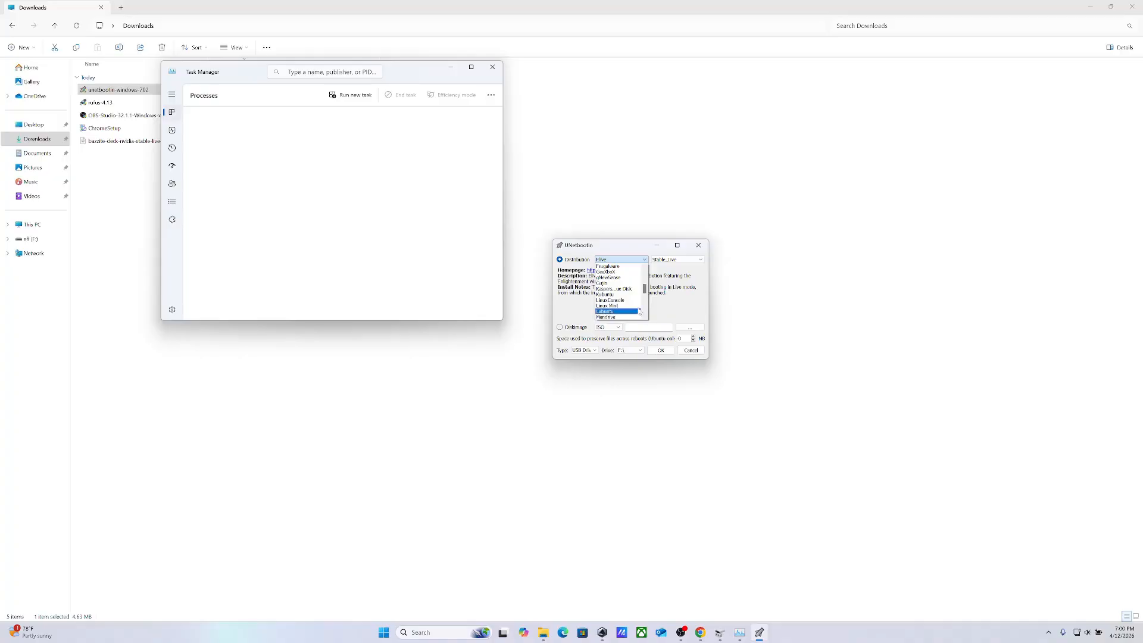
mouse_move(645, 296)
left_mouse_down()
mouse_move(638, 312)
mouse_move(643, 277)
left_mouse_up()
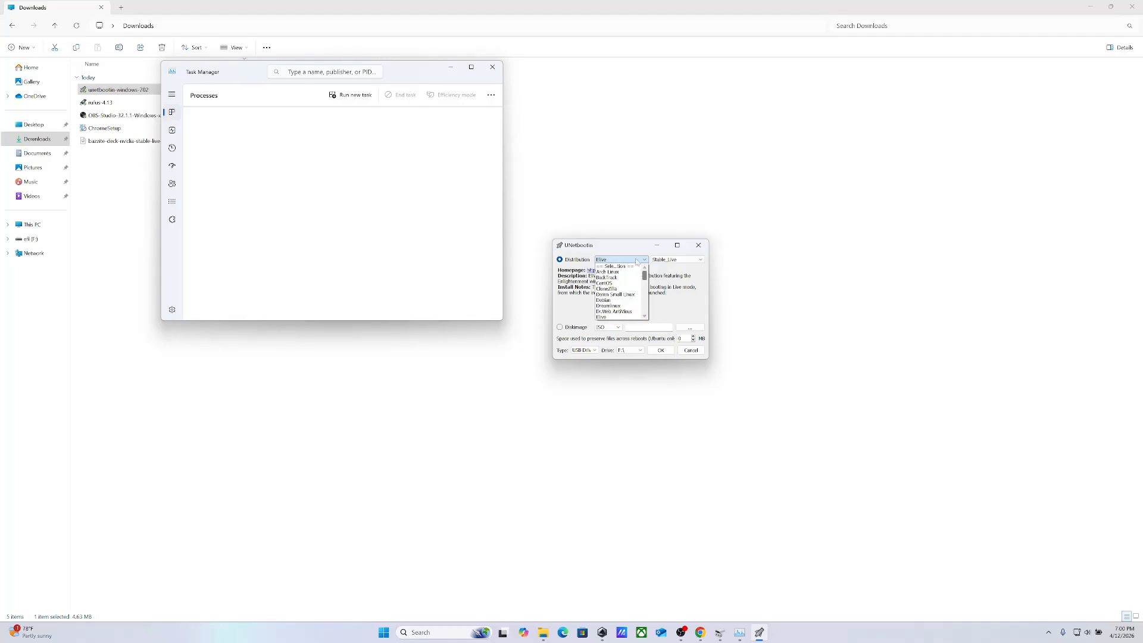
left_click(673, 259)
left_click(673, 259)
left_click(634, 260)
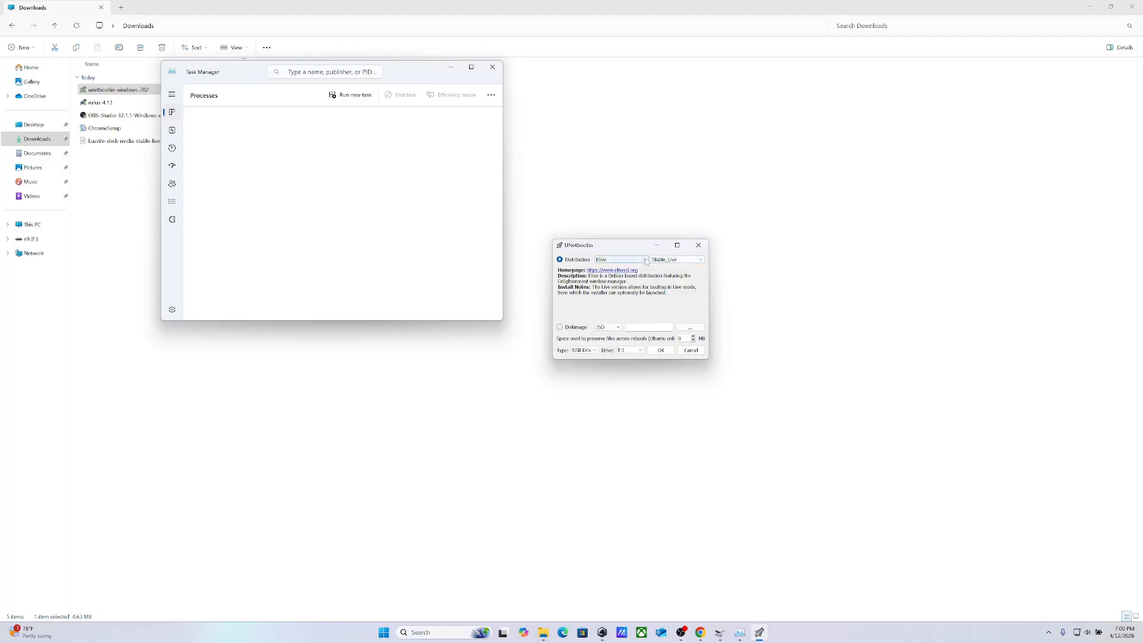
left_click(631, 269)
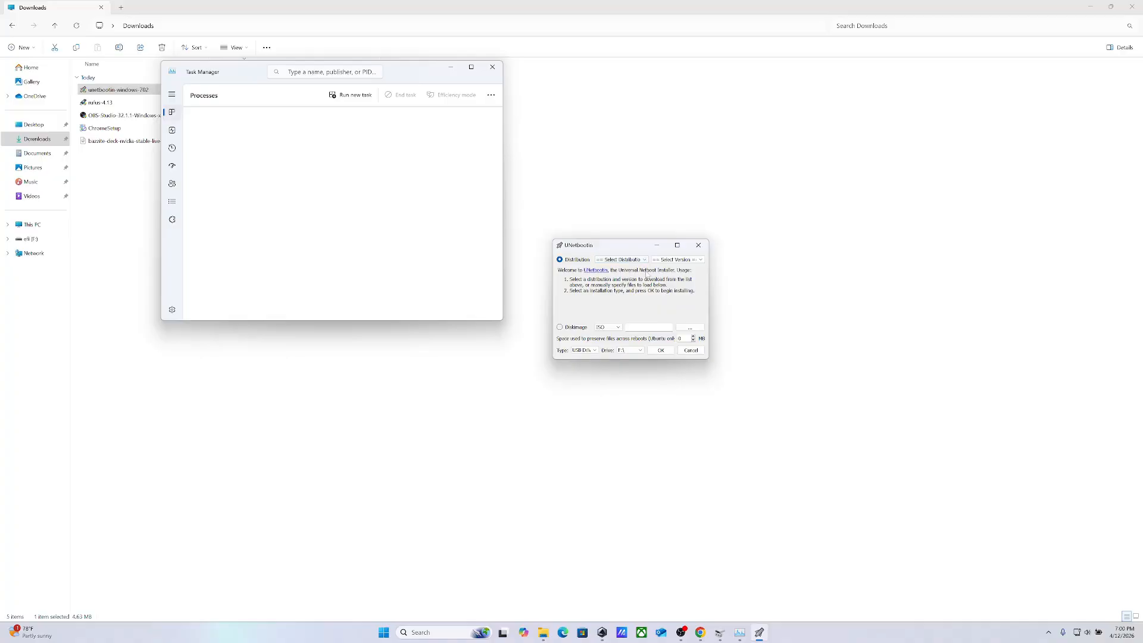
Set the UNetbootin source to a disk image and close Task Manager
left_click(560, 327)
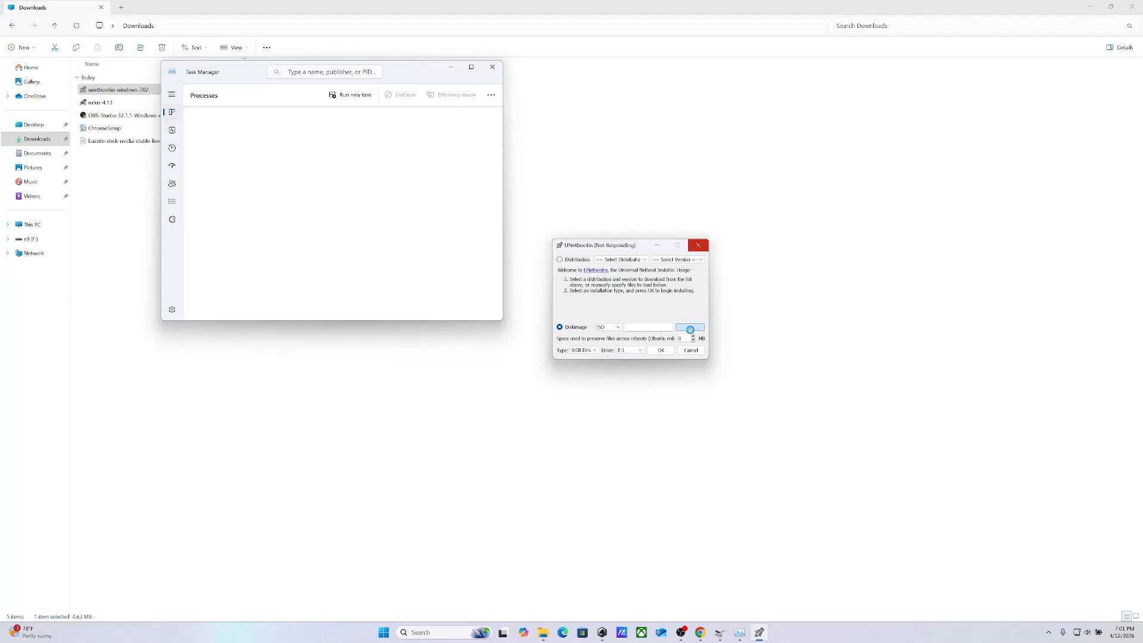
left_click(493, 68)
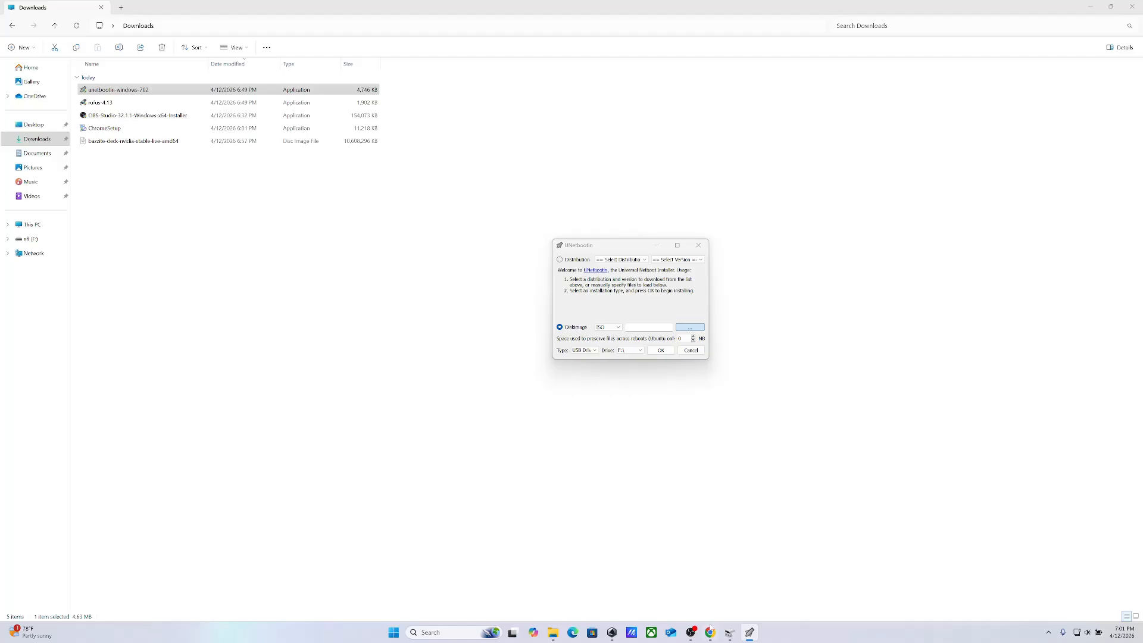
Bring Disk Management forward and minimise the Downloads window so that UNetbootin is uncovered on the desktop
mouse_move(726, 634)
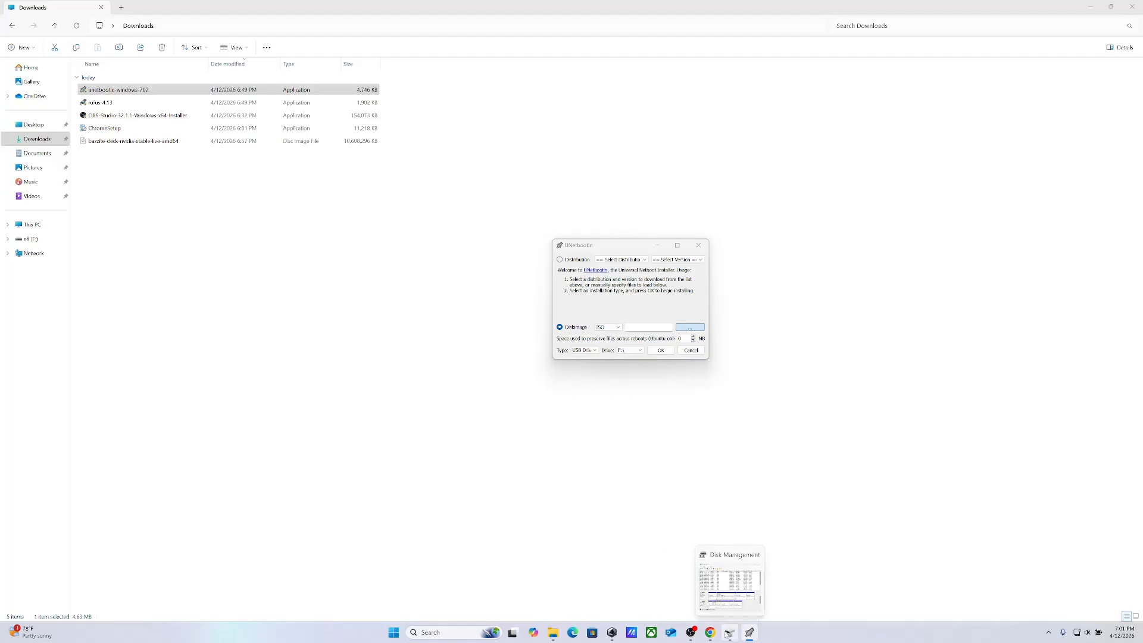
left_click(725, 591)
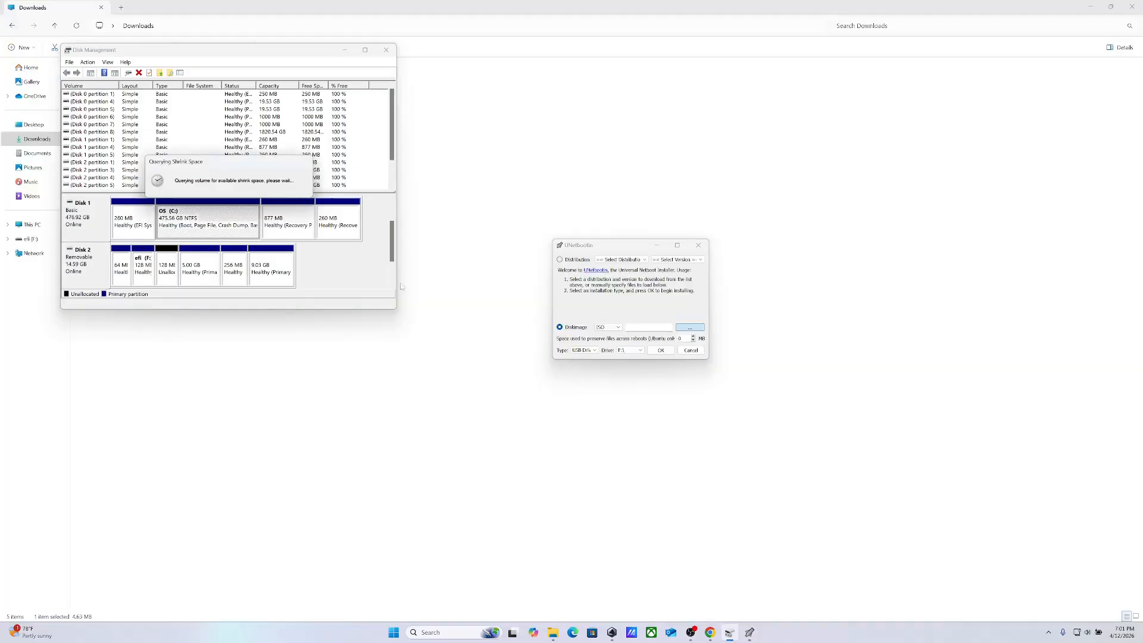
left_click(474, 458)
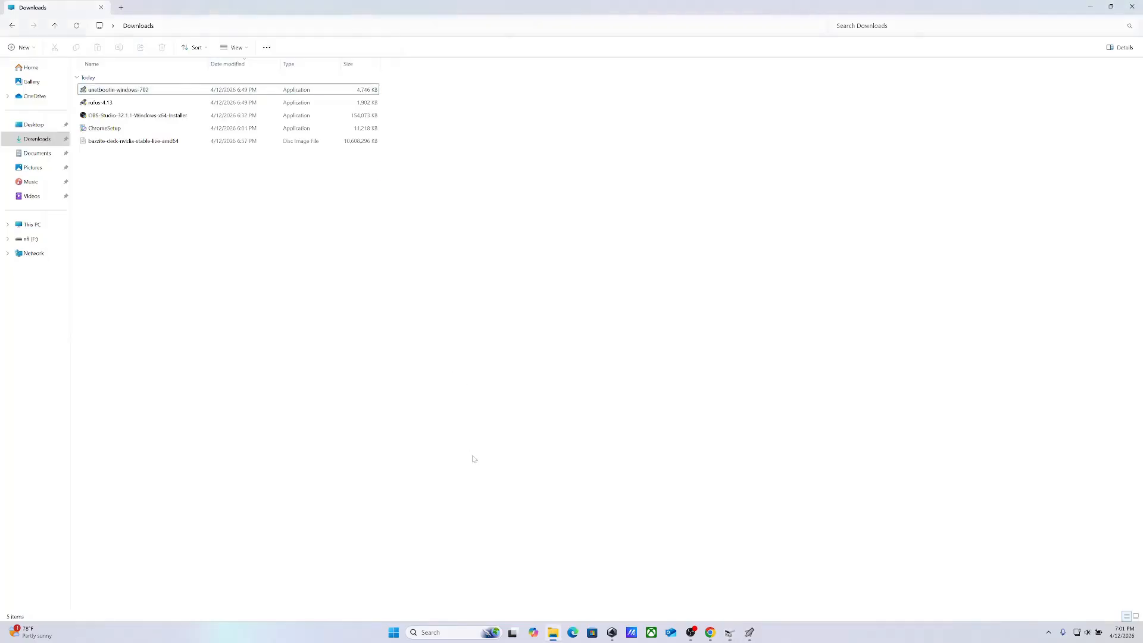
left_click(749, 635)
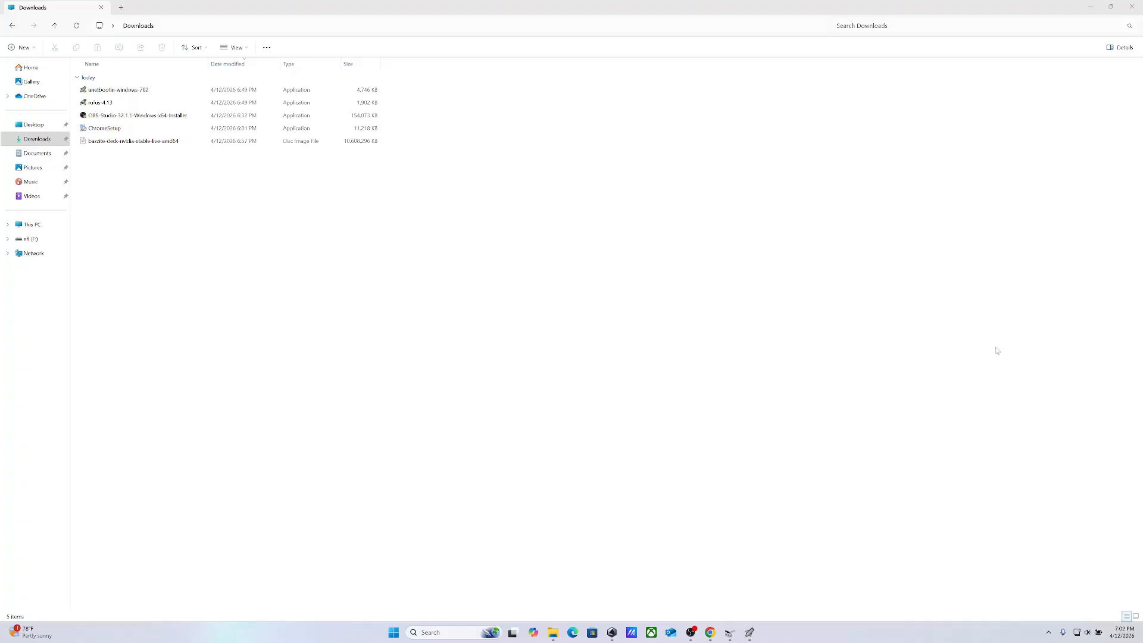
left_click(1091, 8)
left_click(1091, 8)
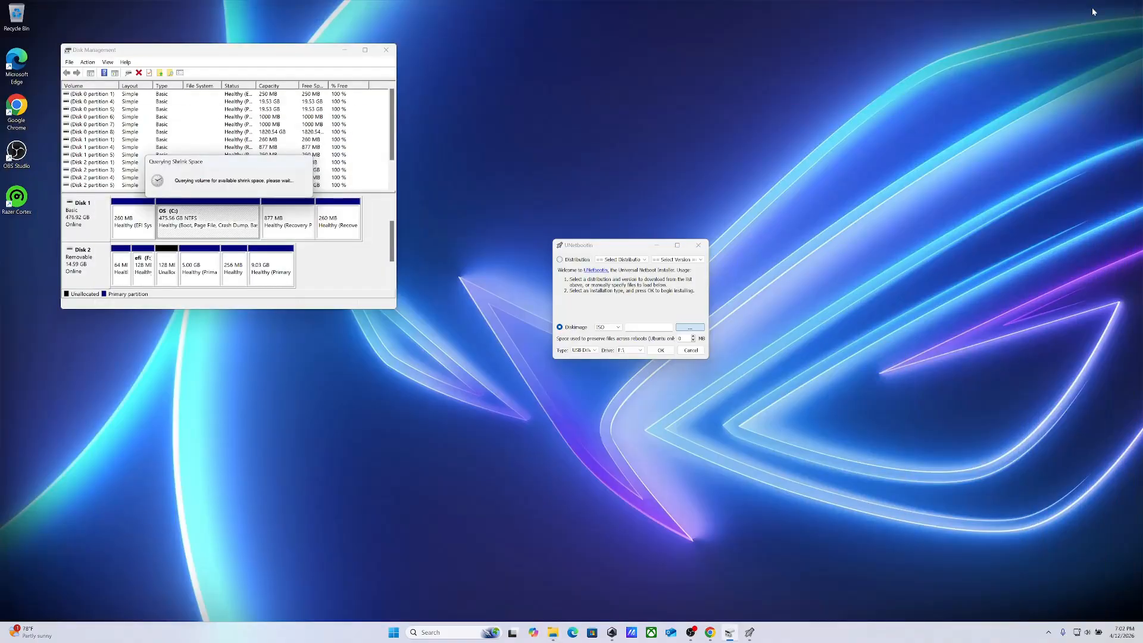
left_click(607, 247)
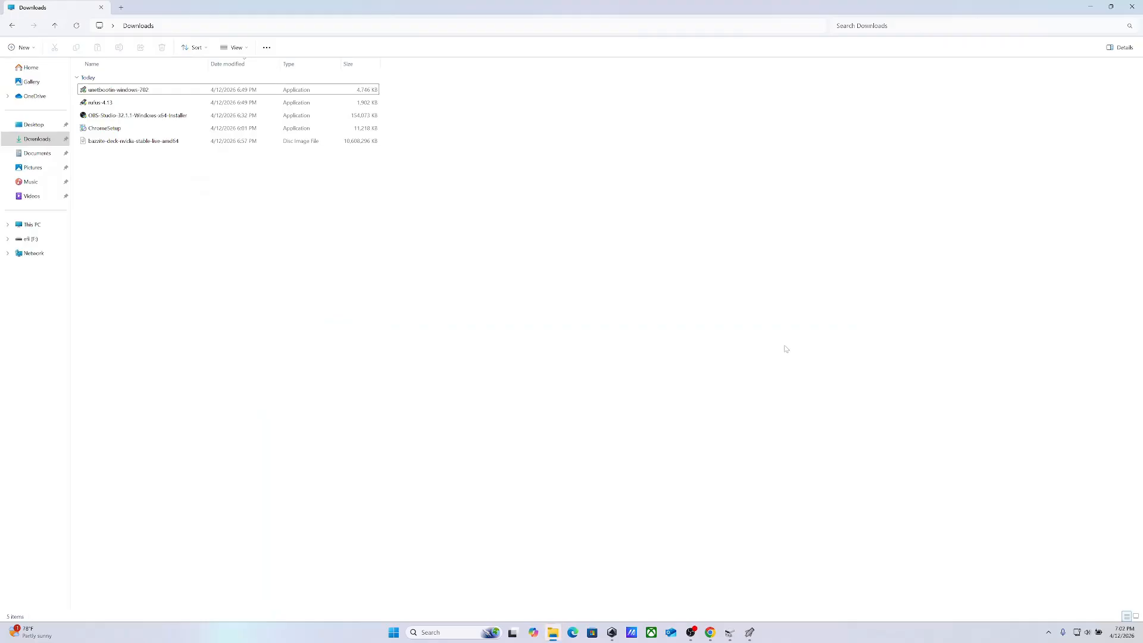
left_click(553, 632)
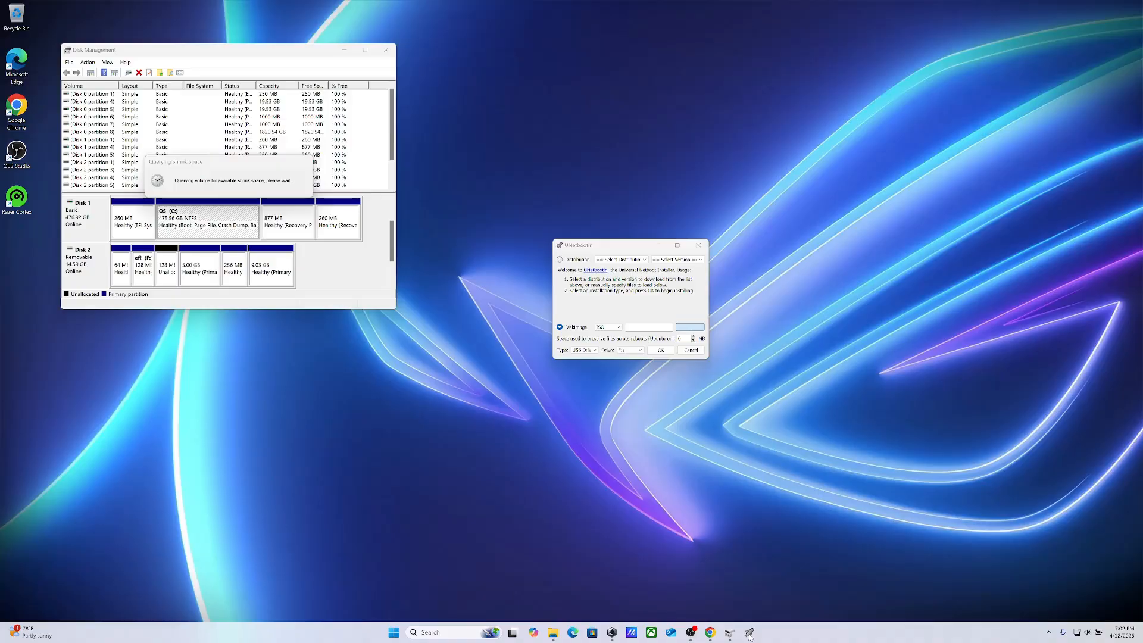
right_click(749, 636)
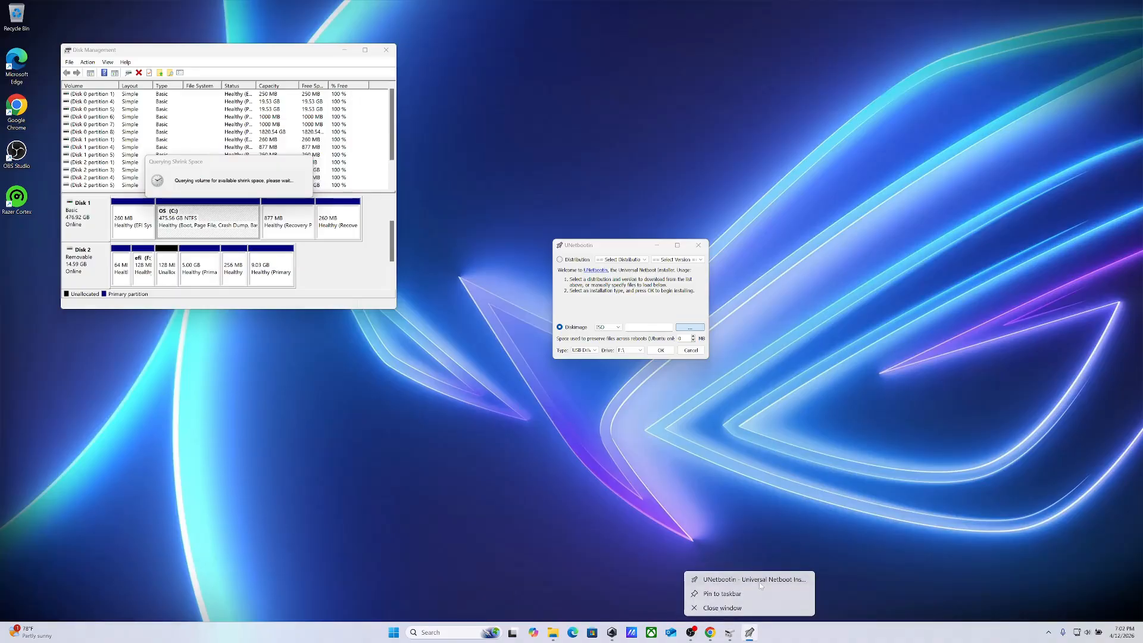
left_click(761, 539)
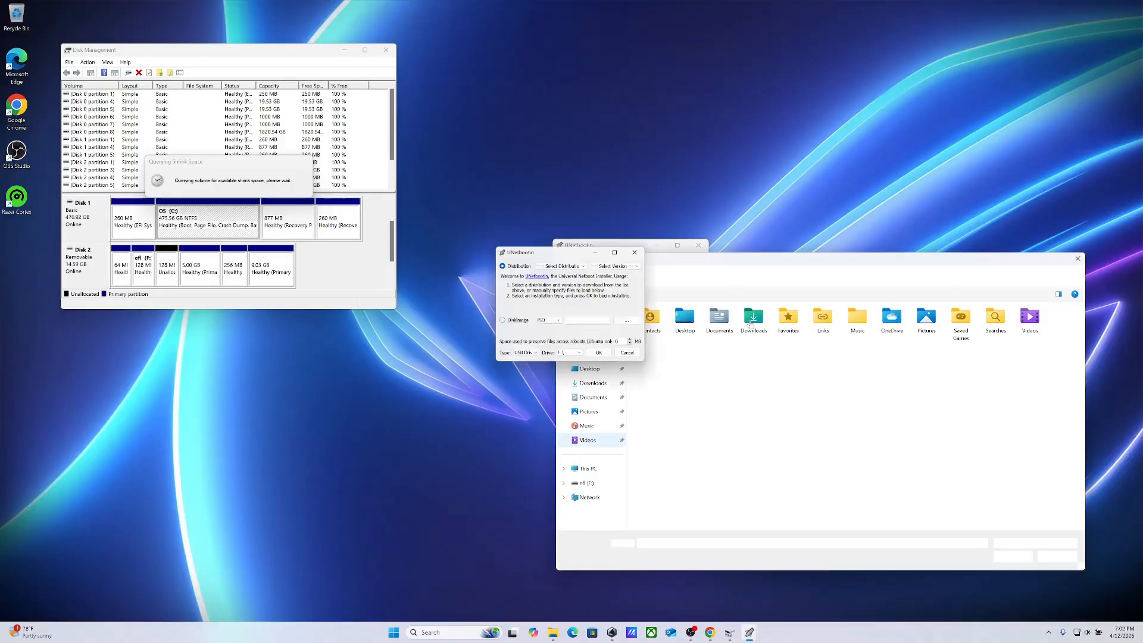
left_click(639, 250)
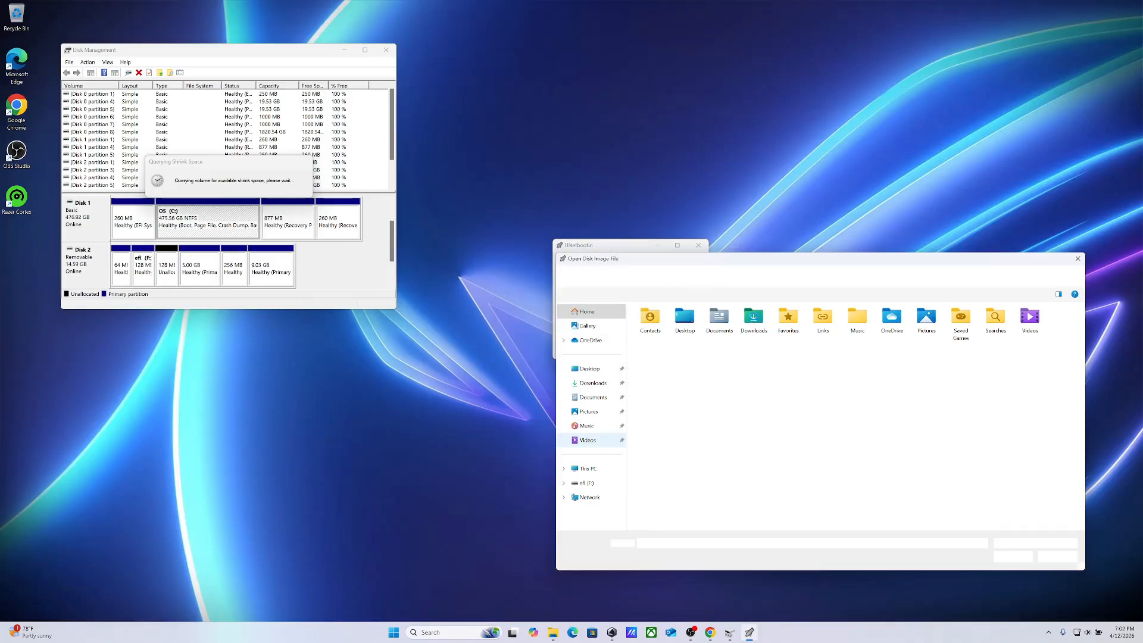
Load the bazzite-deck-nvidia-stable-live-amd64 ISO from Downloads into UNetbootin and start writing it to USB drive F:
left_click(754, 320)
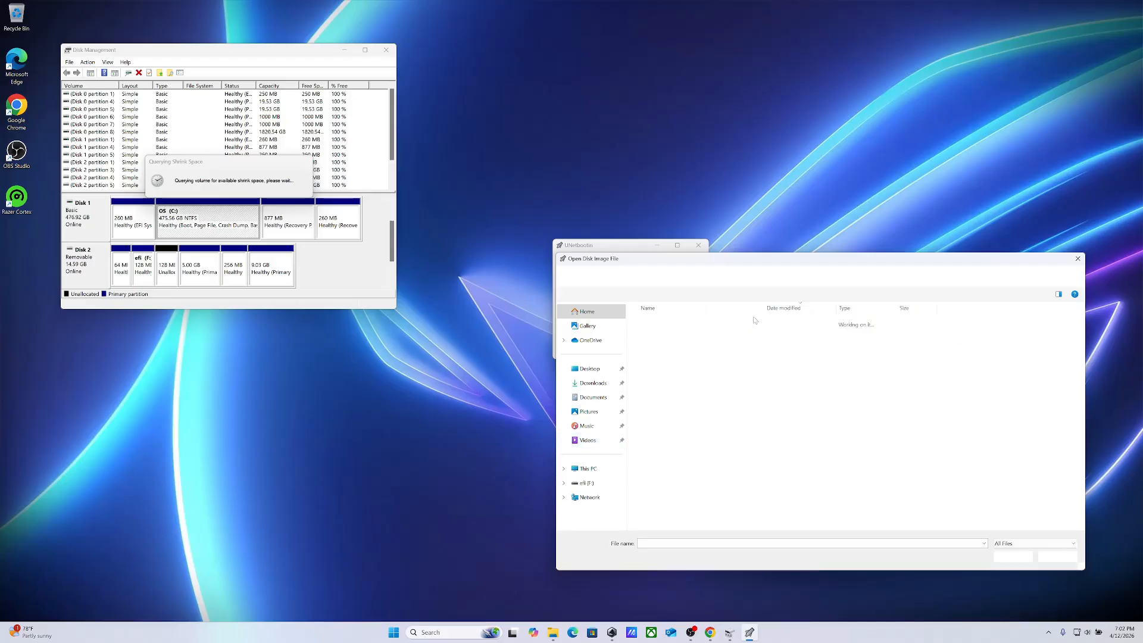
left_click(747, 362)
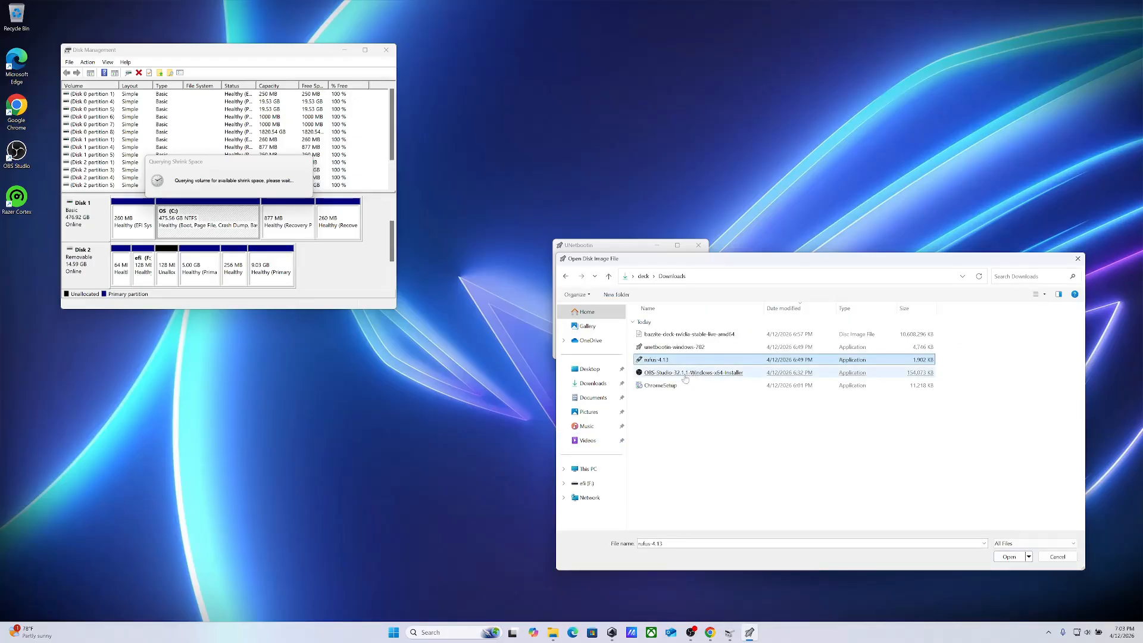
left_click(686, 337)
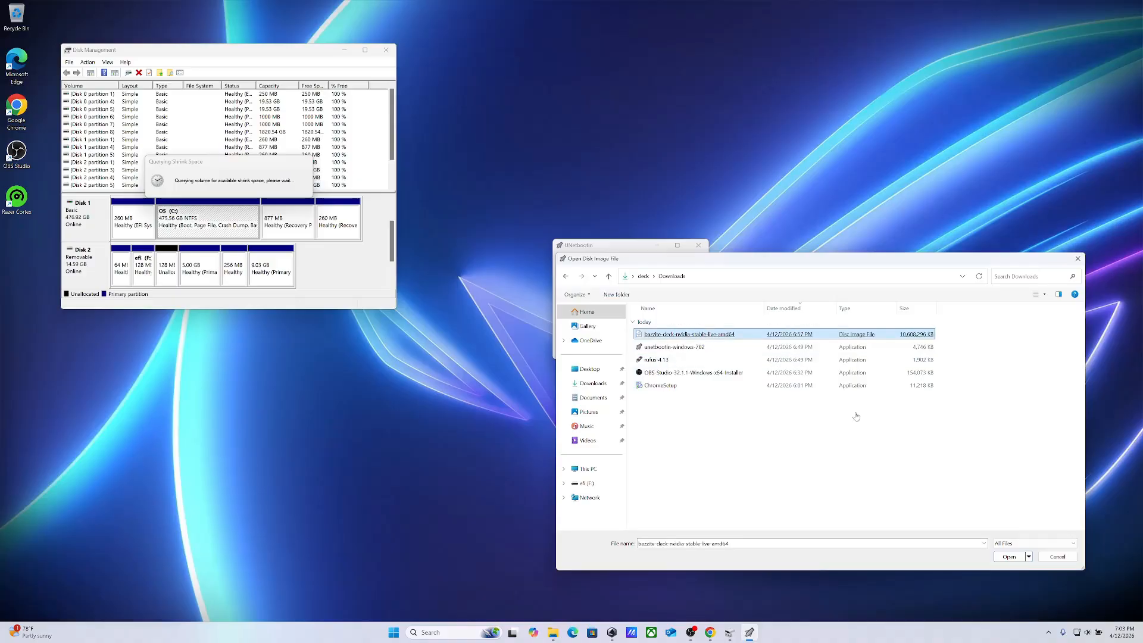
left_click(1009, 556)
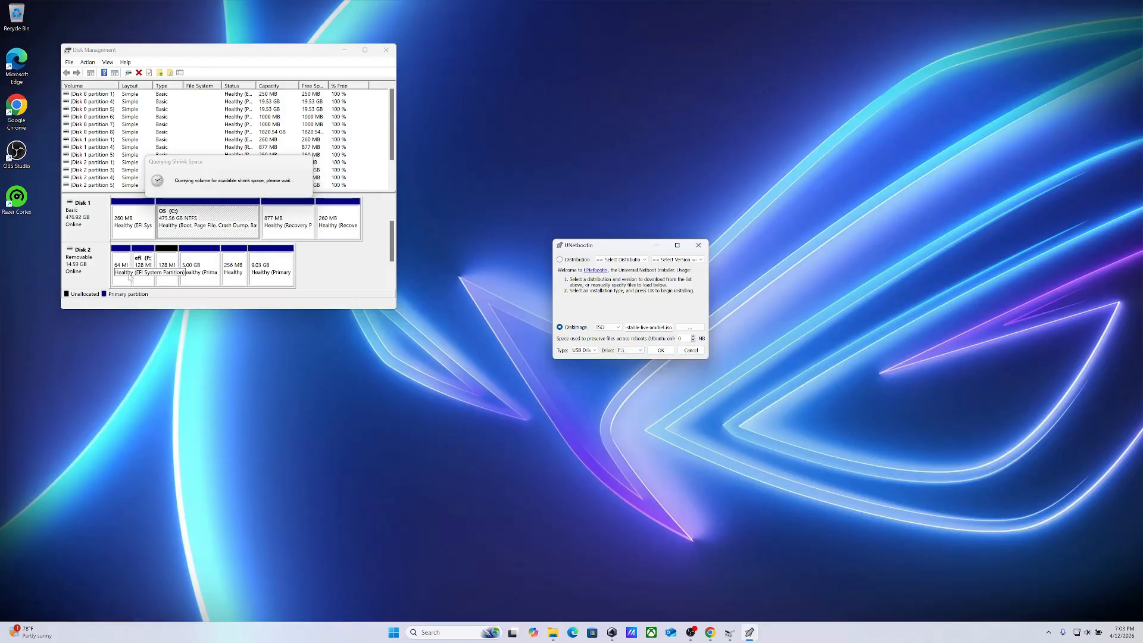
left_click(662, 351)
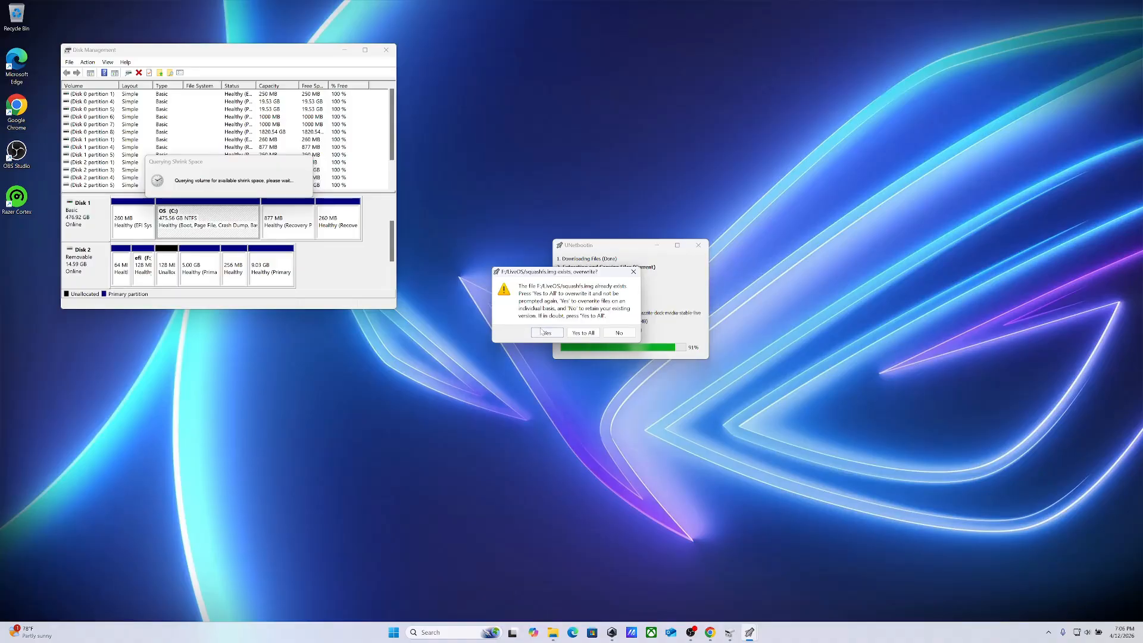
Overwrite all existing files on USB drive F: so that UNetbootin can finish writing the Bazzite ISO
left_click(583, 334)
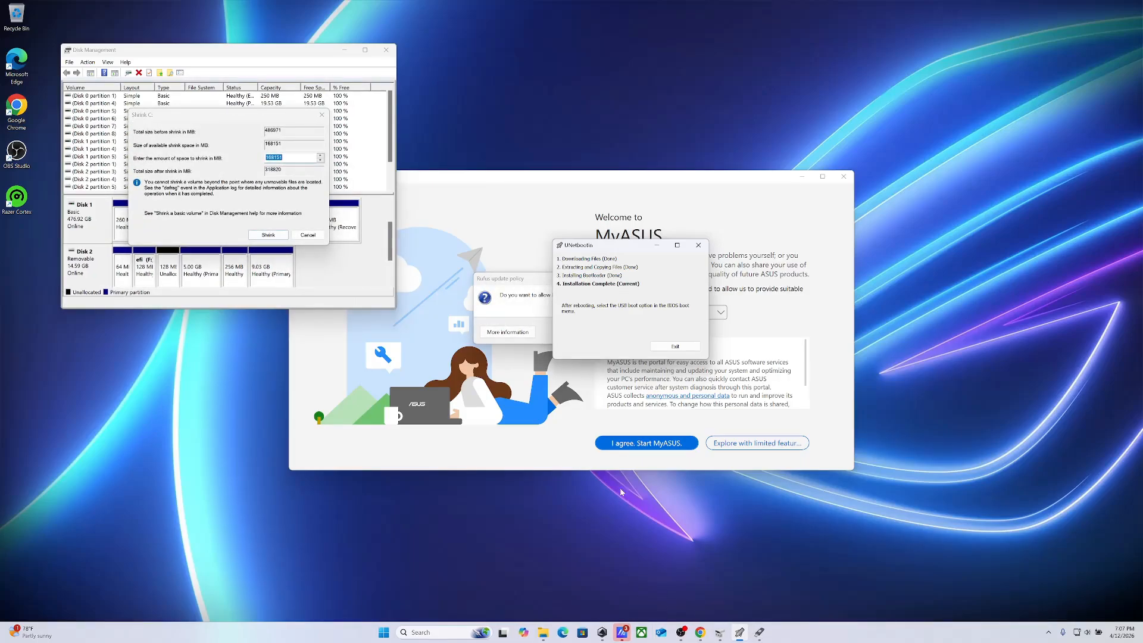
Switch to Rufus, decline its online update checks and load bazzite-deck-nvidia-stable-live-amd64.iso from Downloads as the boot selection
left_click(536, 299)
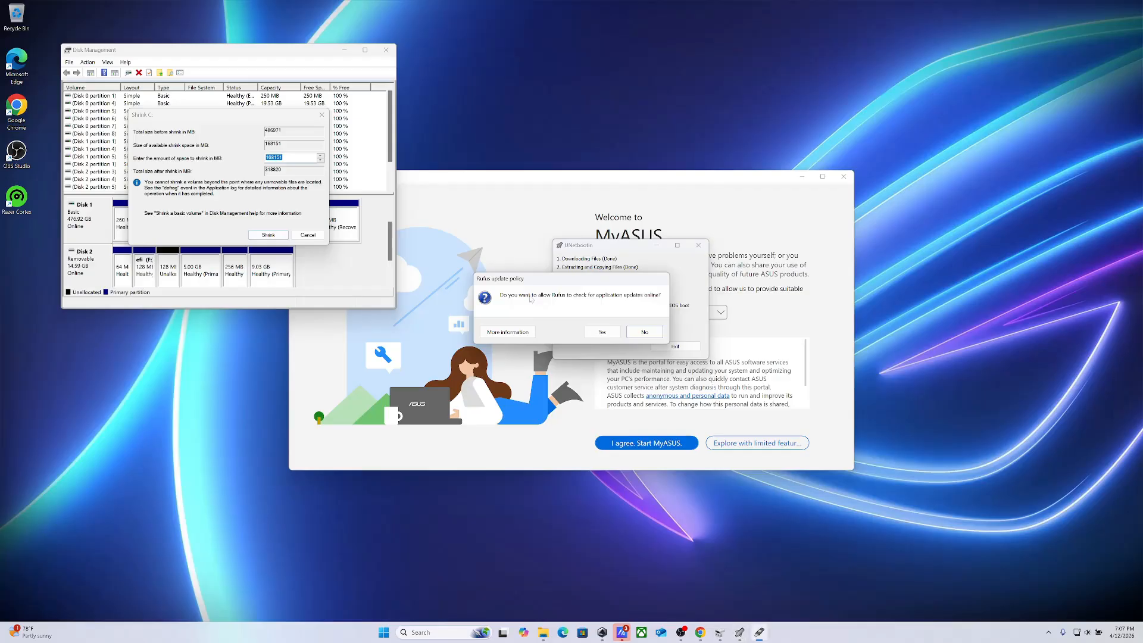
left_click(645, 332)
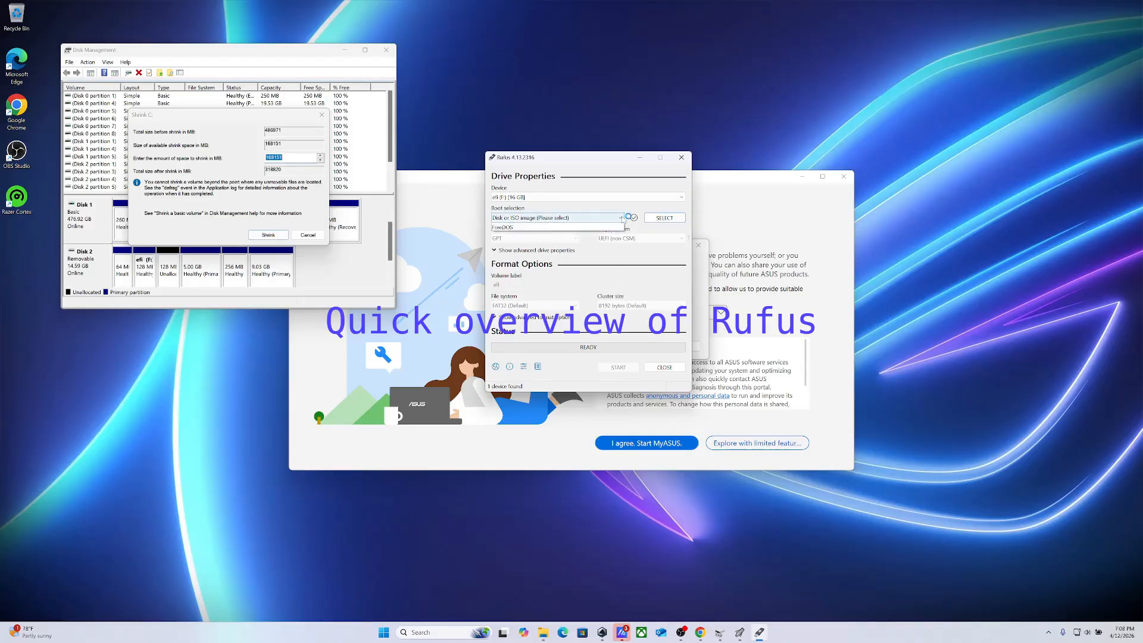
left_click(619, 219)
left_click(623, 220)
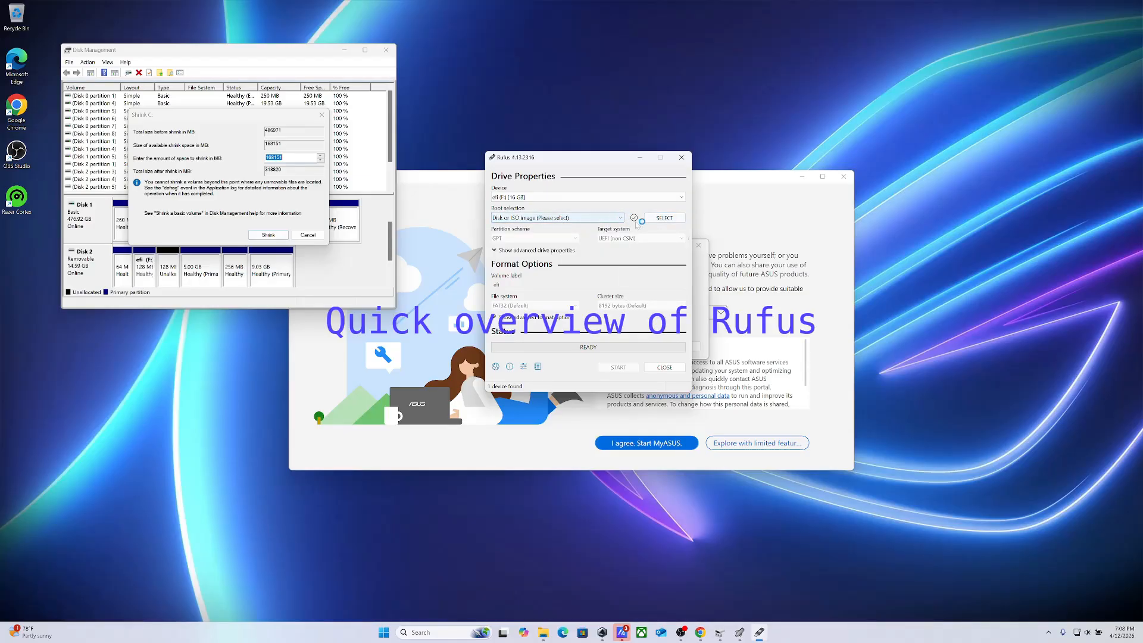
left_click(664, 220)
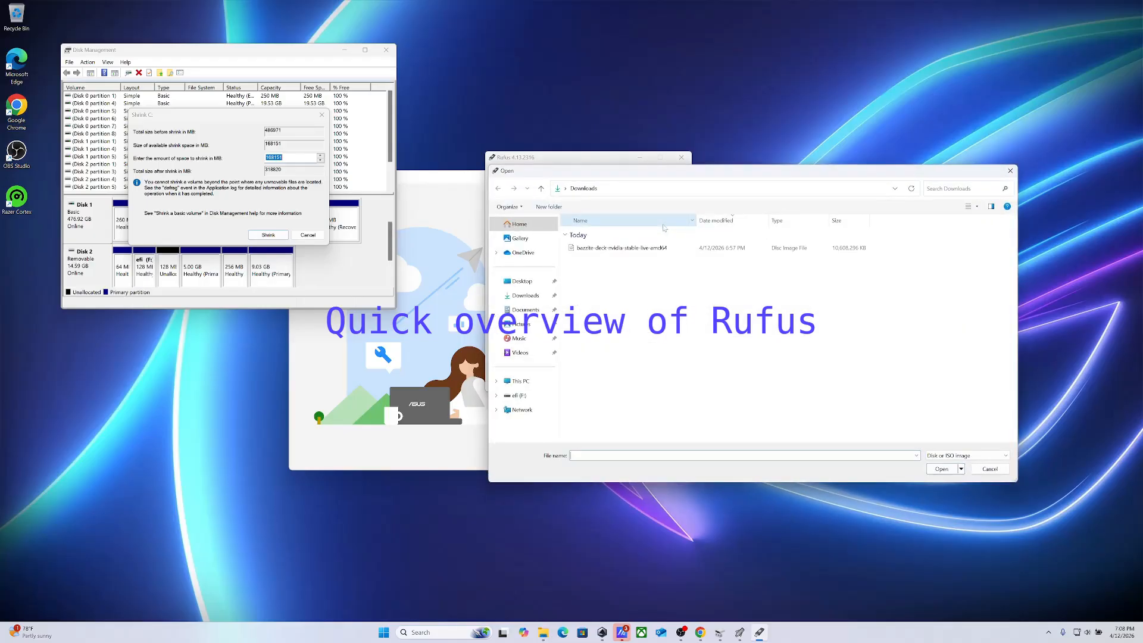
double_click(623, 251)
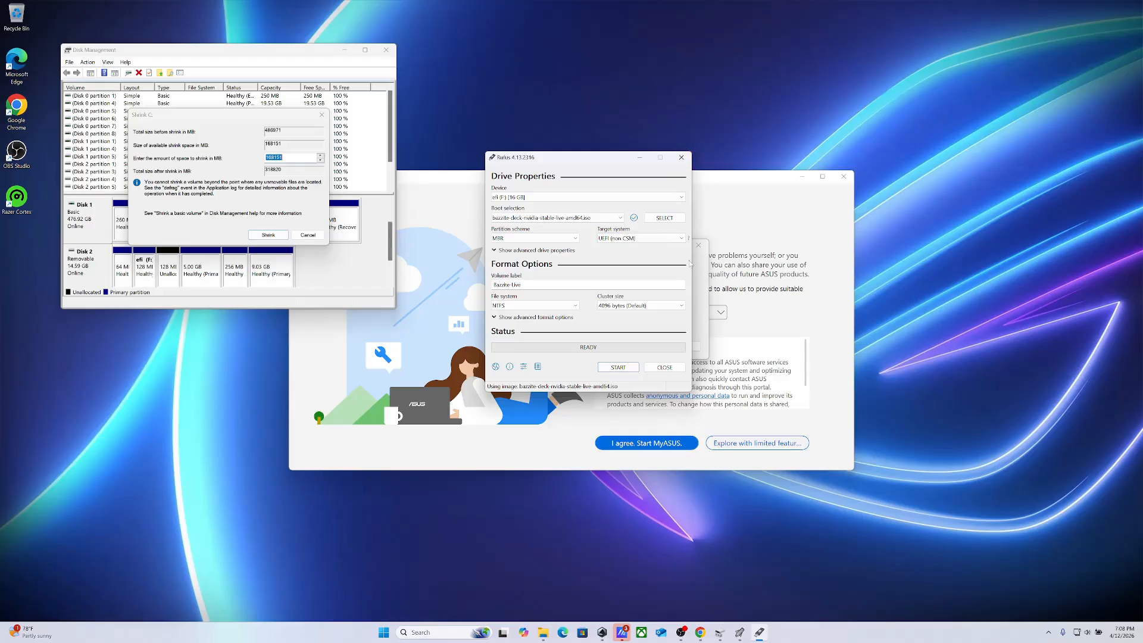
Close Rufus without writing the image to the USB drive
left_click(703, 275)
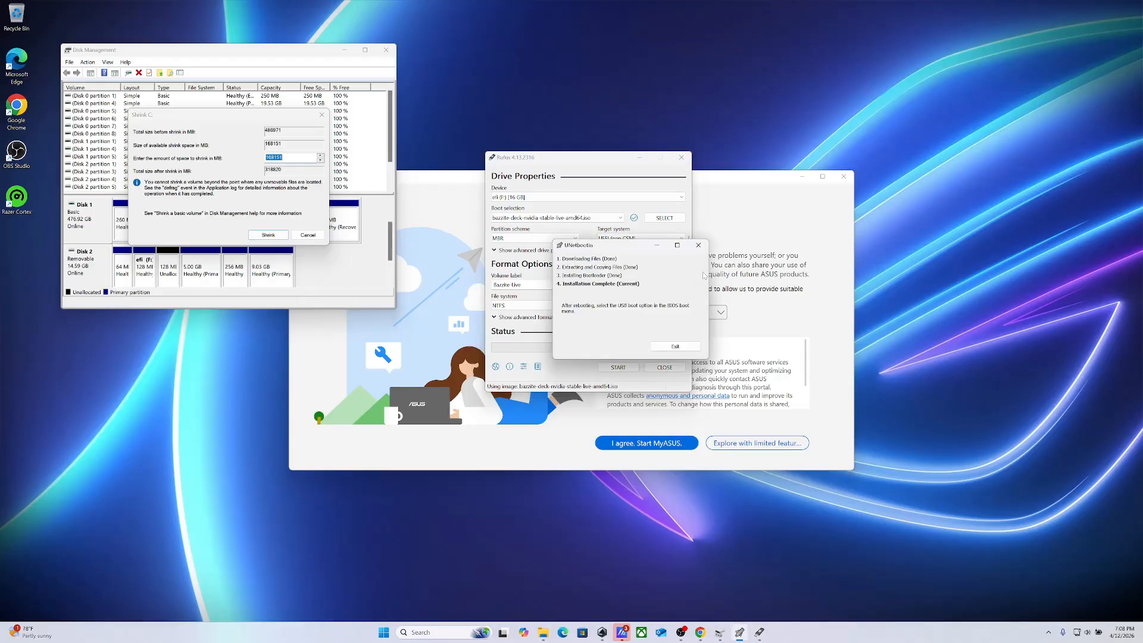
left_click(682, 158)
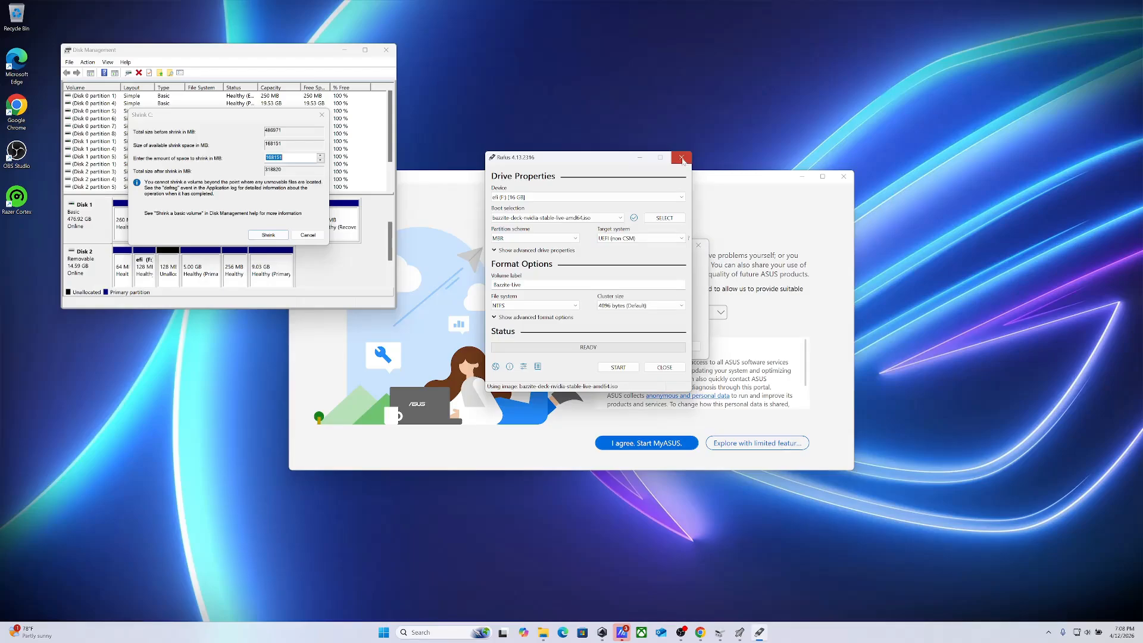
left_click(681, 158)
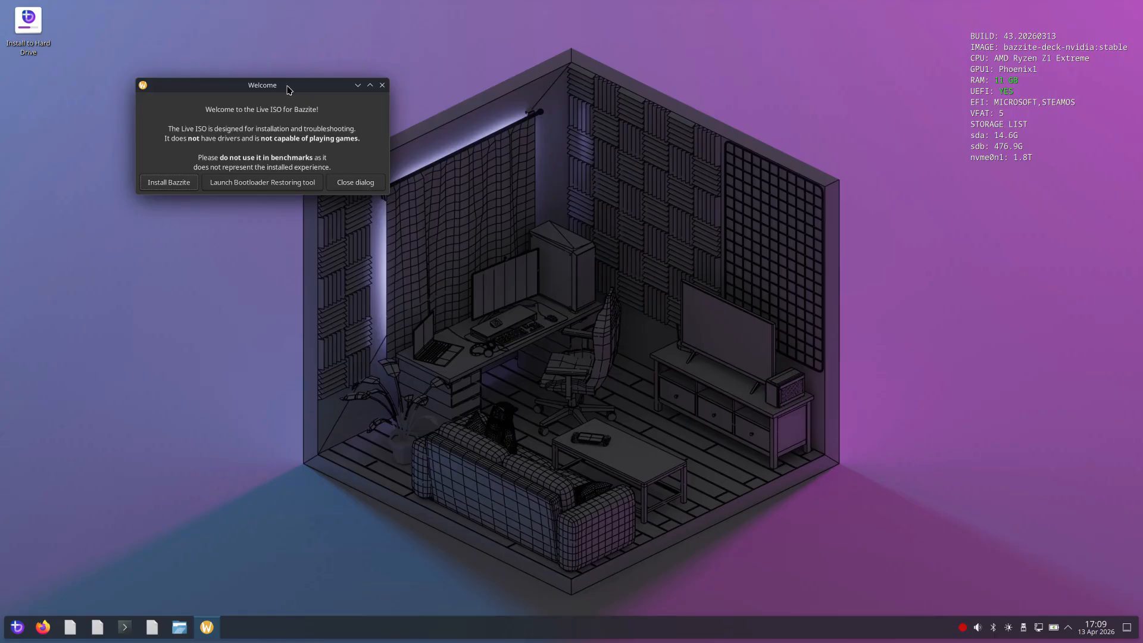
Move the Welcome dialog to the middle of the Bazzite live desktop and launch the Bazzite installer from it
left_click_drag(282, 87, 615, 250)
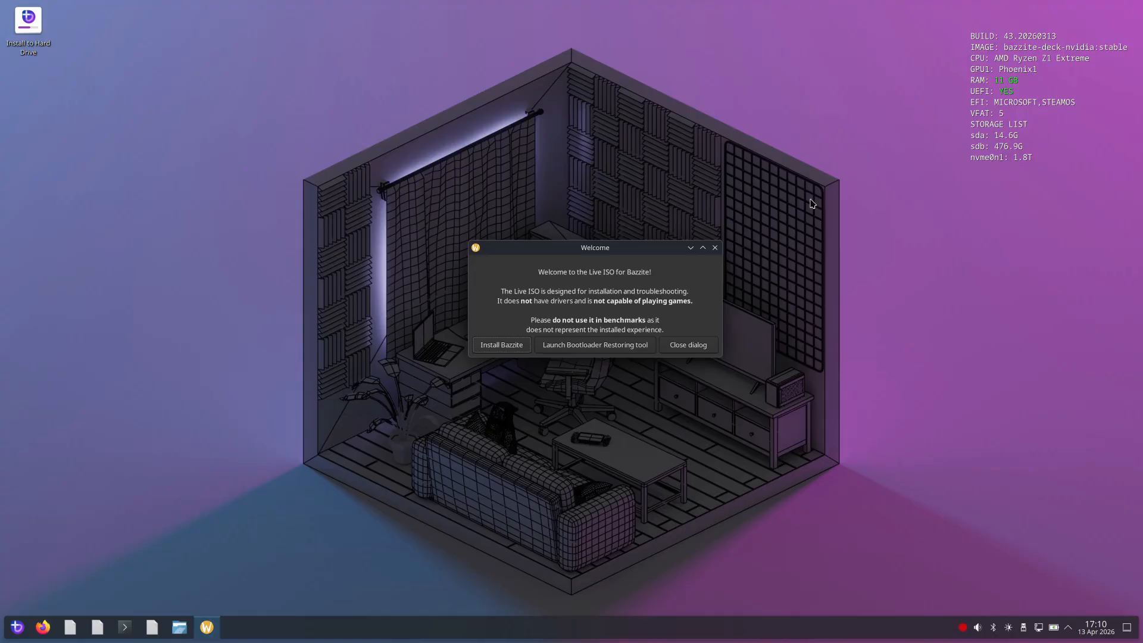
left_click_drag(639, 259, 623, 250)
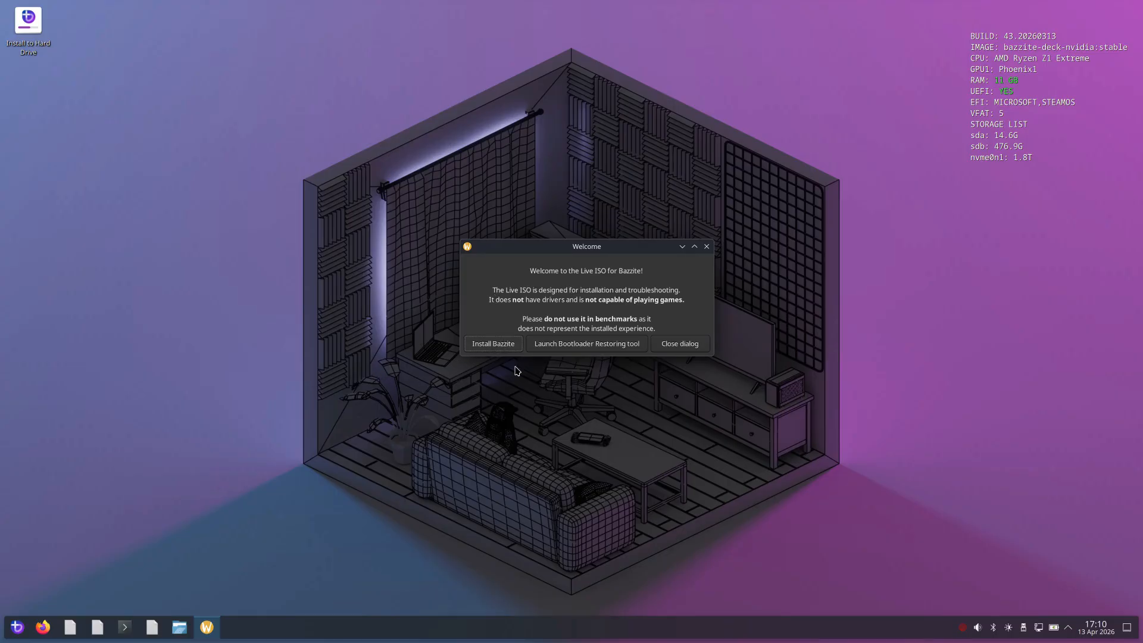
left_click(490, 348)
key("Escape")
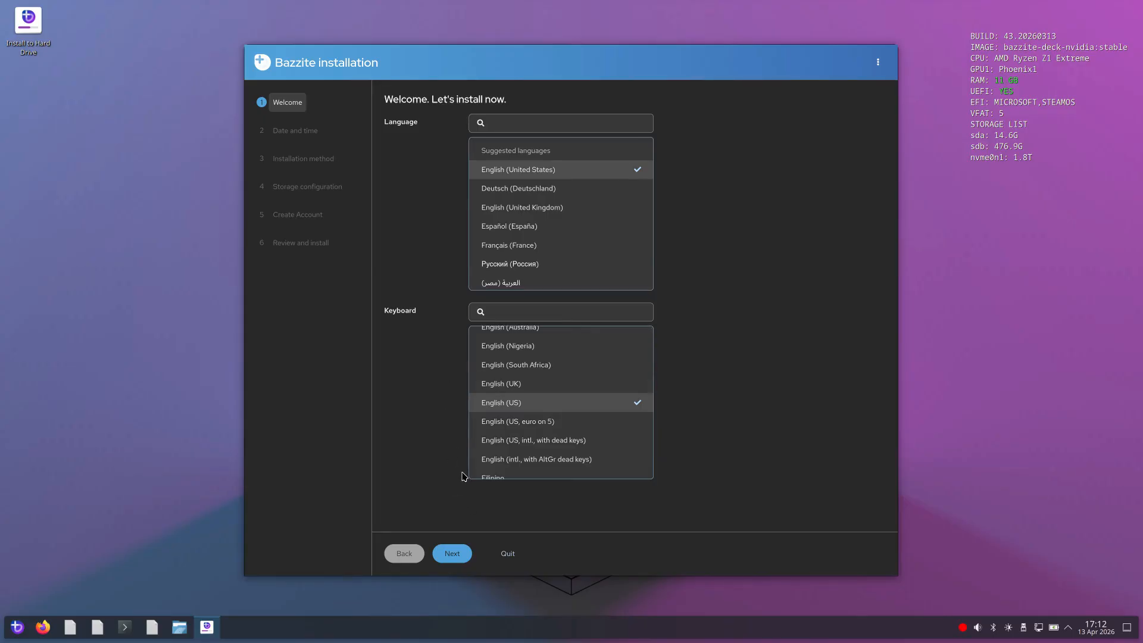
Accept English (United States) with the English (US) keyboard, and keep the date, time and timezone set automatically
left_click(453, 553)
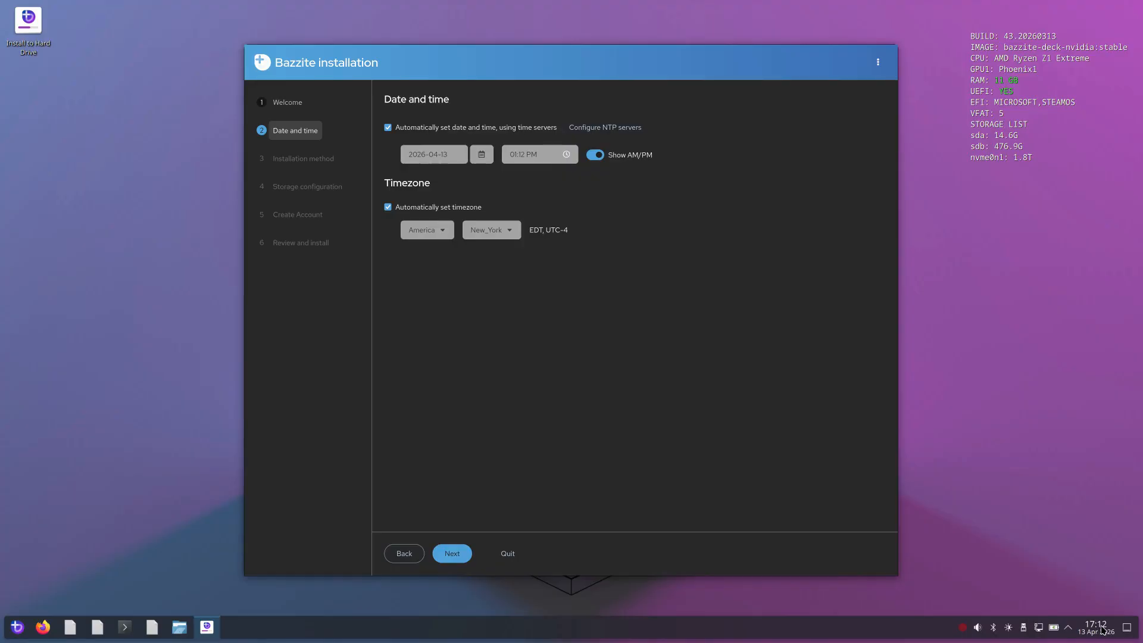
left_click(451, 555)
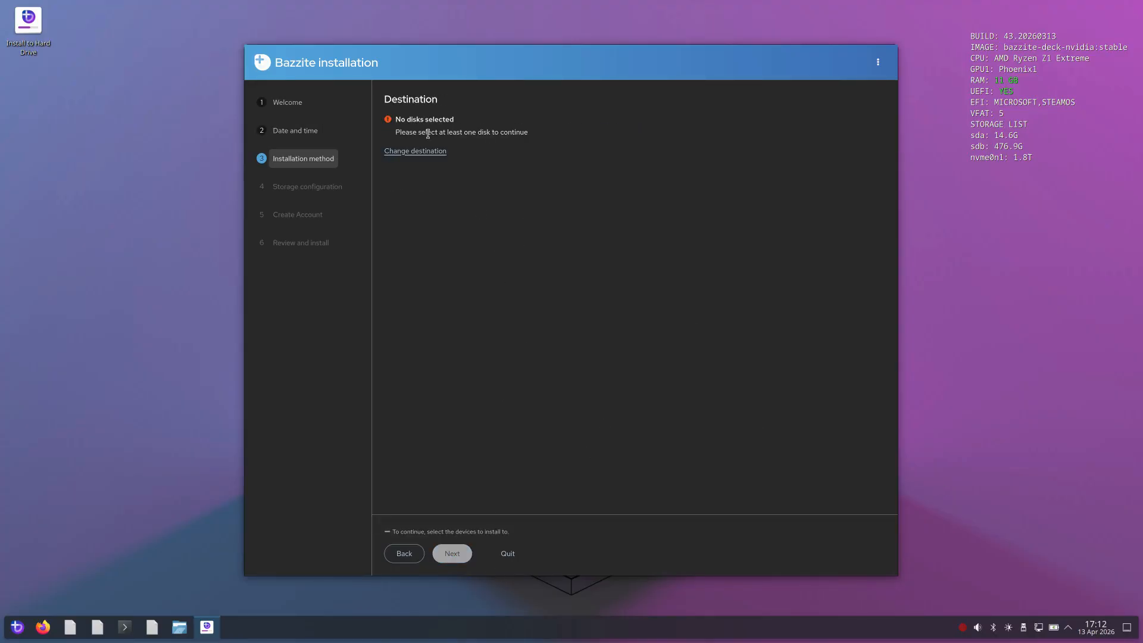
Choose the 512 GB WD PC SN 810 disk (sdb) as destination, shared with other operating systems, with additional space reclaimed
left_click(416, 152)
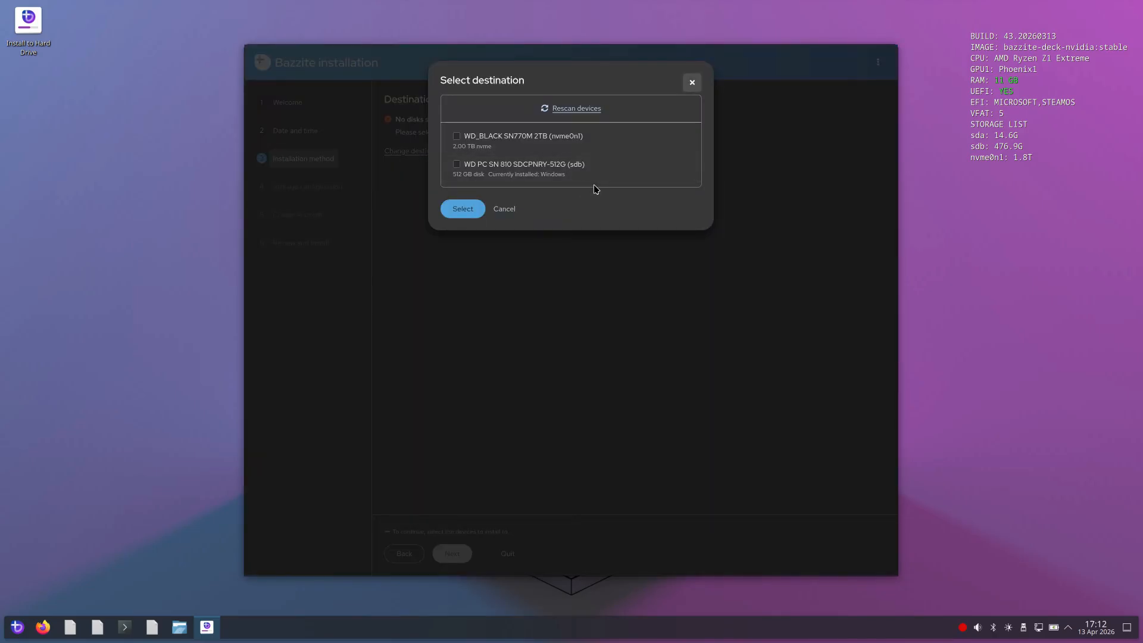
left_click(457, 164)
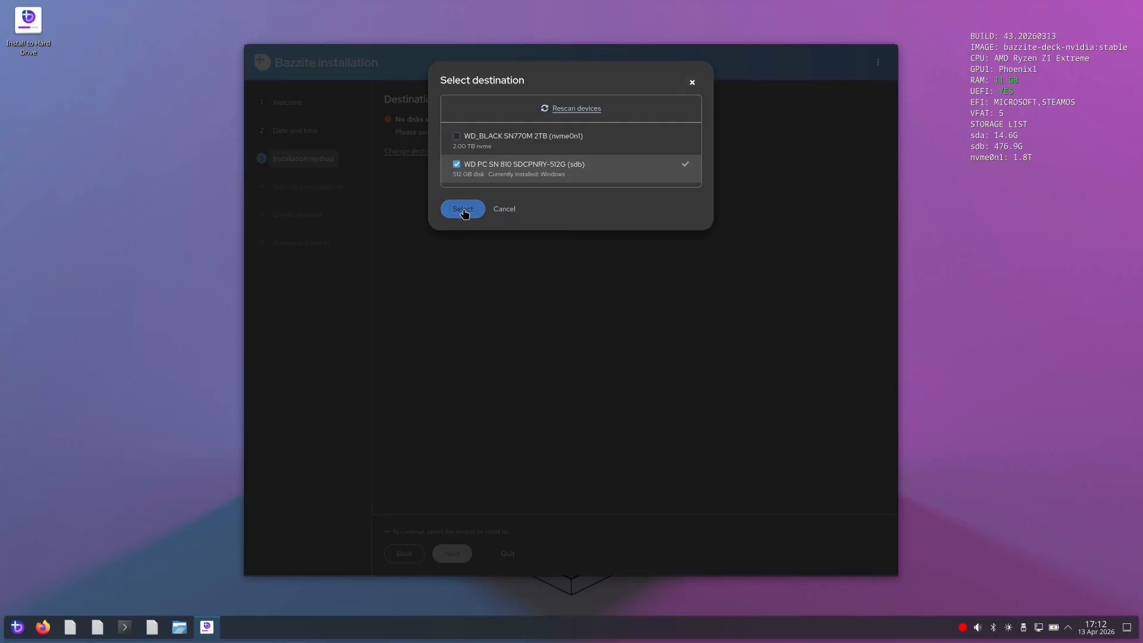
left_click(464, 211)
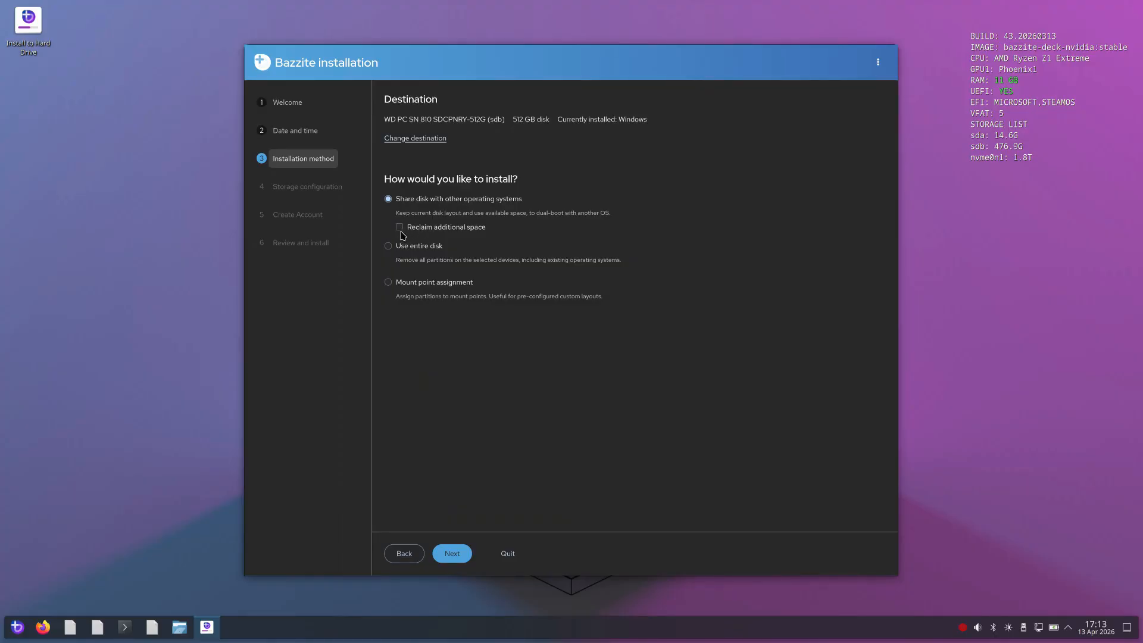
left_click(399, 230)
left_click(456, 557)
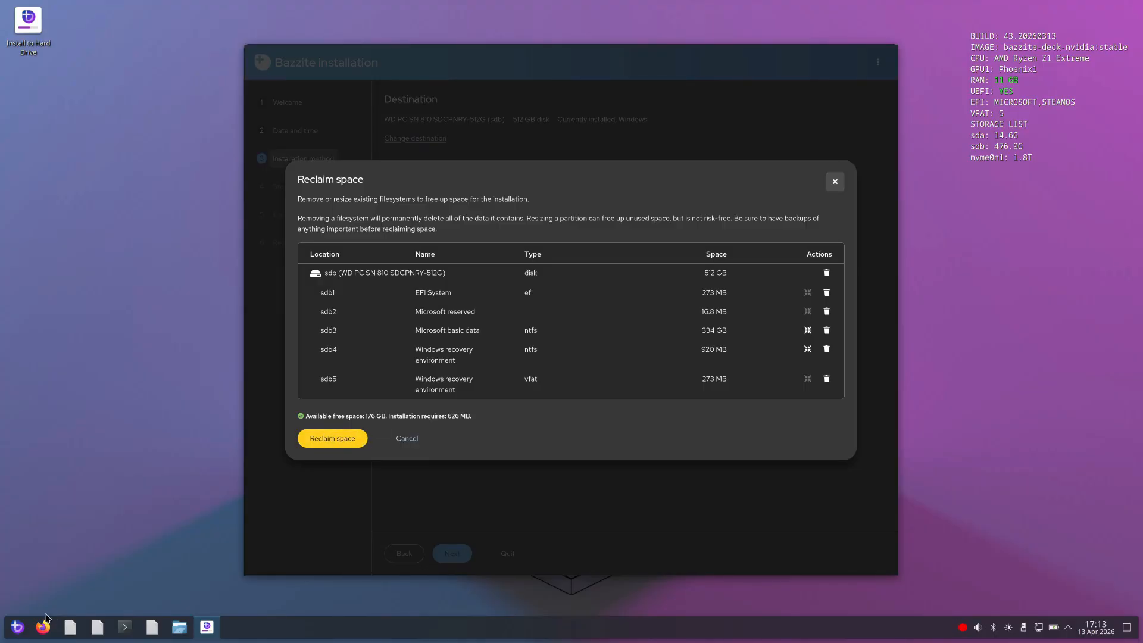
Search the applications for gparted, open GParted and display the partitions of /dev/sdb
left_click(17, 627)
left_click(234, 362)
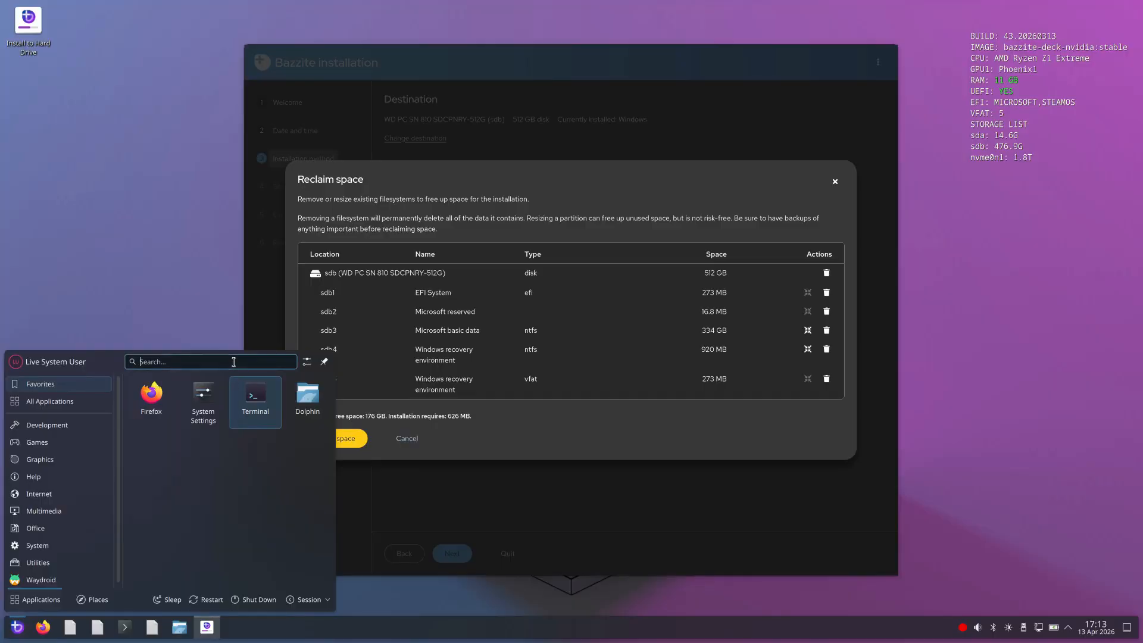
type("gparte")
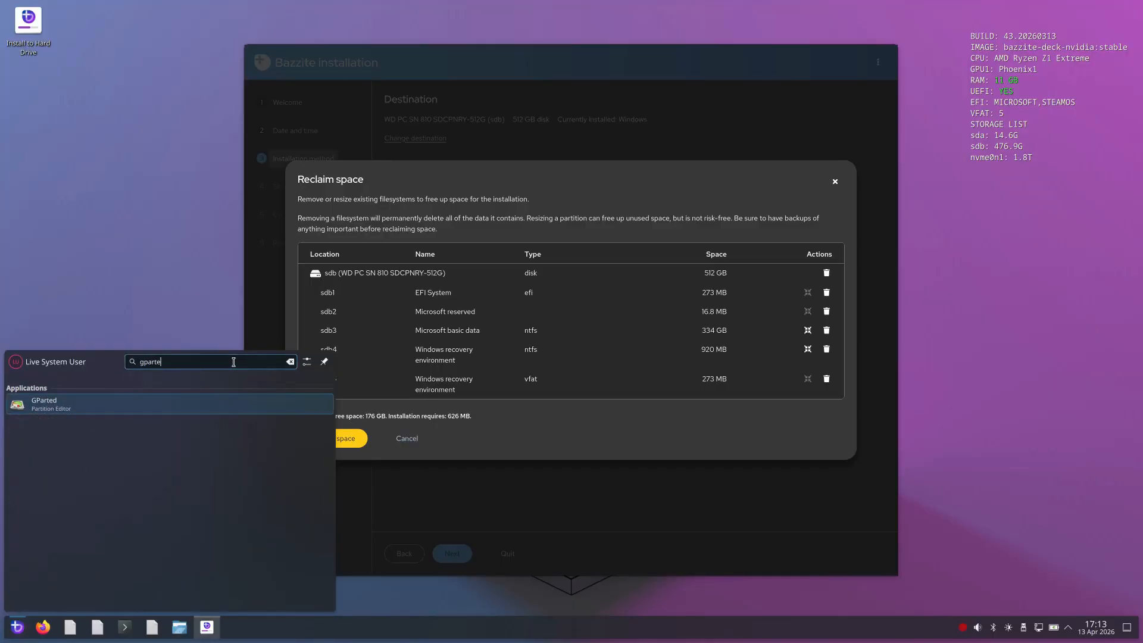
type("d")
left_click(69, 402)
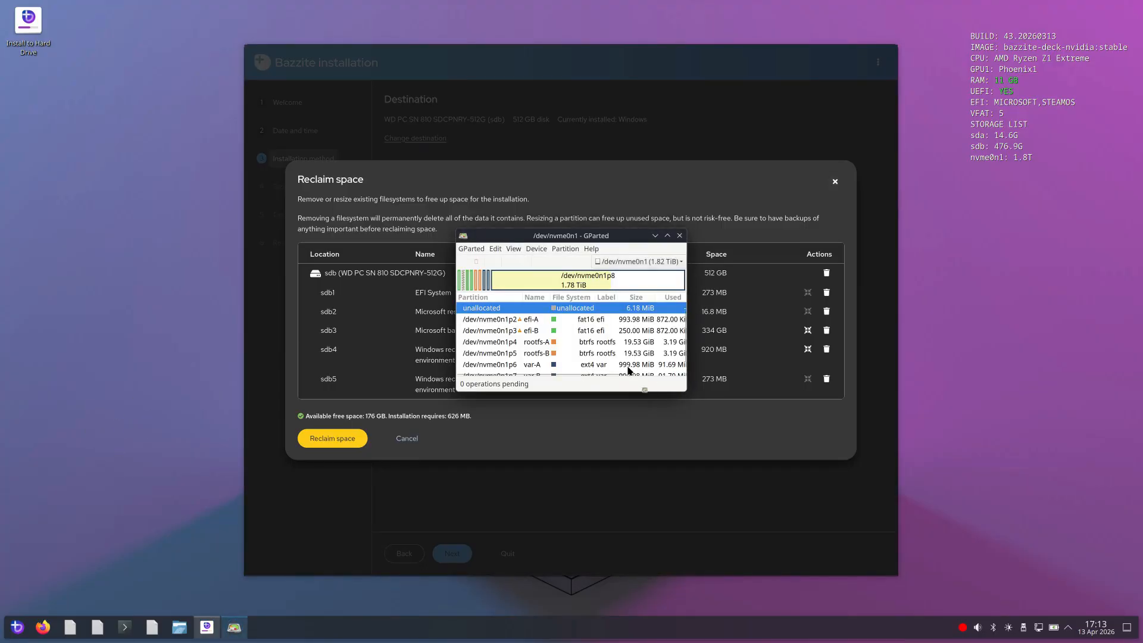
left_click(632, 264)
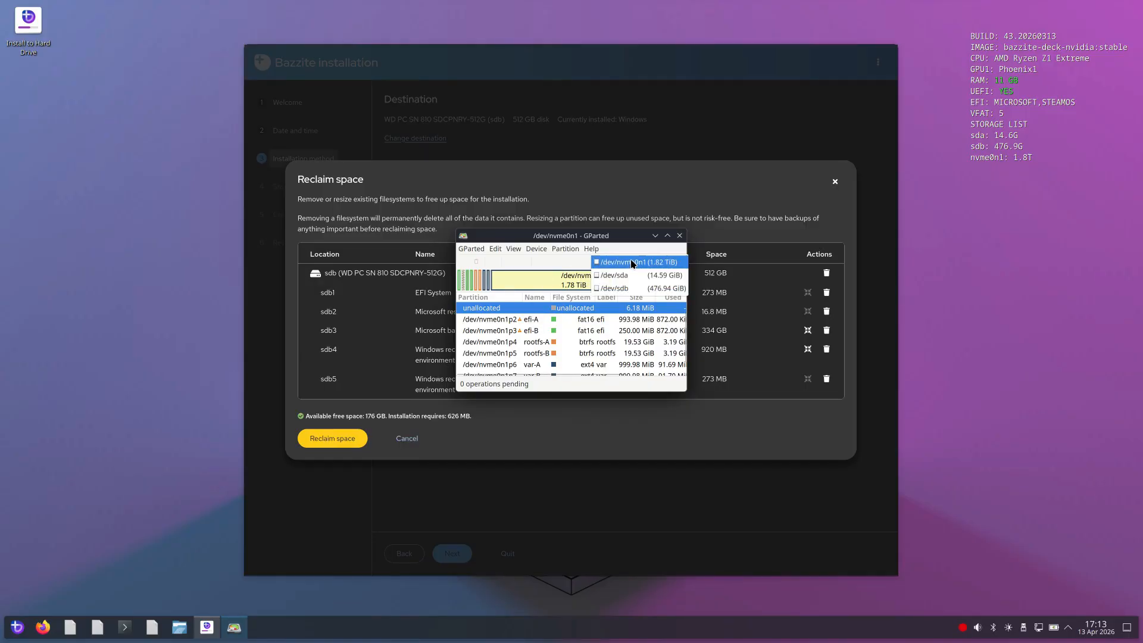
left_click(629, 289)
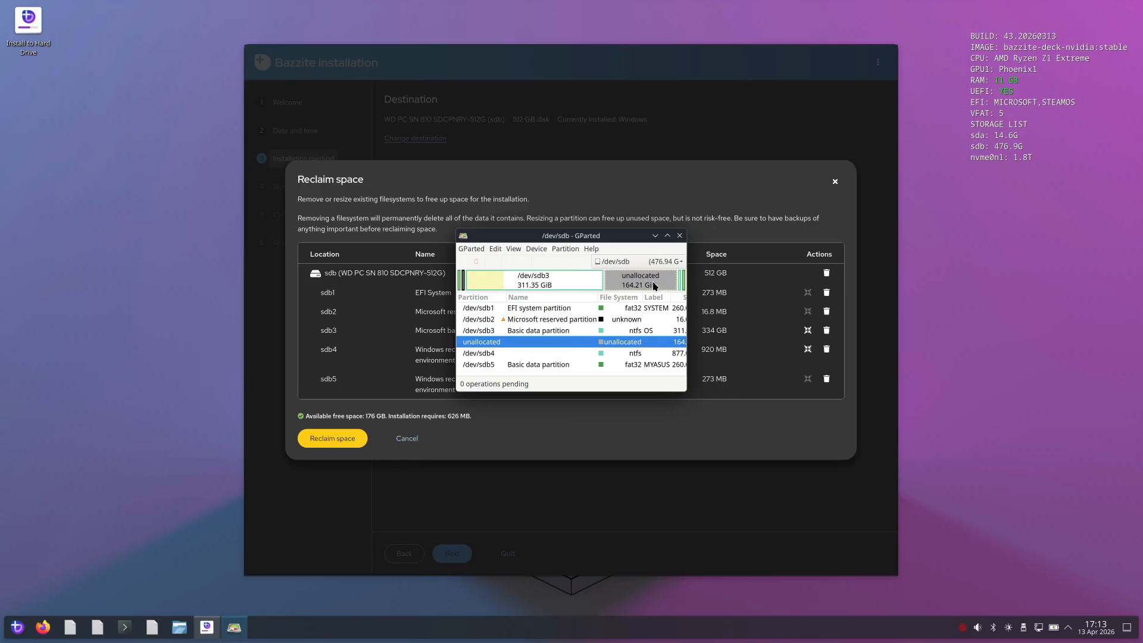
right_click(638, 282)
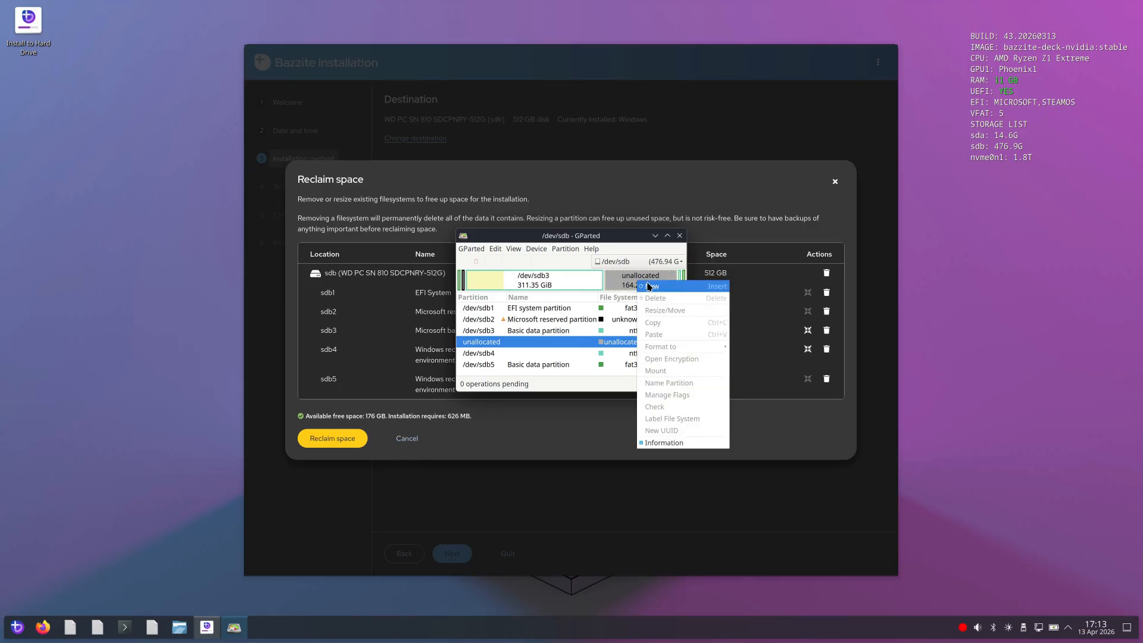
left_click(649, 287)
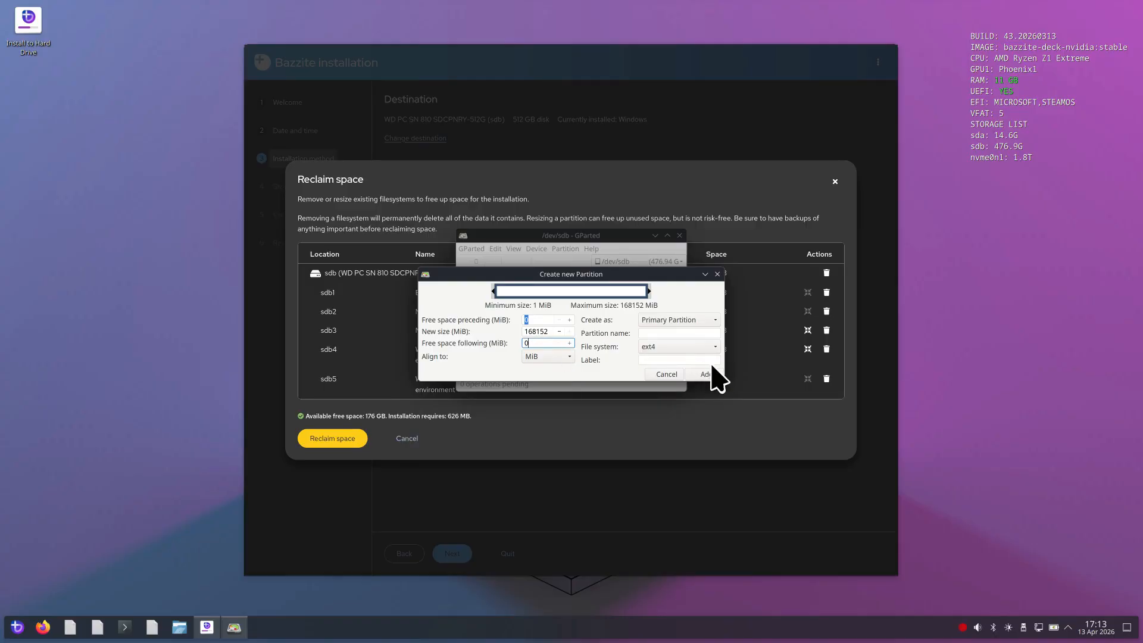
left_click(668, 374)
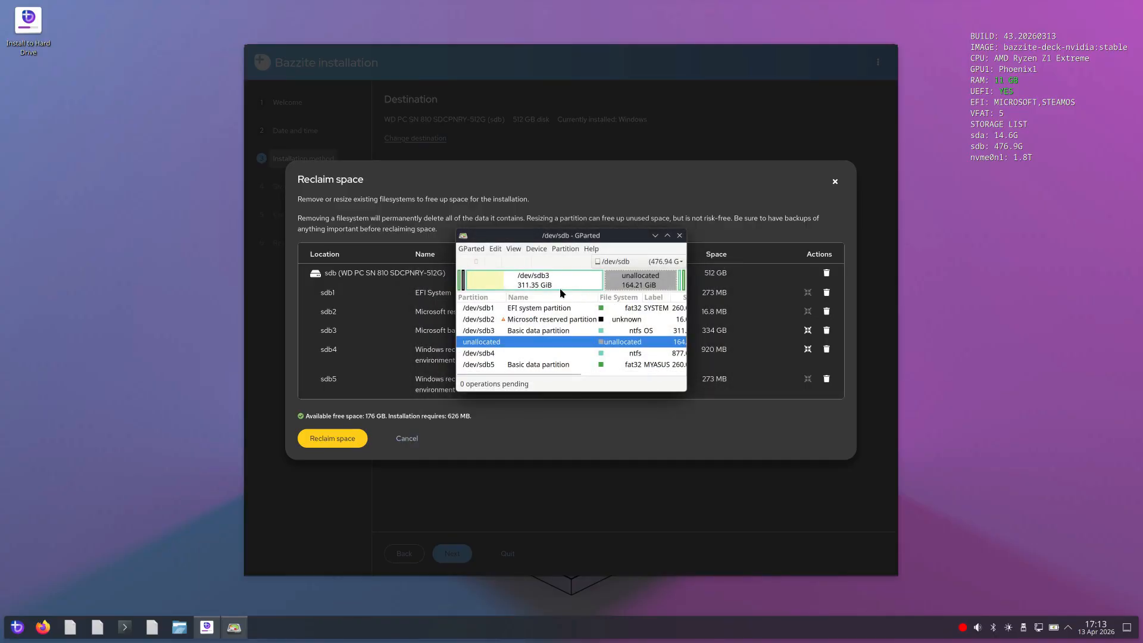
View the information about the unallocated space on /dev/sdb and close the information window
right_click(629, 283)
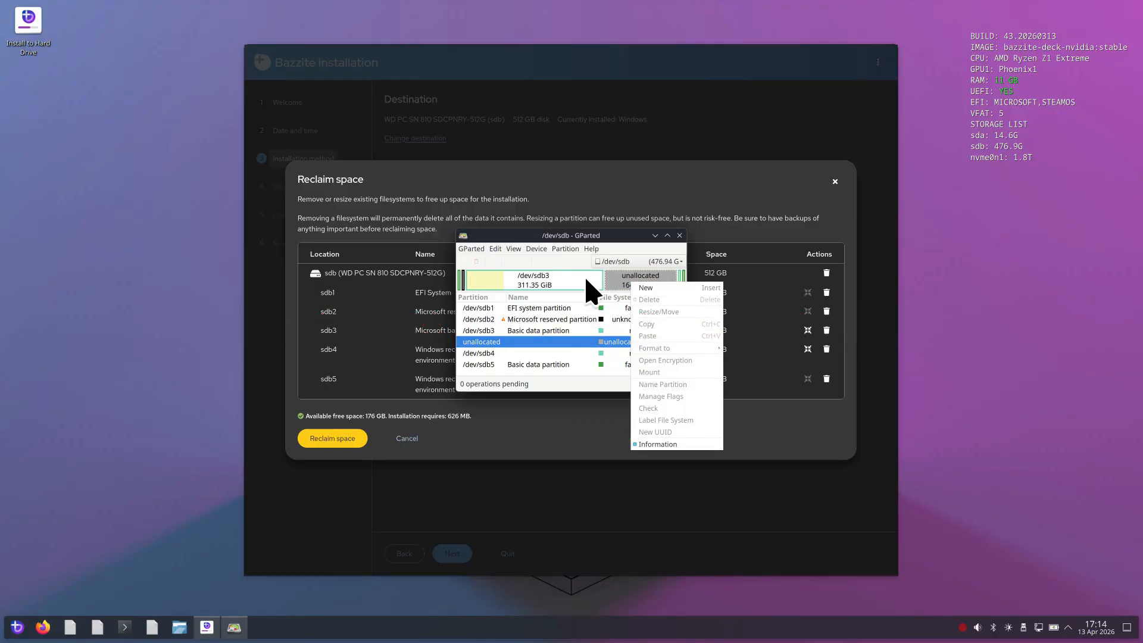
left_click(737, 488)
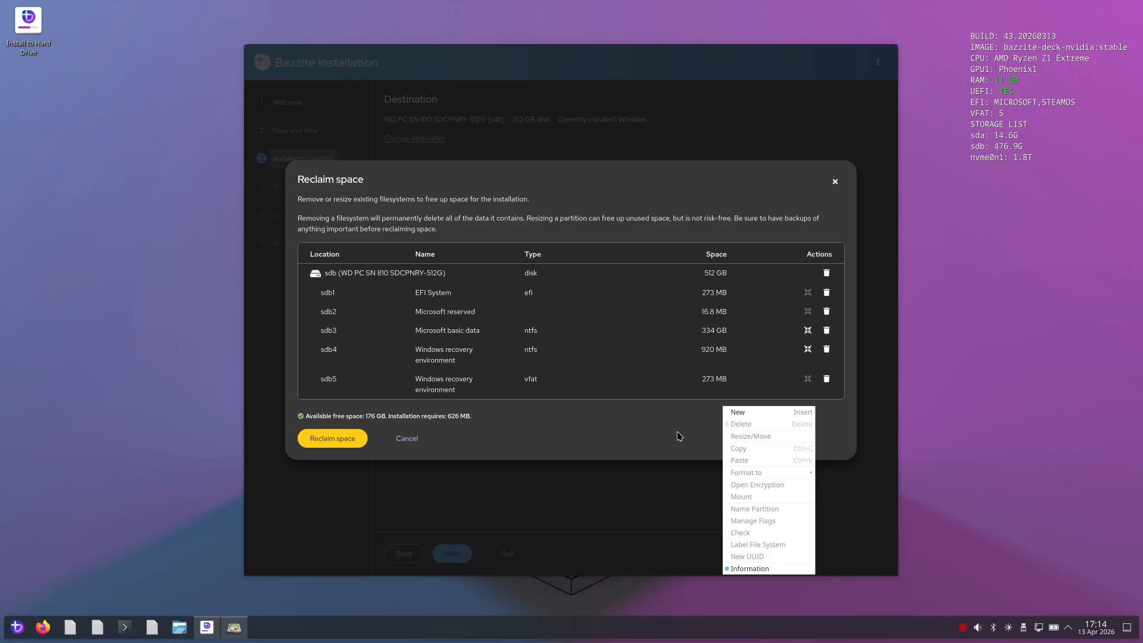
left_click(751, 568)
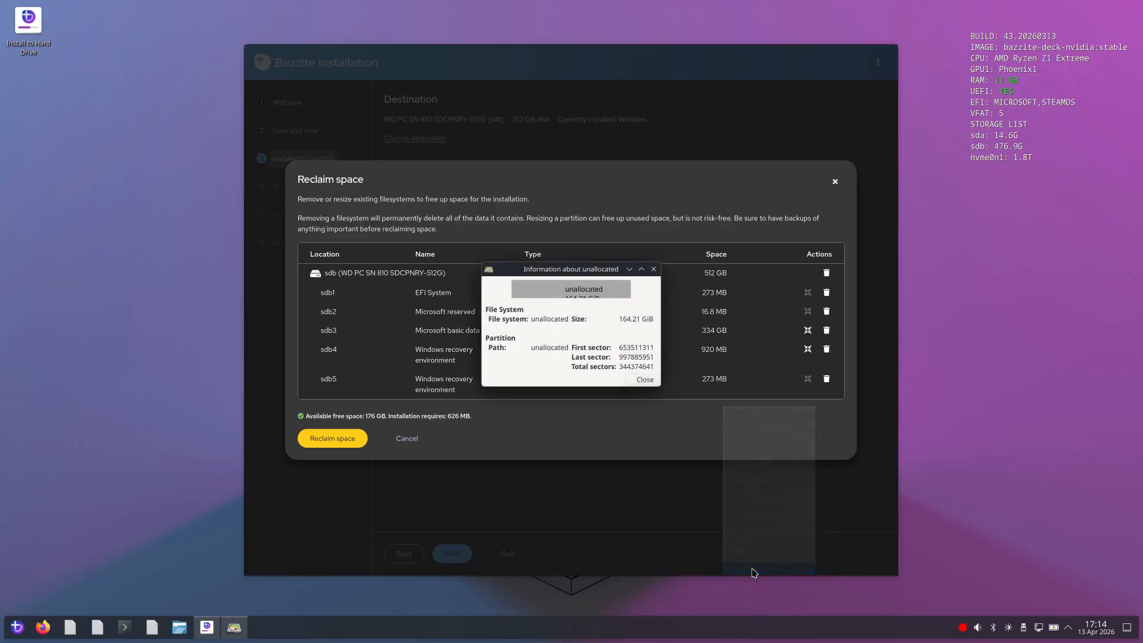
left_click(643, 379)
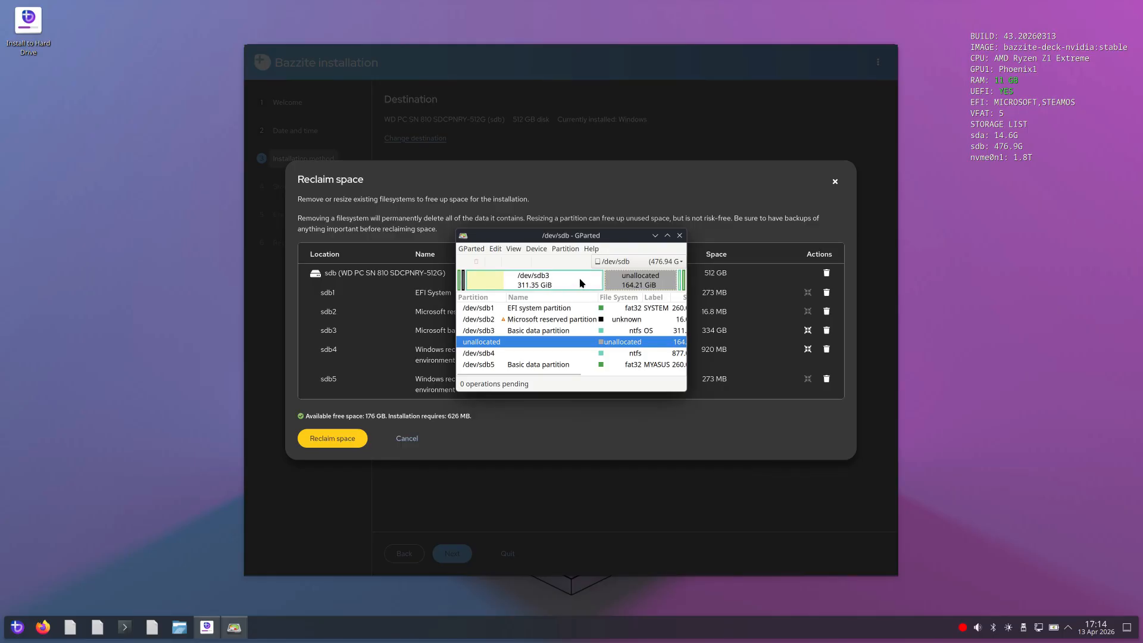
Look over the actions available for the /dev/sdb3 partition and close GParted without changing anything
right_click(553, 273)
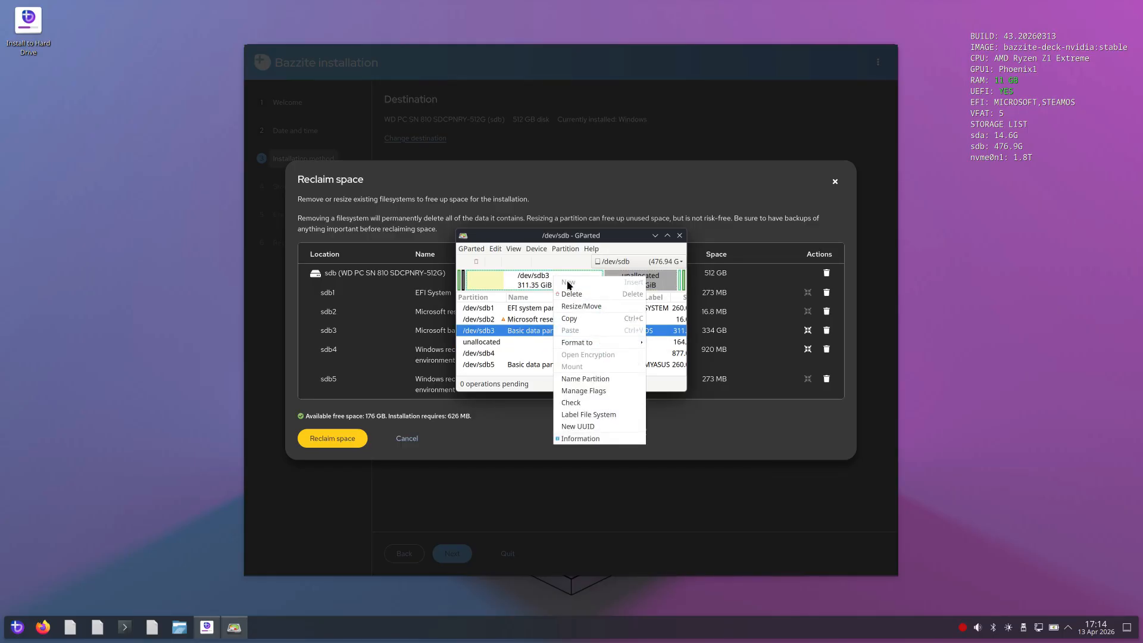
left_click(662, 275)
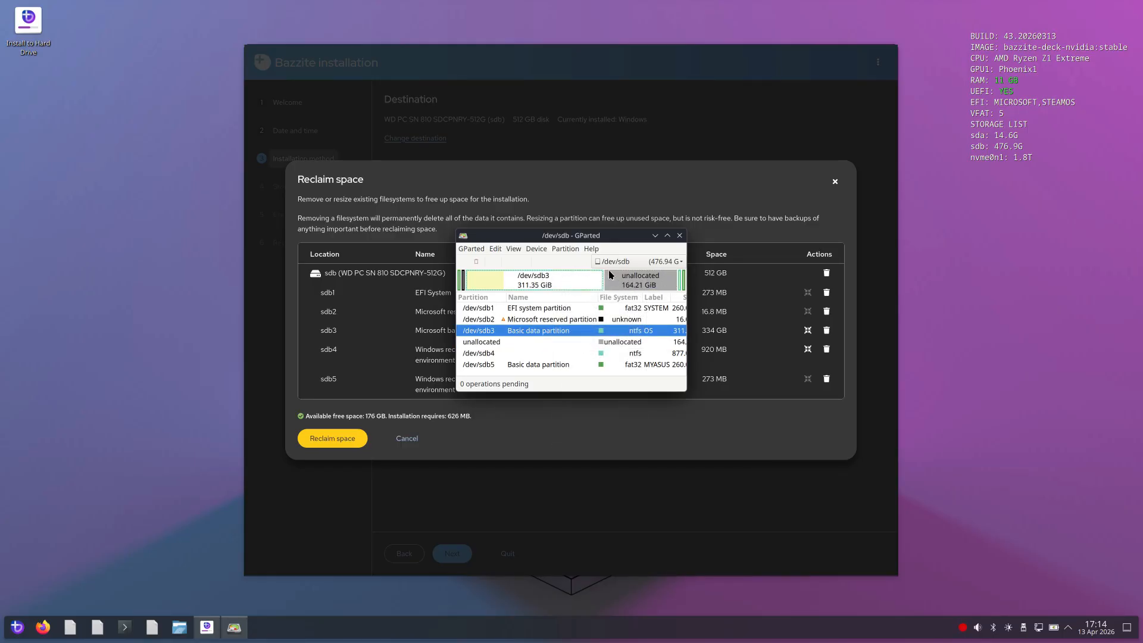
left_click(680, 236)
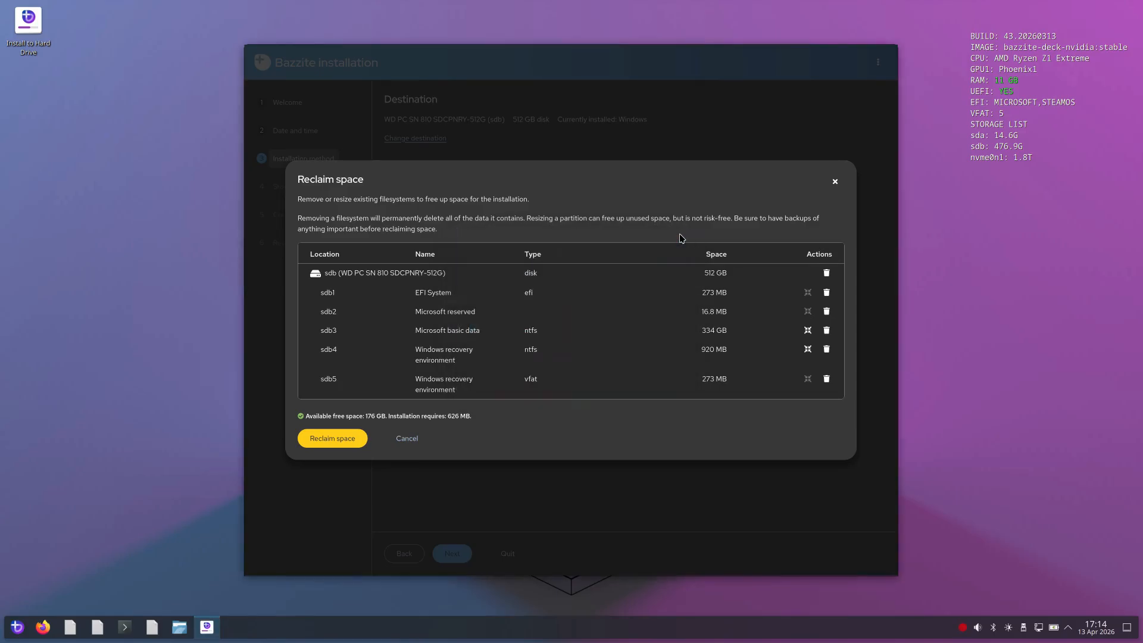
Confirm the space reclaim without removing or resizing any partition, and continue with data encryption left off
left_click(331, 444)
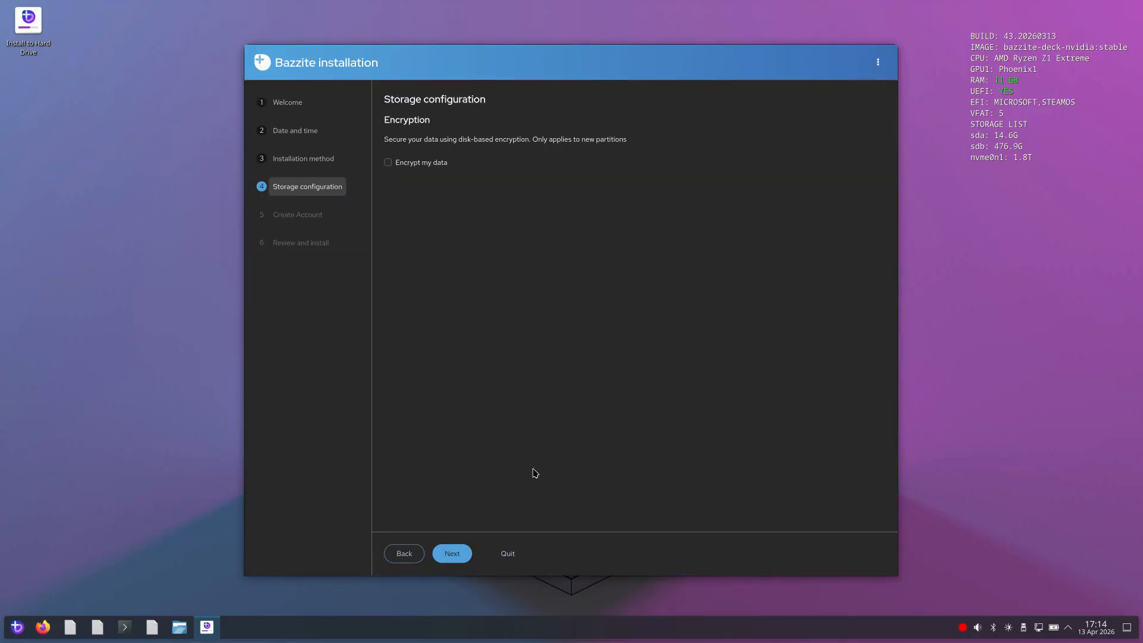
left_click(461, 552)
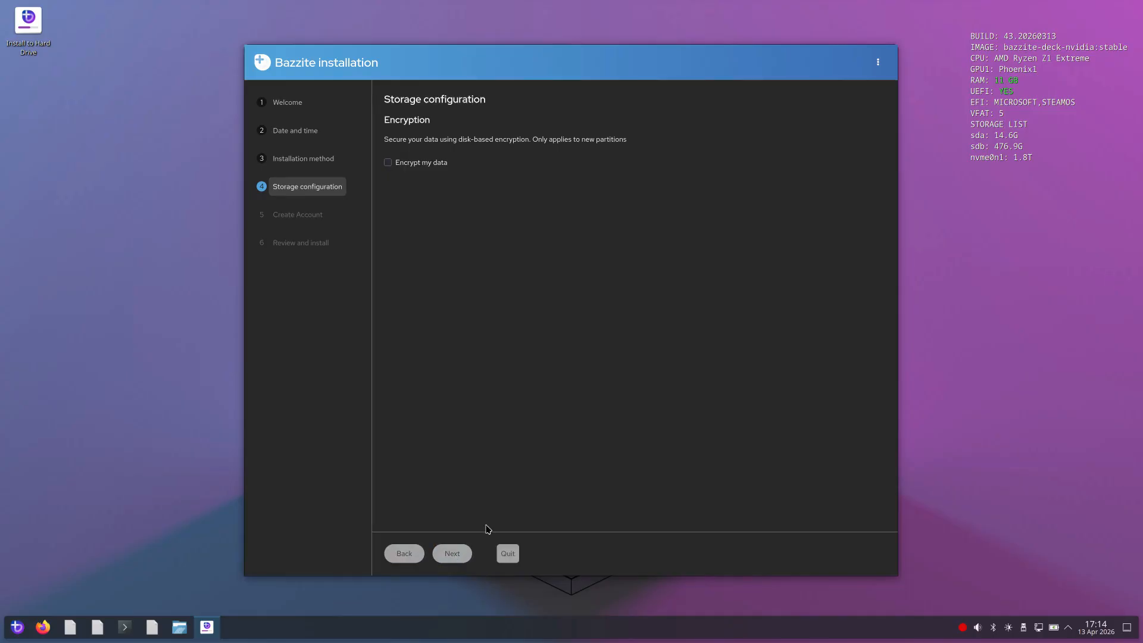
Set both the full name and the user name of the local account to deck
left_click(550, 159)
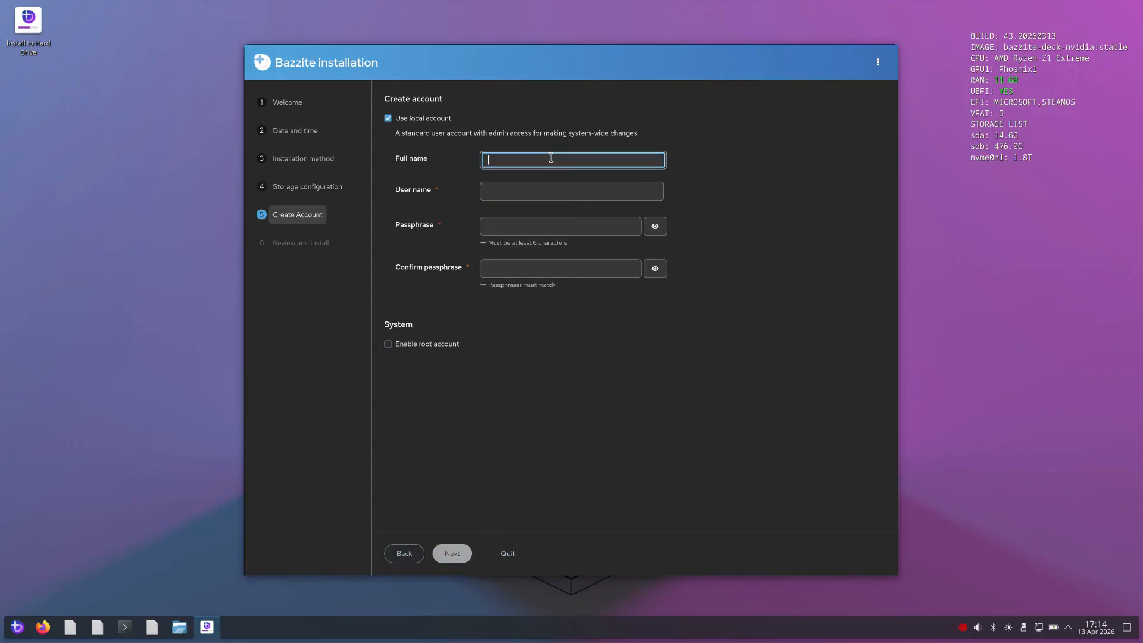
type("deck")
key("Tab")
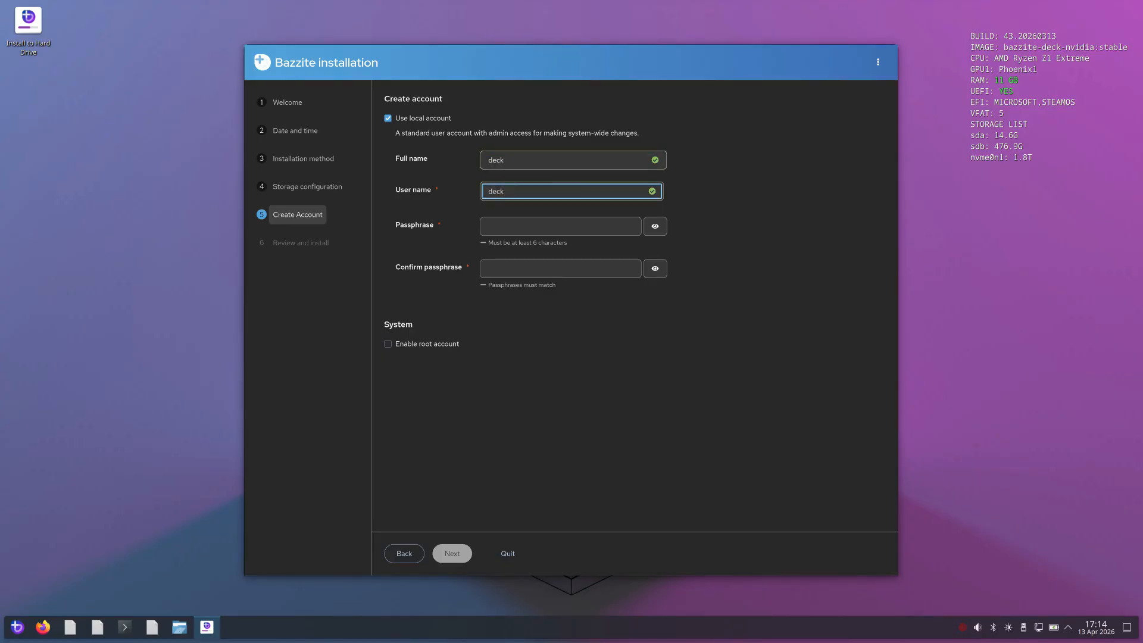
key("Tab")
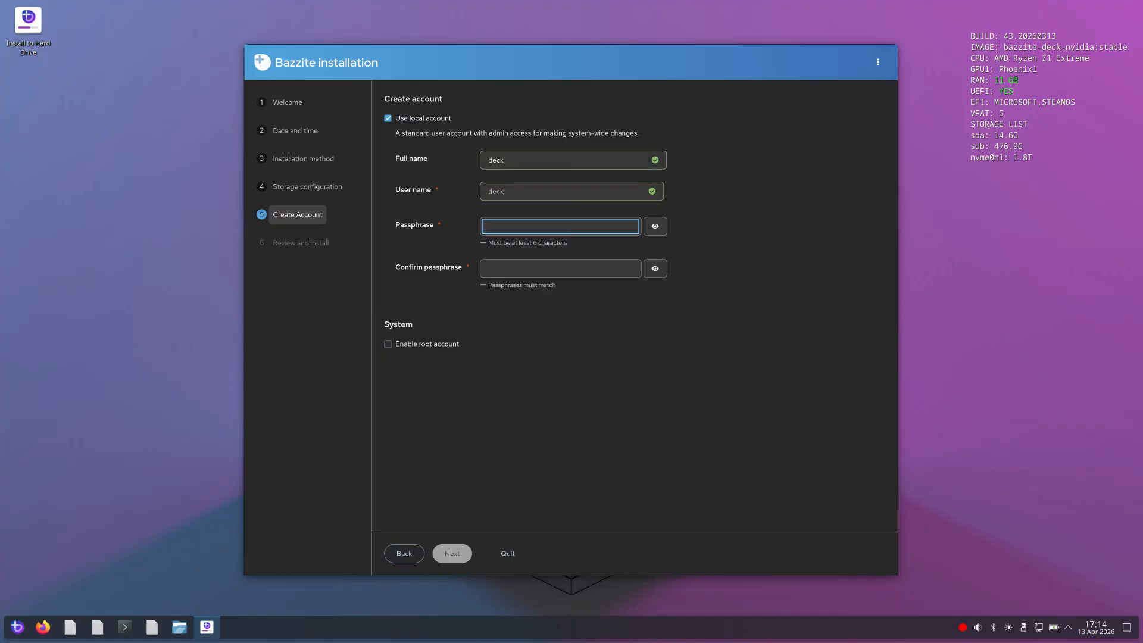
type("de")
type("•••")
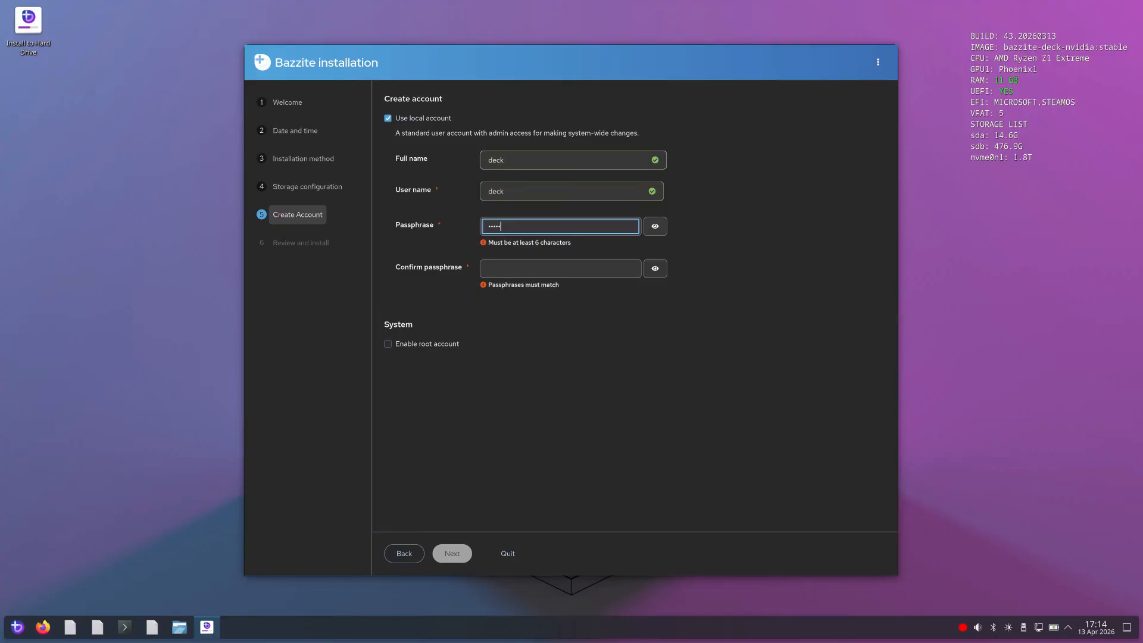
key("BackSpace")
key("BackSpace")
key("BackSpace")
key("BackSpace")
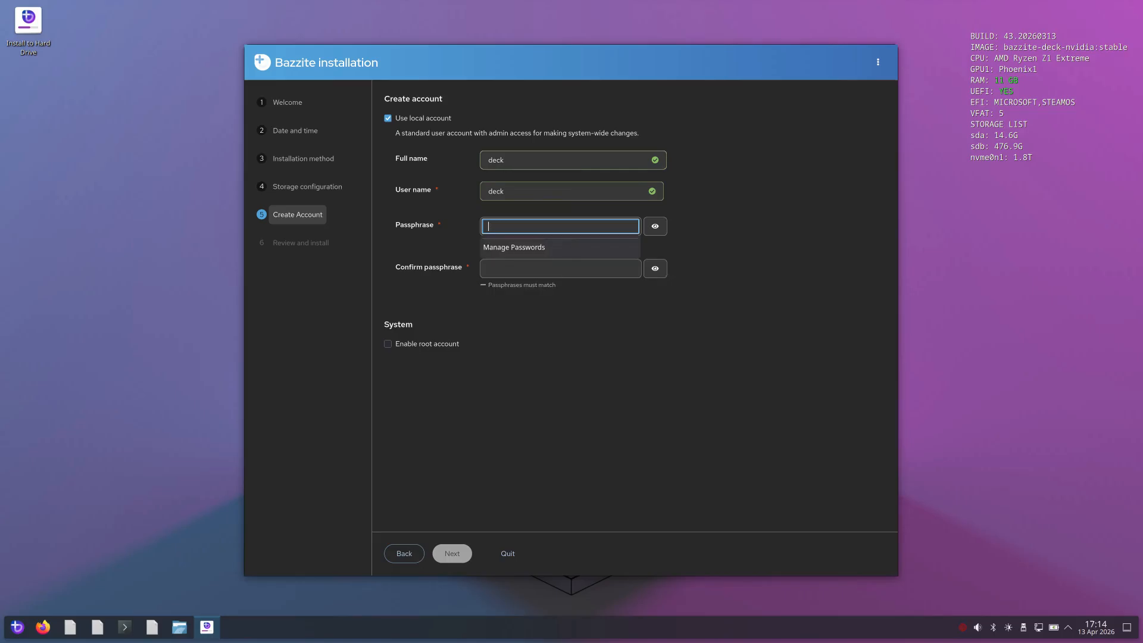
Enter the passphrase for the deck account and repeat it in the confirmation field
type("•••••••")
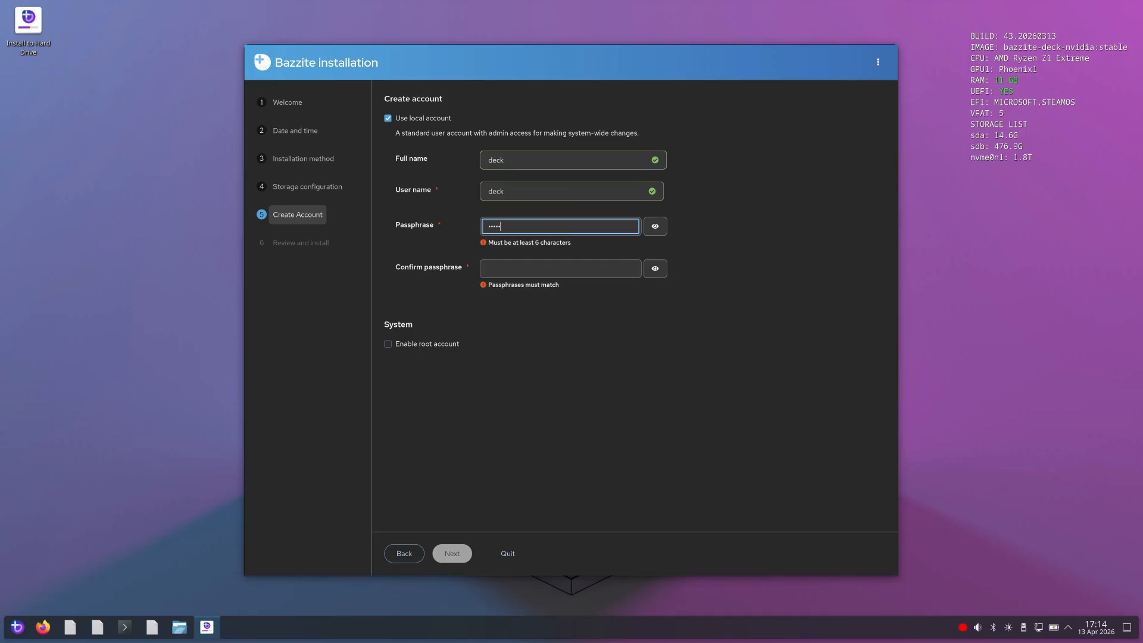
type("••••")
key("Tab")
key("Tab")
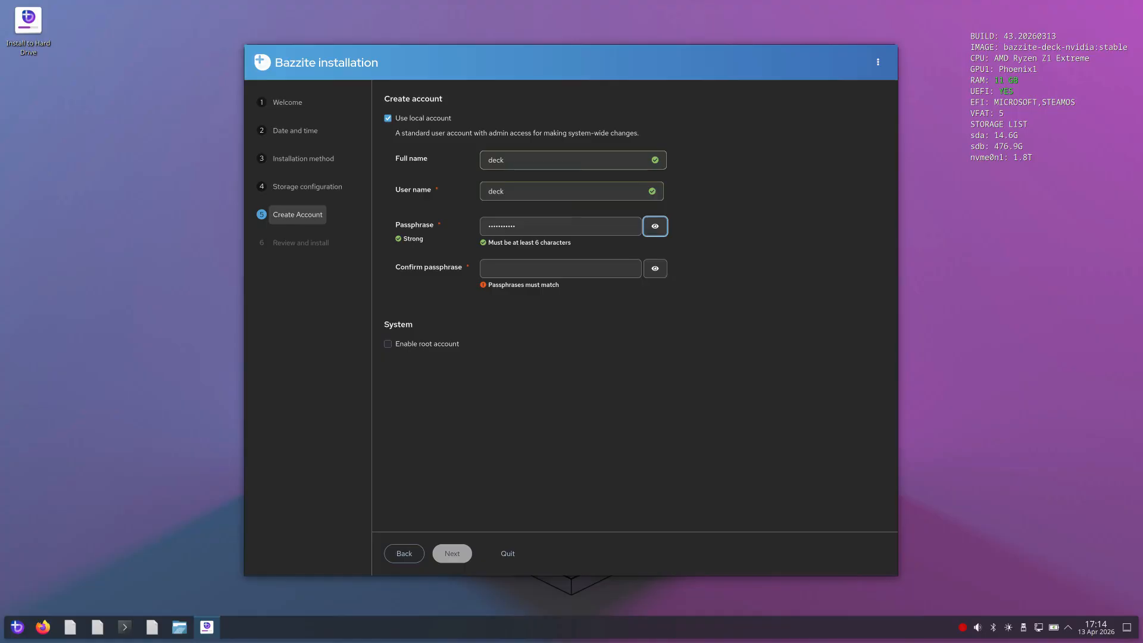
type("•••••")
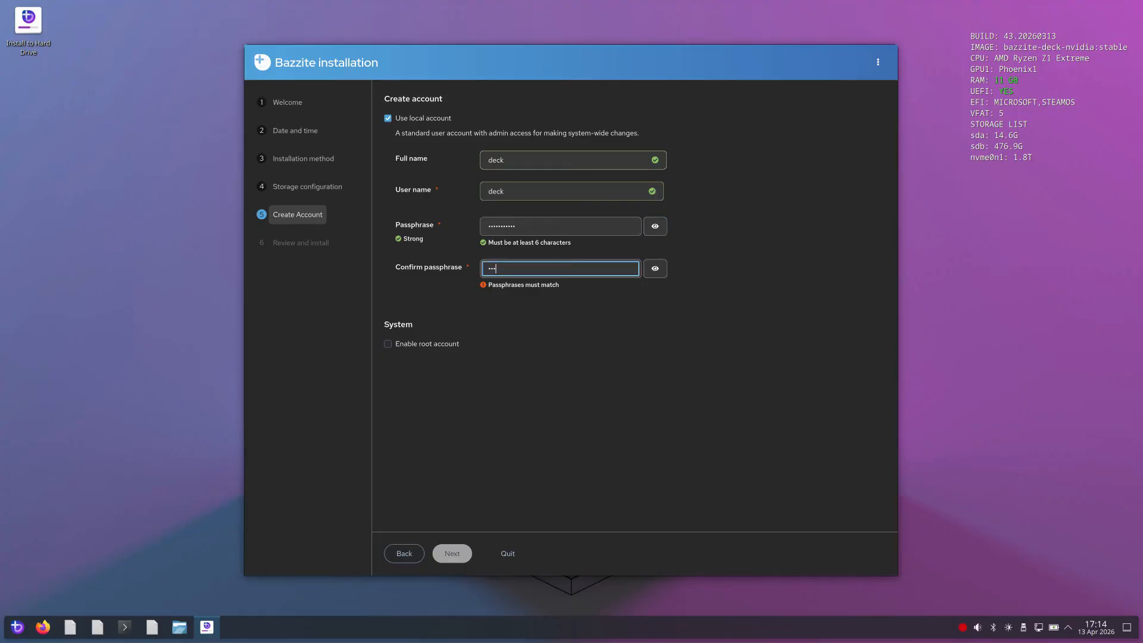
type("••••••")
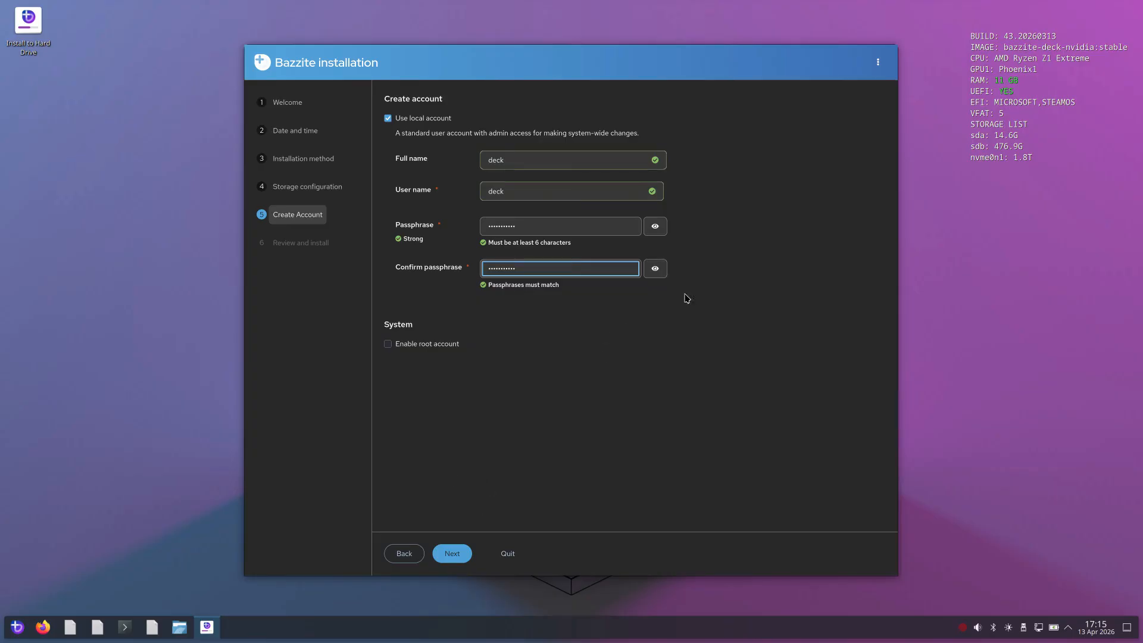
Accept the account details without enabling the root account and start installing Bazzite on the disk shared with Windows
left_click(453, 557)
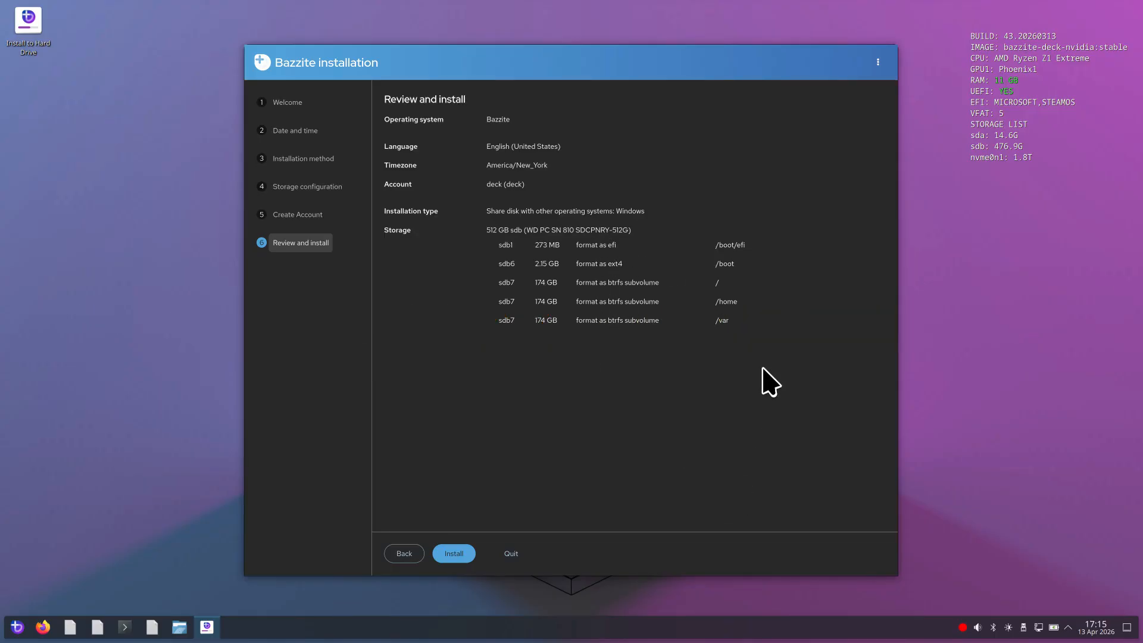
left_click(453, 556)
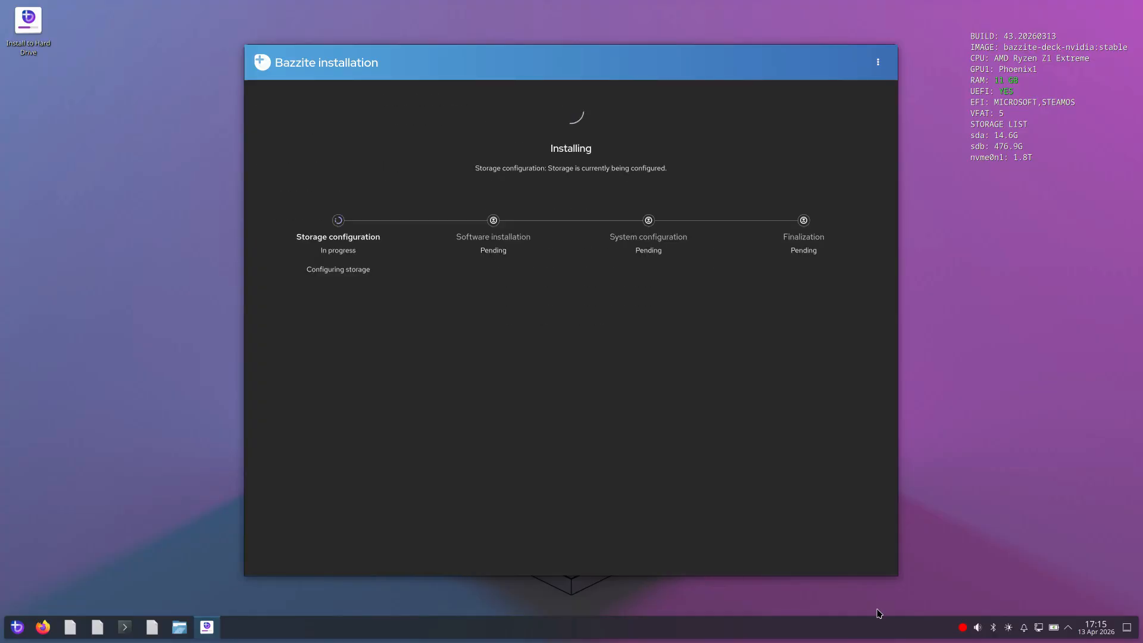
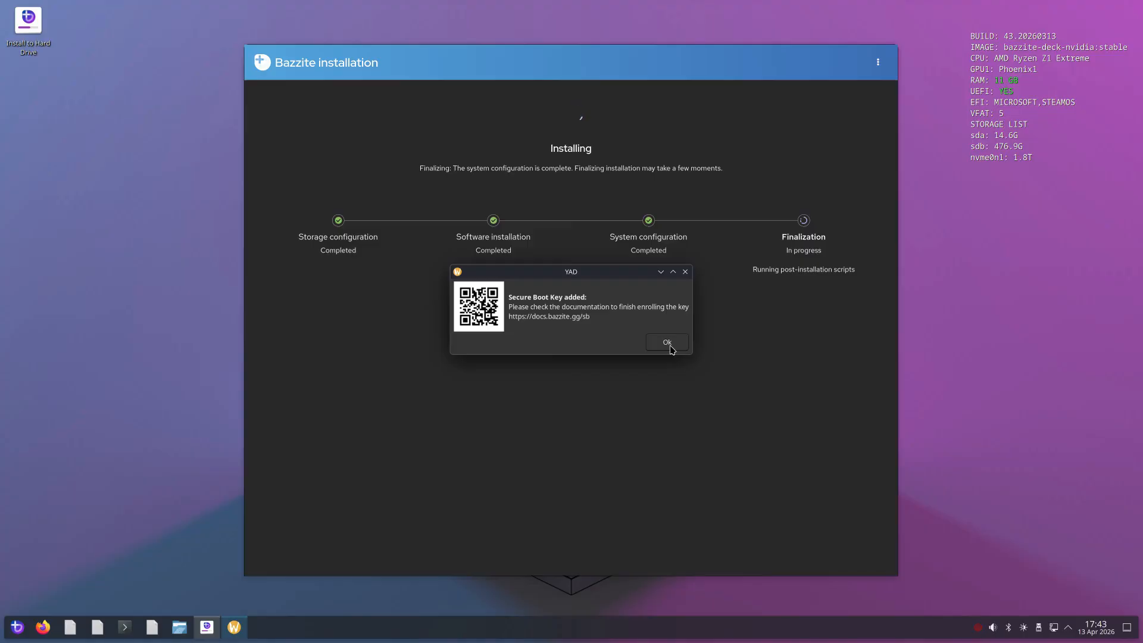
Dismiss the Secure Boot key notice and exit the completed Bazzite installation to the live desktop
left_click(667, 343)
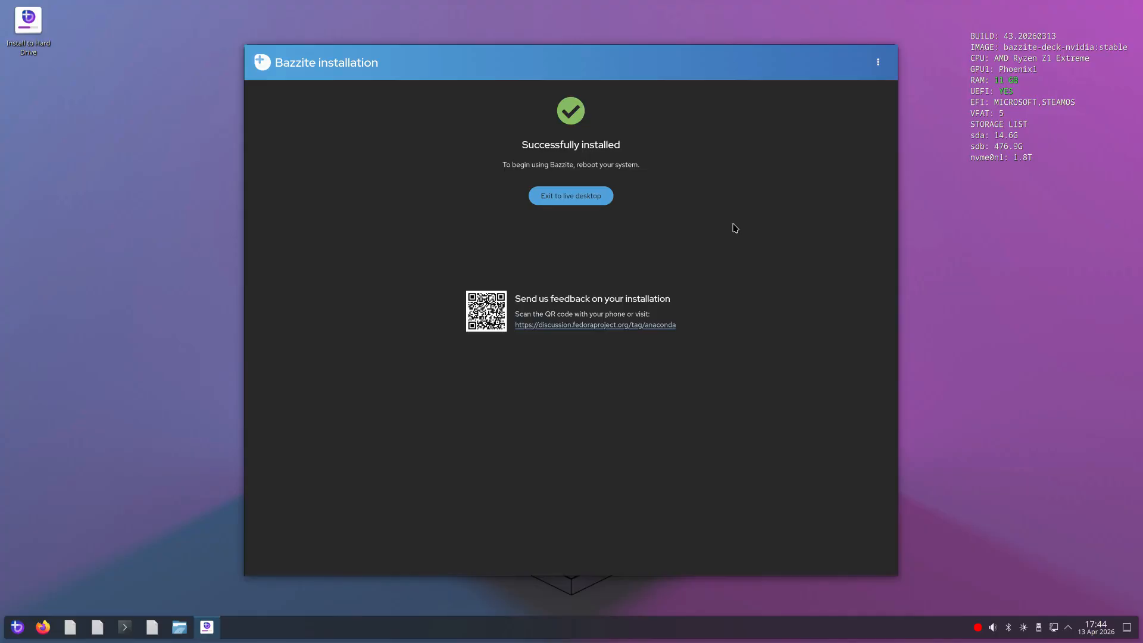
left_click(566, 203)
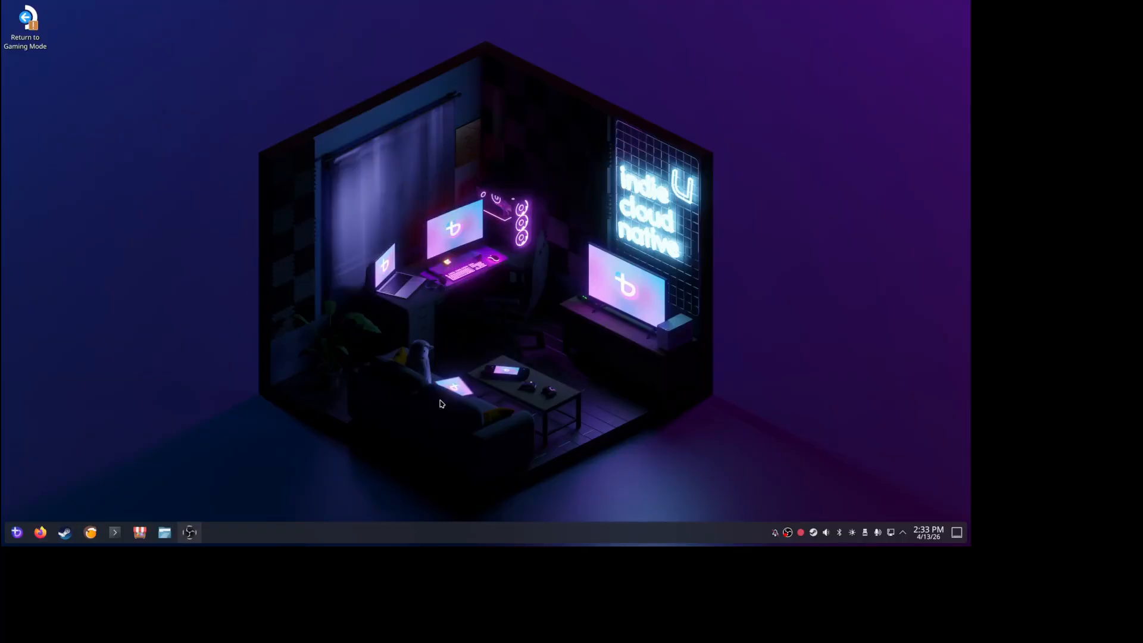
Open Steam on the installed Bazzite desktop, view the game library, and close the Steam window
left_click(18, 537)
left_click(17, 538)
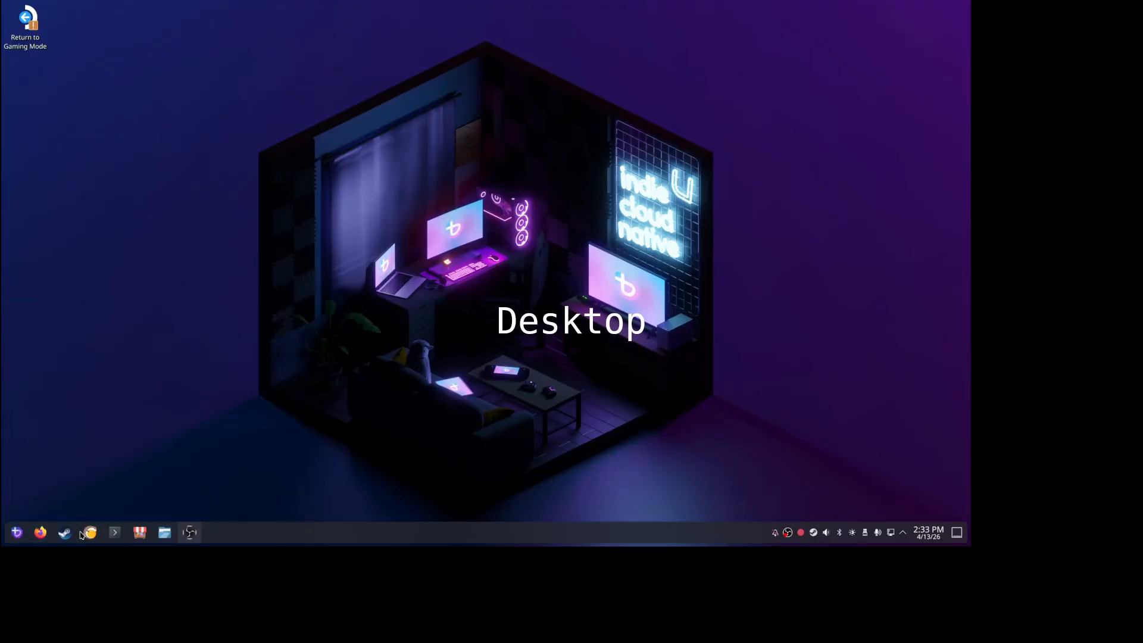
left_click(64, 533)
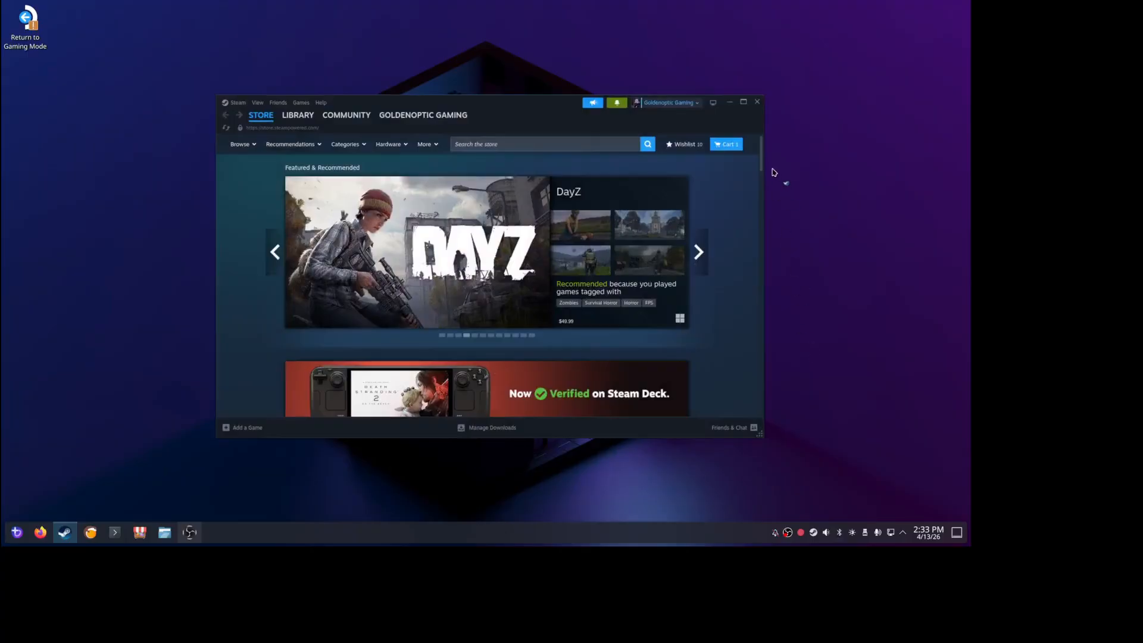
left_click(300, 127)
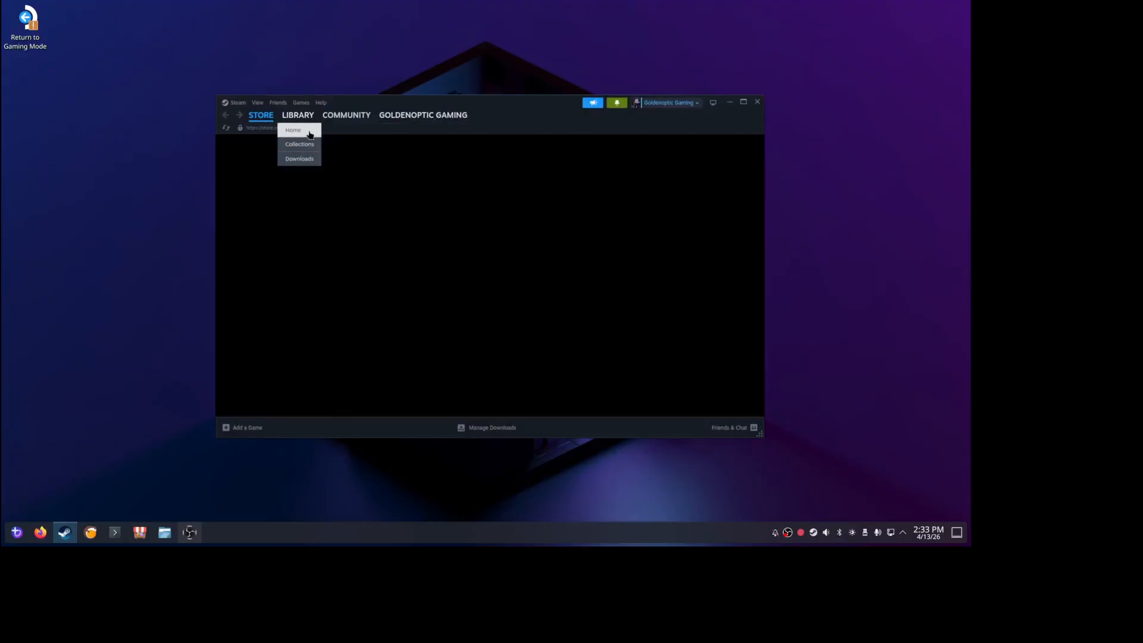
left_click(758, 101)
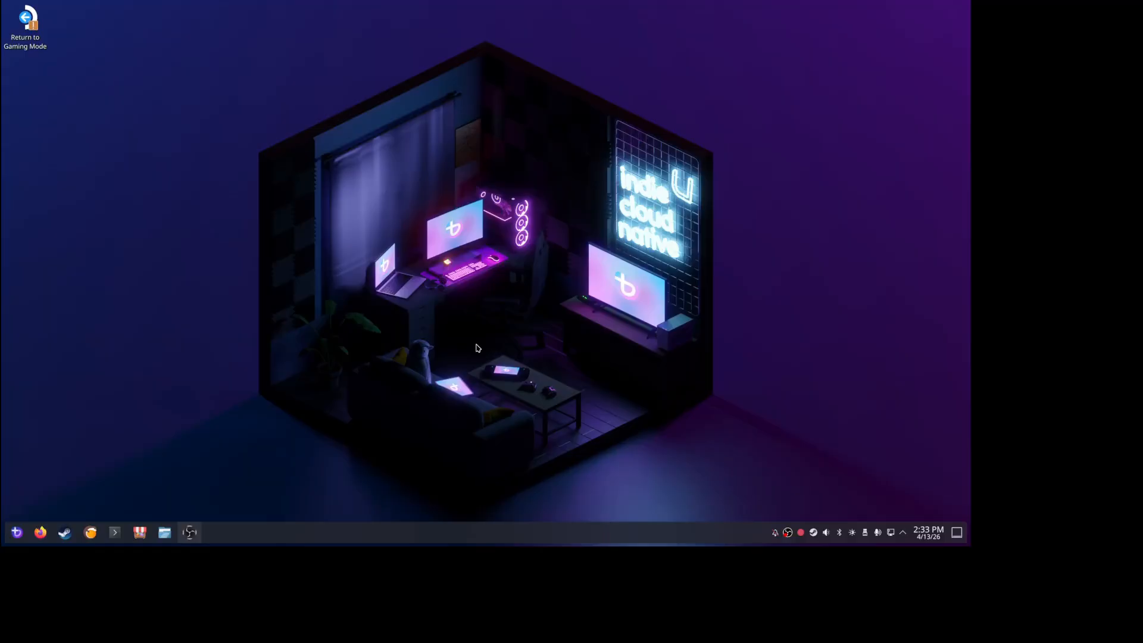
Open a terminal and try to update the system with sudo yum update, entering the deck account's password
key("ctrl+alt+t")
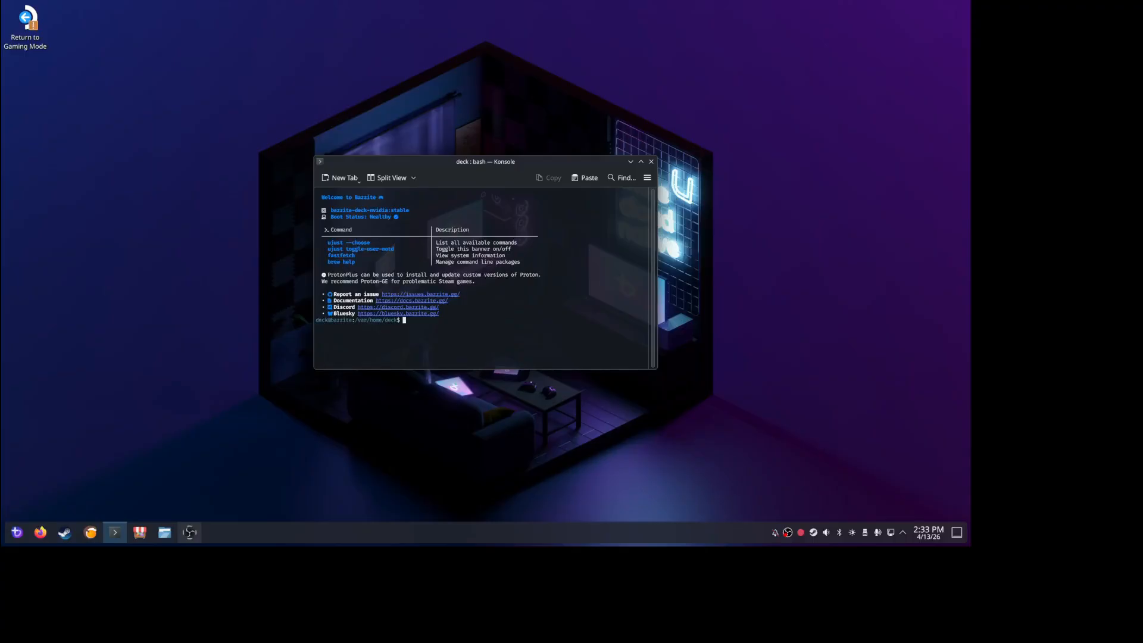
type("sudo")
type("yu")
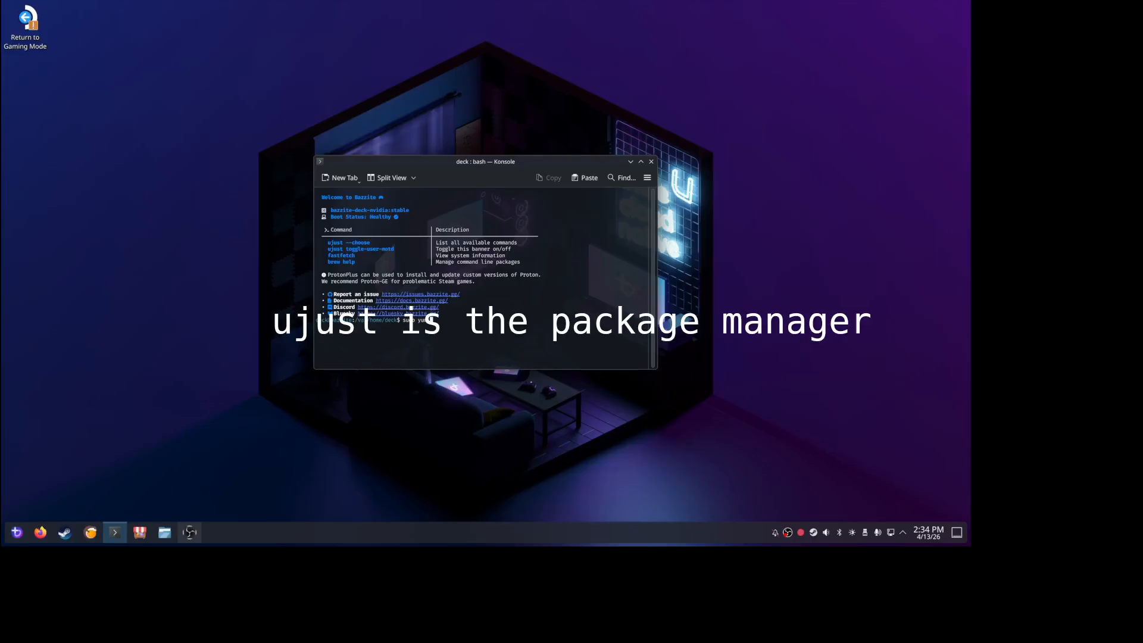
type("m updat")
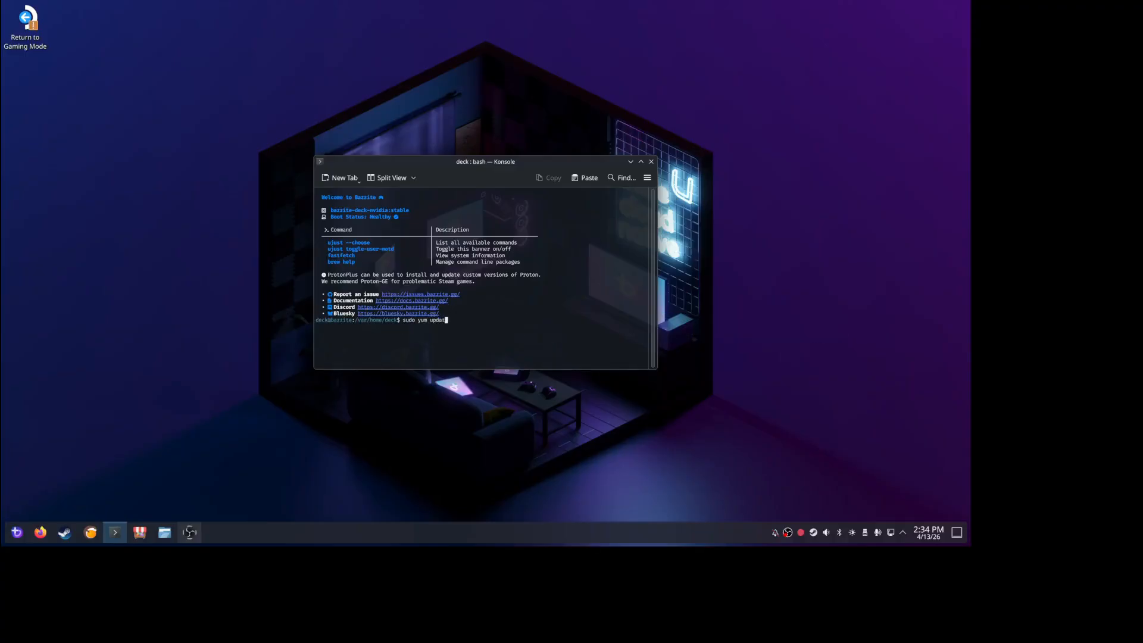
type("e")
key("Return")
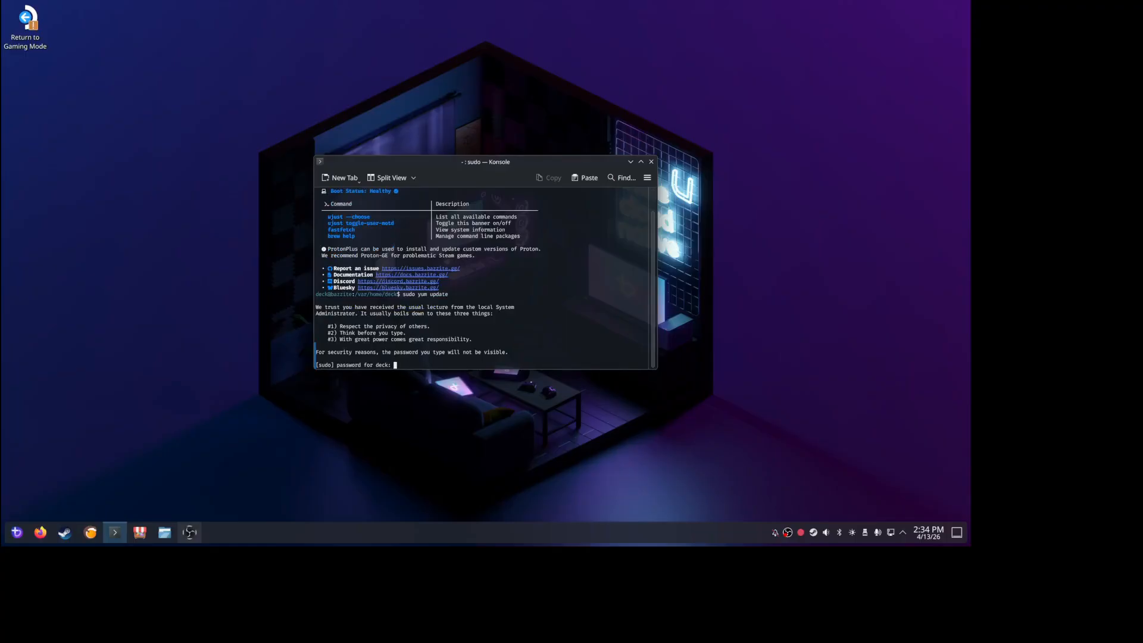
key("Return")
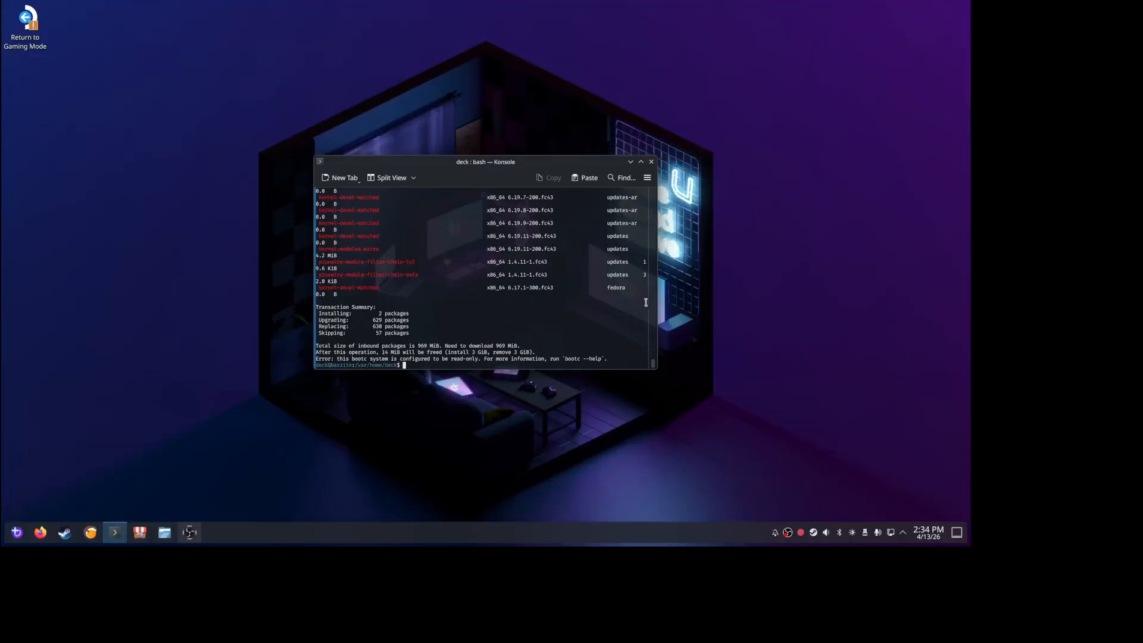
Run ujust --choose in the terminal to open the list of available recipes
left_click_drag(653, 363, 657, 388)
type("ujust --")
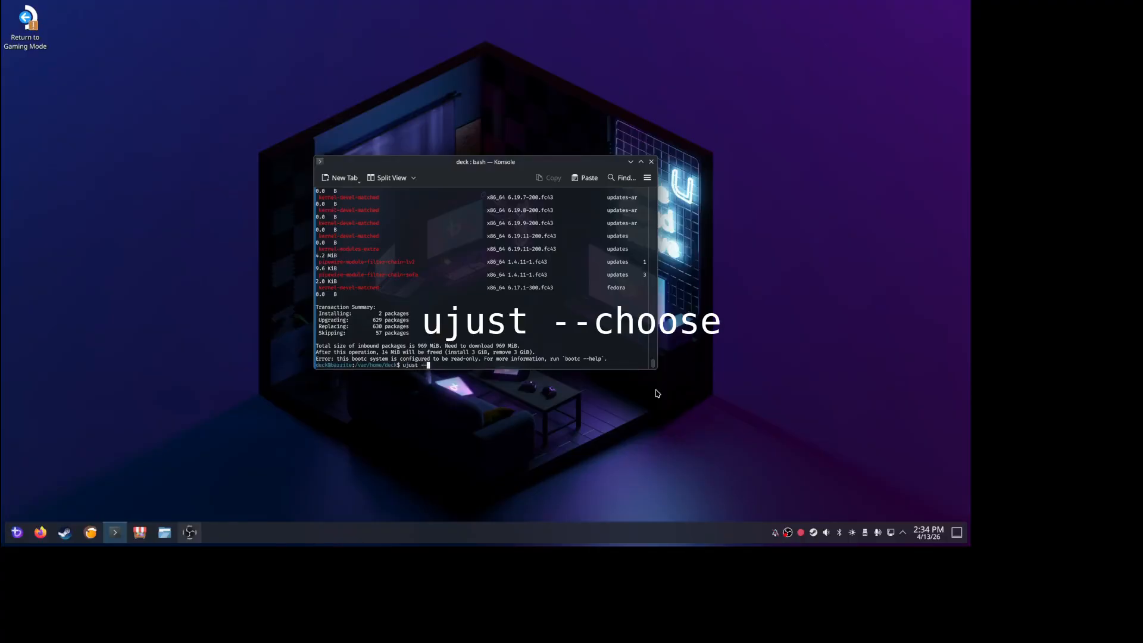
type("shoose")
key("BackSpace")
key("BackSpace")
key("BackSpace")
key("BackSpace")
key("BackSpace")
key("BackSpace")
type("choose")
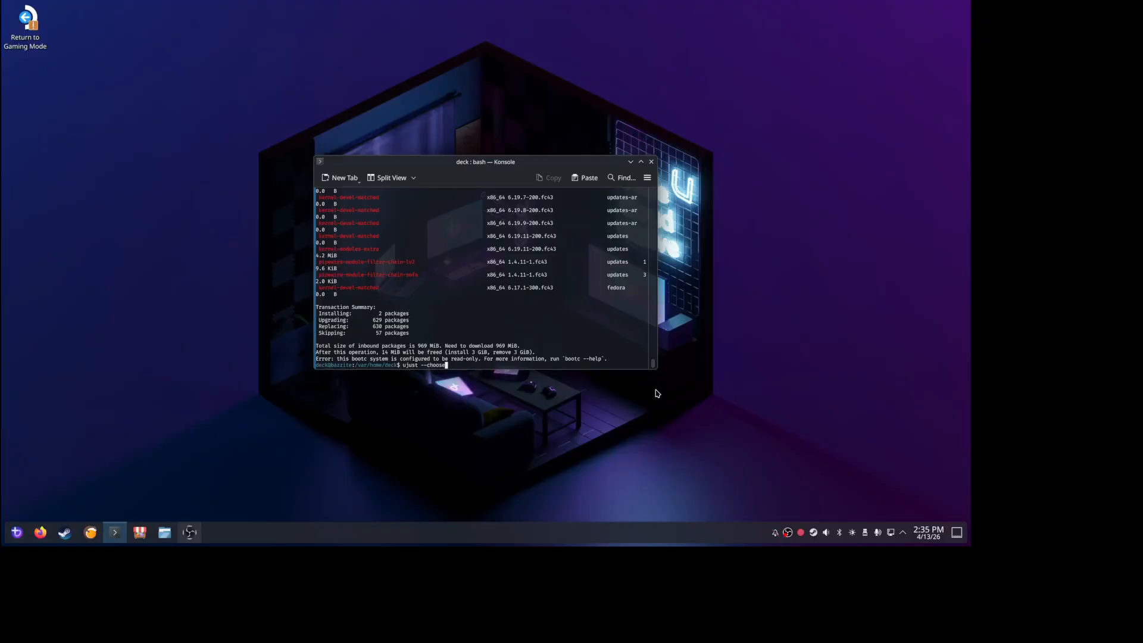
key("Return")
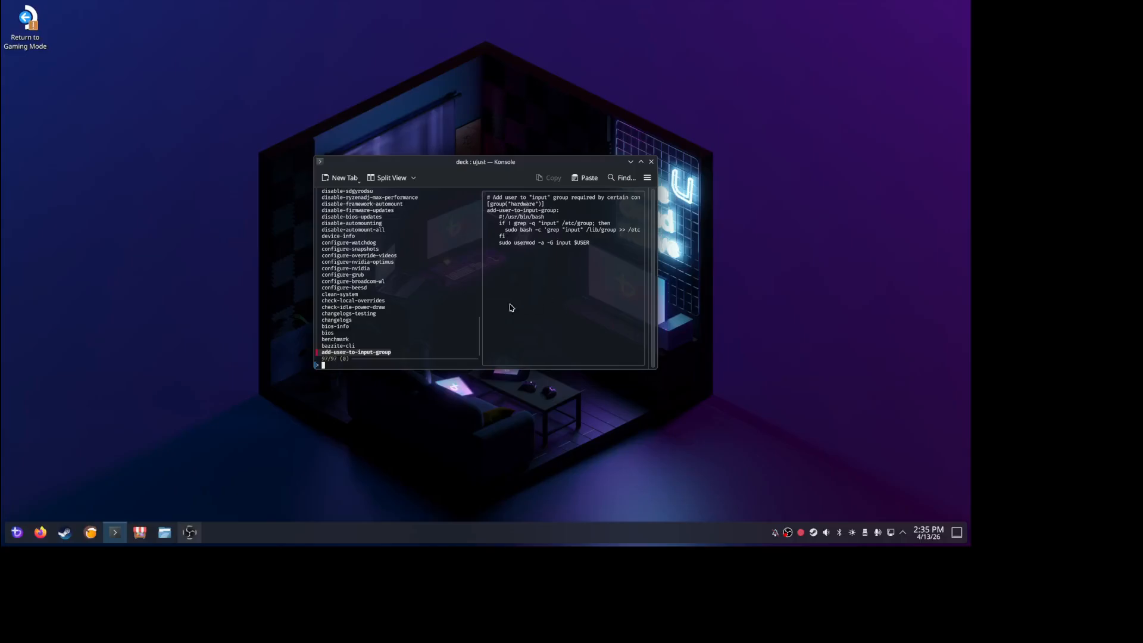
Run the configure-grub recipe to check the GRUB menu visibility setting, and exit without changes
left_click_drag(478, 343, 473, 255)
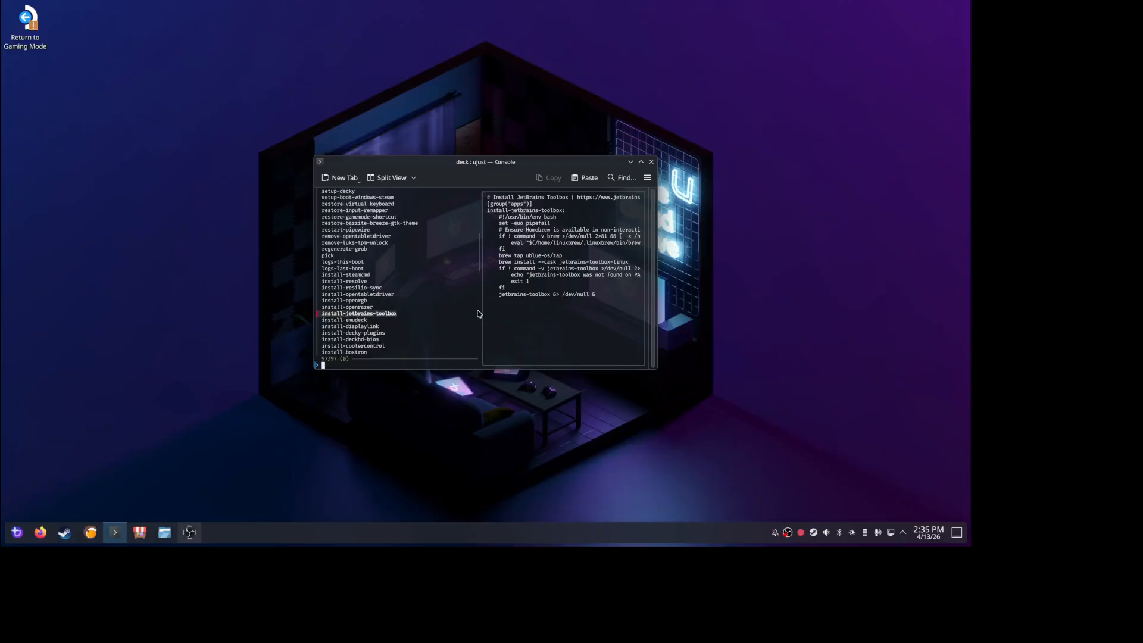
left_click_drag(478, 254, 484, 318)
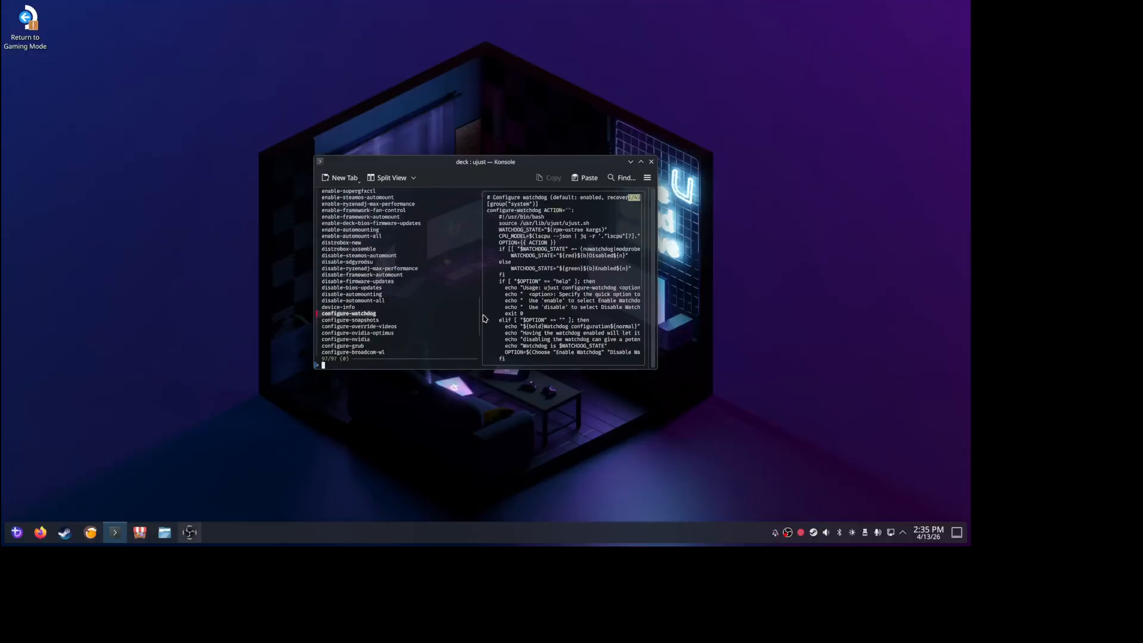
left_click(341, 348)
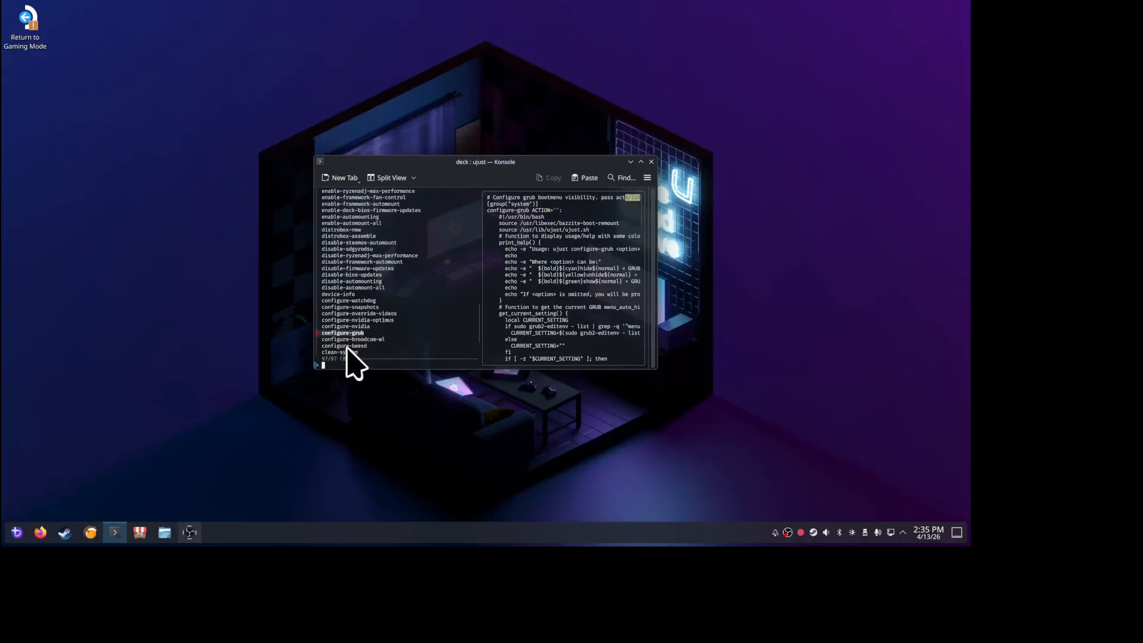
key("Return")
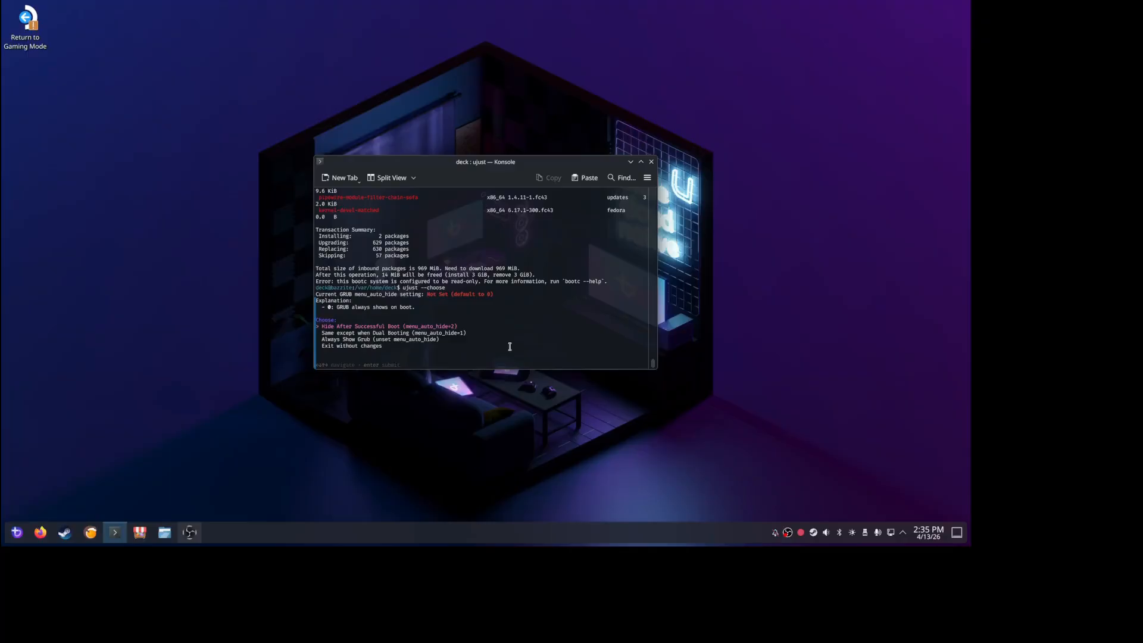
key("Down")
key("Down")
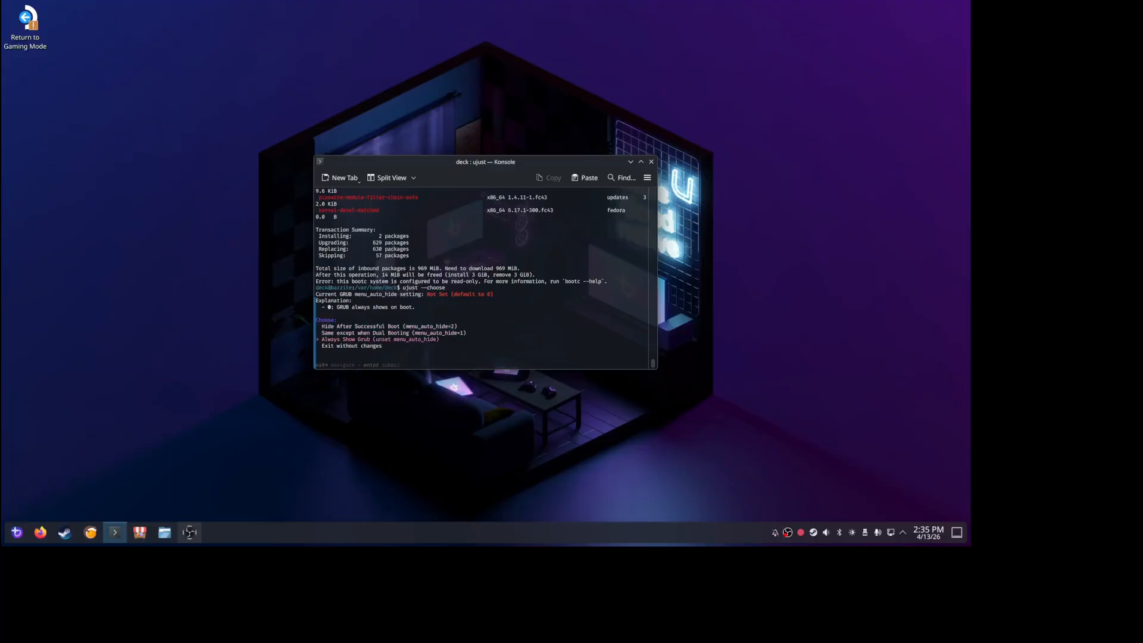
key("Down")
key("Return")
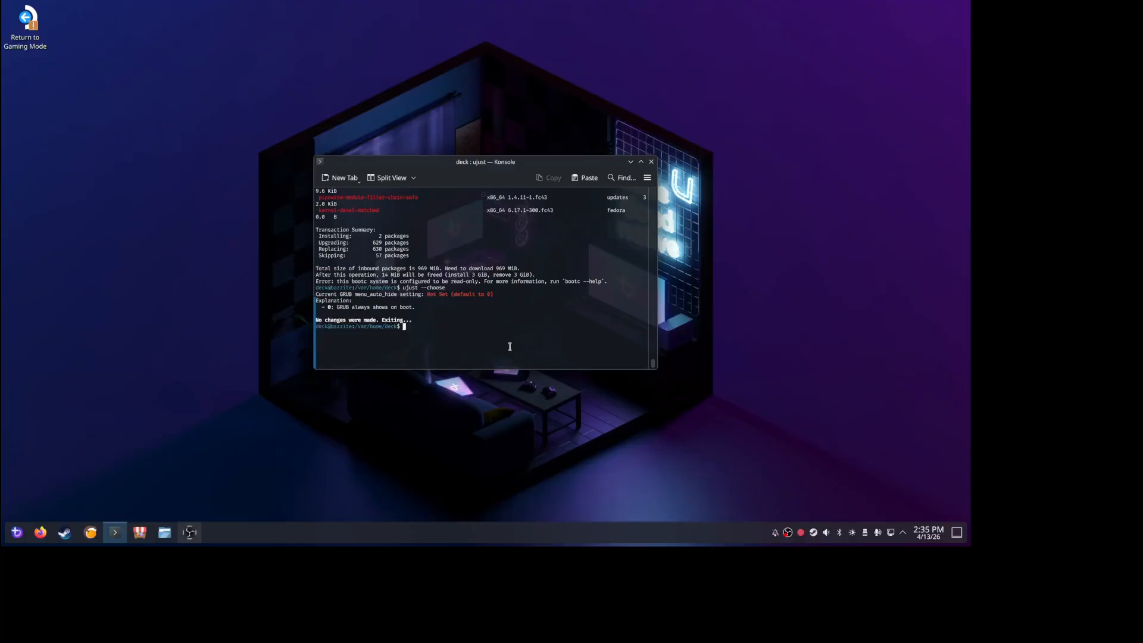
Try to update the GRUB boot menu by running sudo ujust-update-grub
type("sudo ujust-update-grup")
key("BackSpace")
type("b")
key("Return")
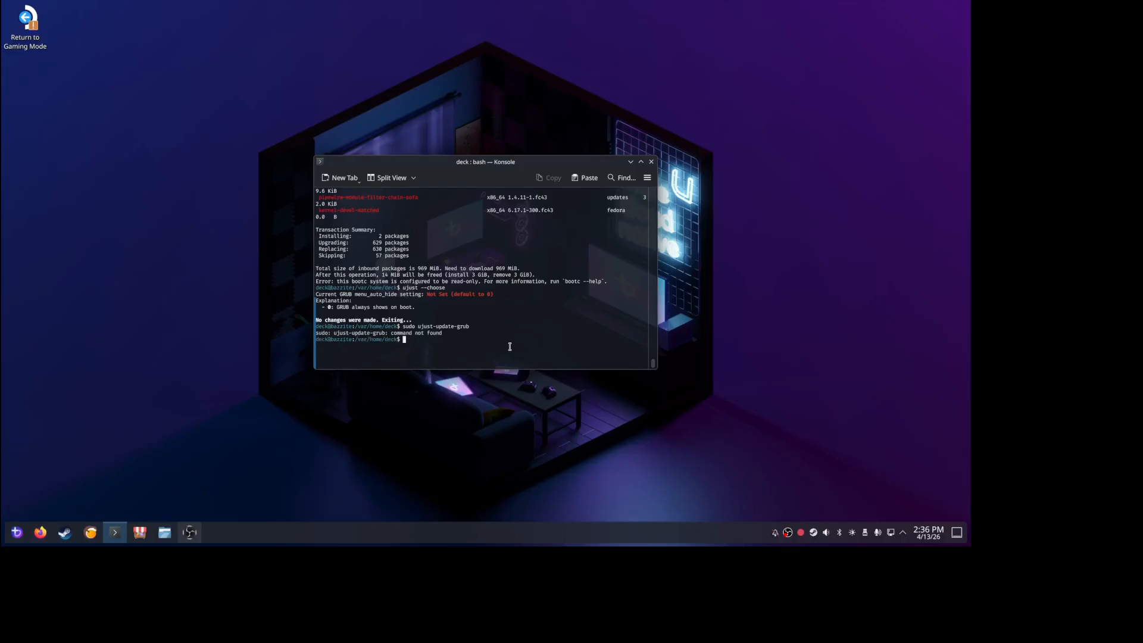
Correct the previous command to sudo ujust update-grub and try running it
key("Up")
key("Left")
key("Left")
key("Left")
key("Left")
key("Left")
key("Left")
key("Left")
key("Left")
key("Left")
key("Left")
key("Left")
key("Return")
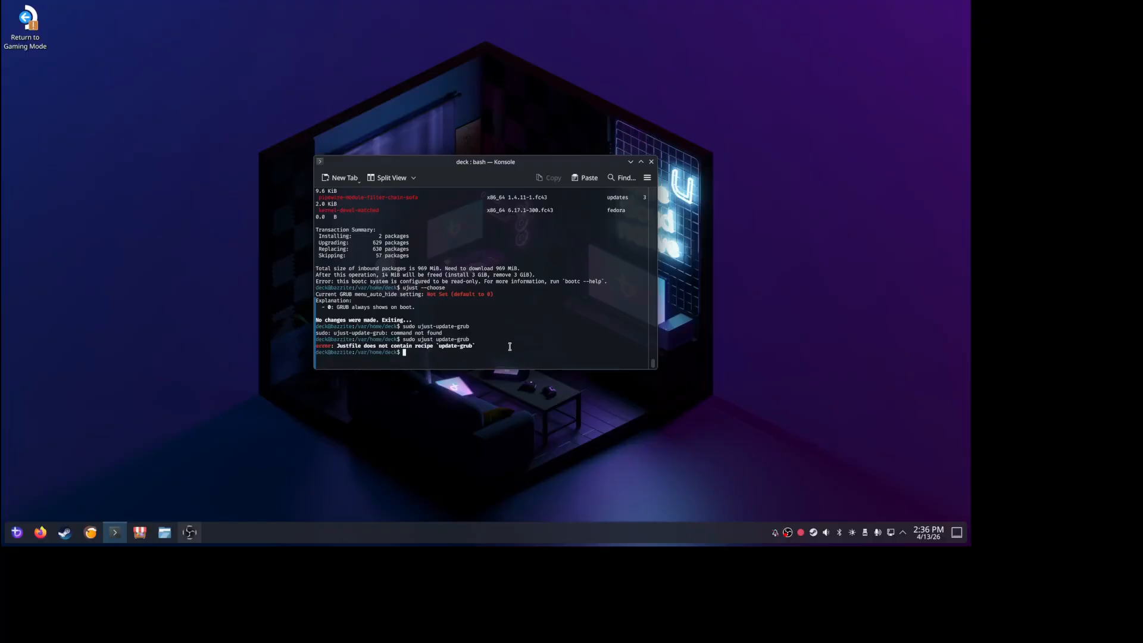
Recall ujust --choose from the command history and run it again to reopen the recipe list
key("Up")
key("Up")
key("Up")
key("Up")
key("Down")
key("Return")
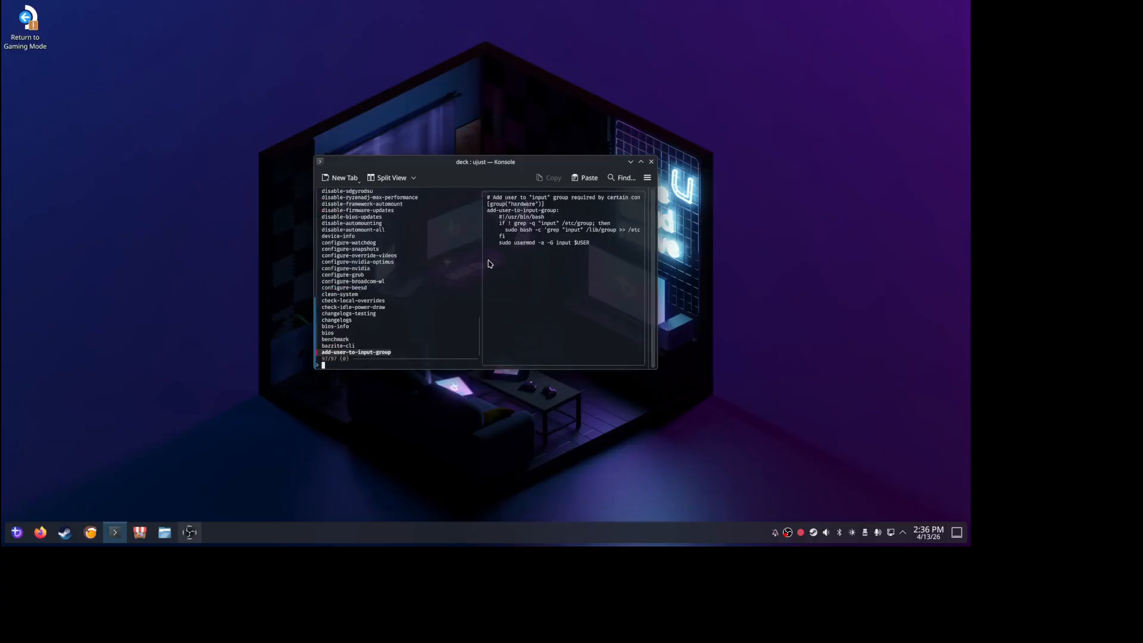
Look through the ujust recipe list for the recipe that regenerates GRUB, and leave the list by running the highlighted install-decky-plugins recipe
scroll(480, 332, "up", 4)
scroll(480, 332, "up", 10)
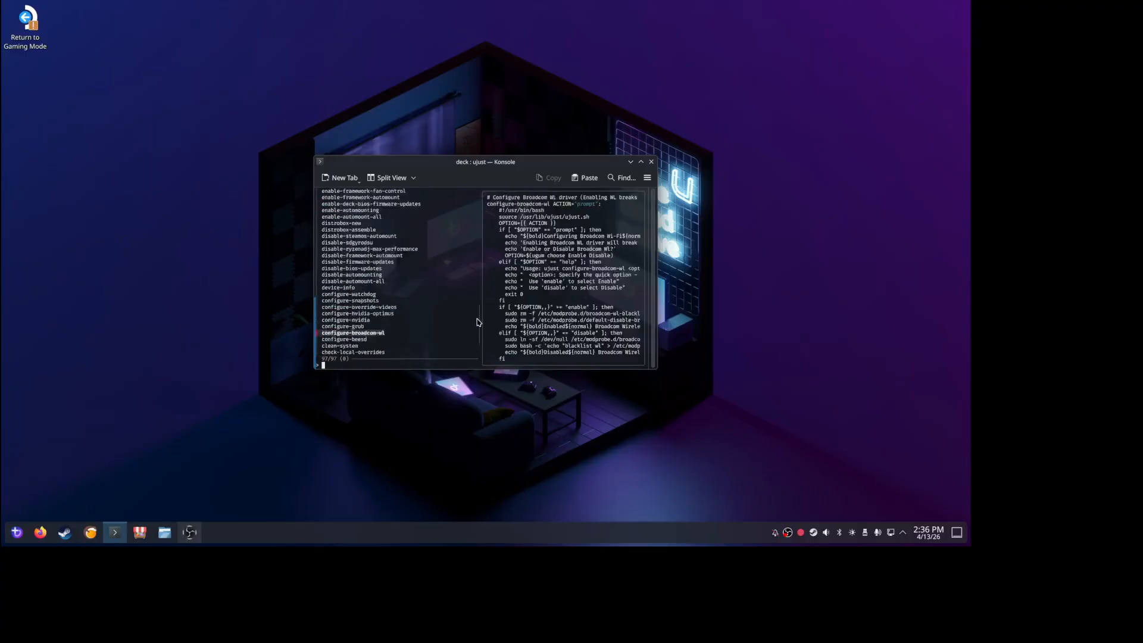
scroll(470, 275, "up", 20)
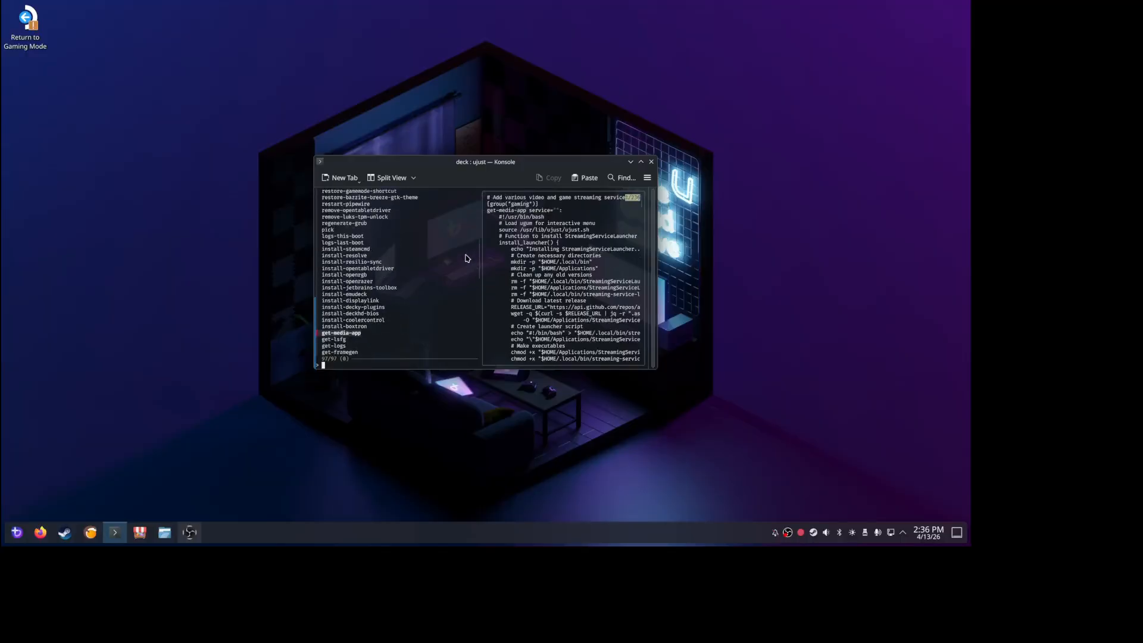
scroll(460, 231, "up", 14)
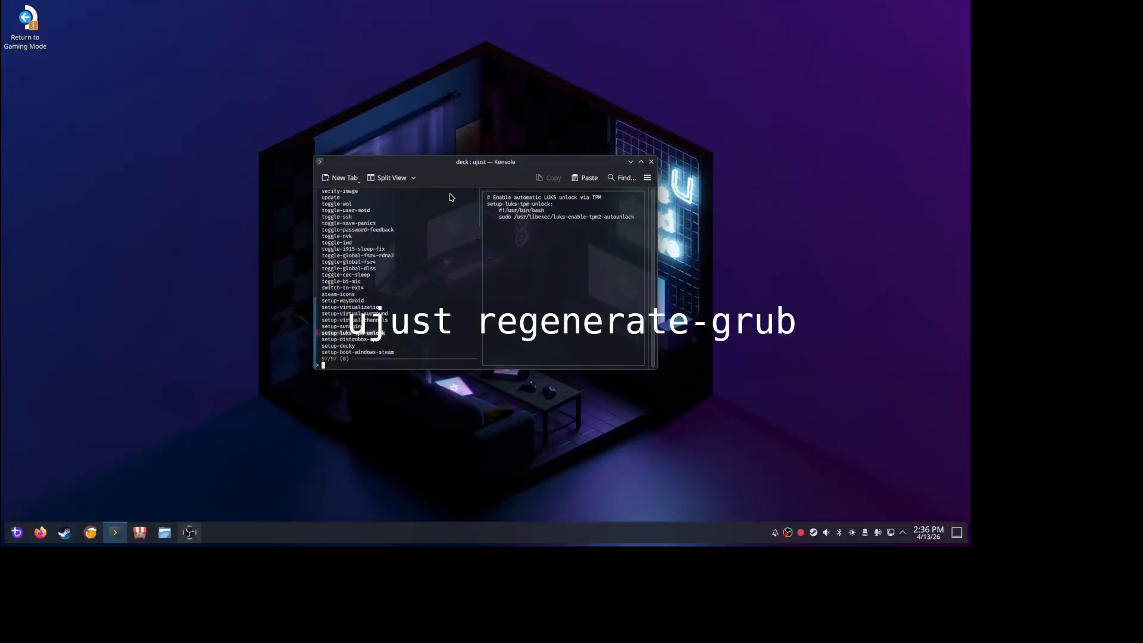
scroll(456, 225, "down", 10)
scroll(458, 238, "down", 14)
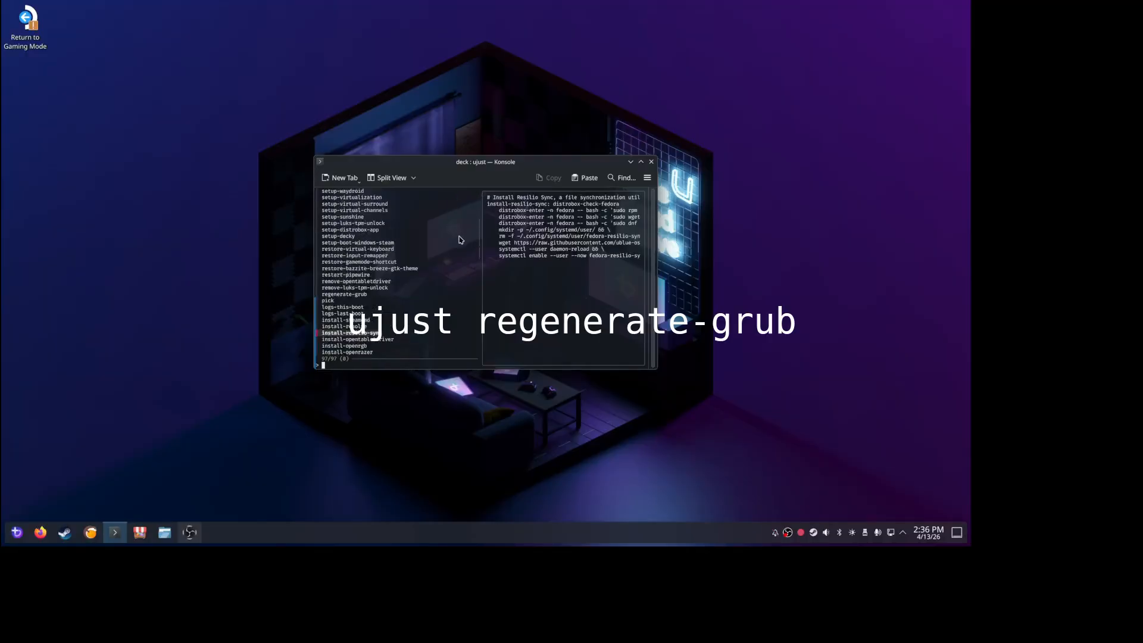
scroll(462, 259, "down", 4)
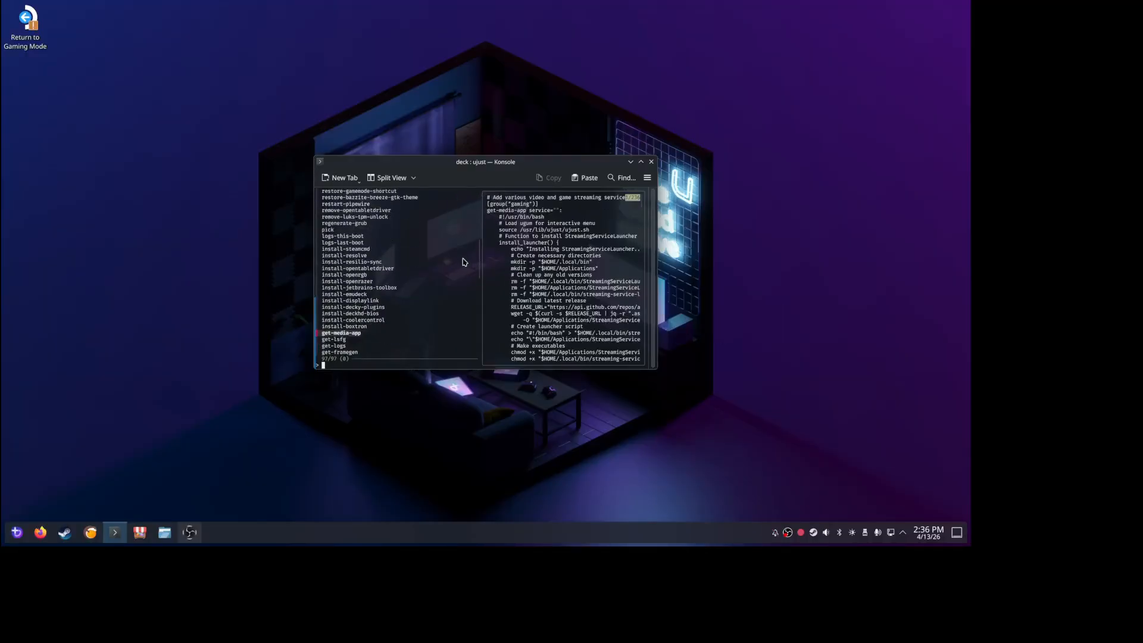
scroll(464, 262, "down", 11)
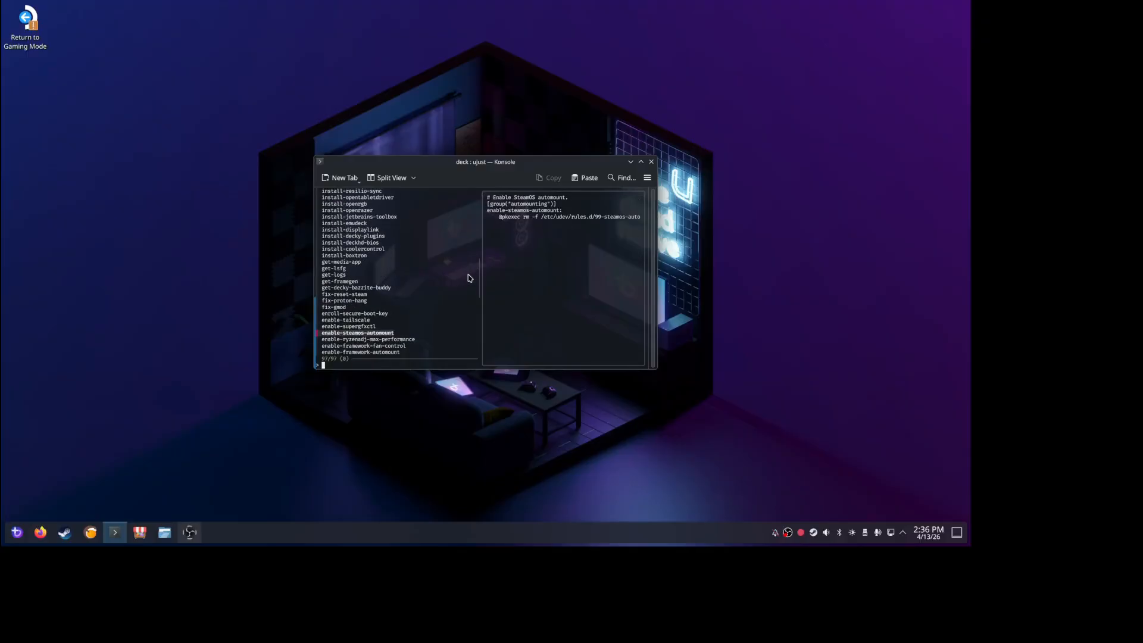
scroll(470, 280, "down", 16)
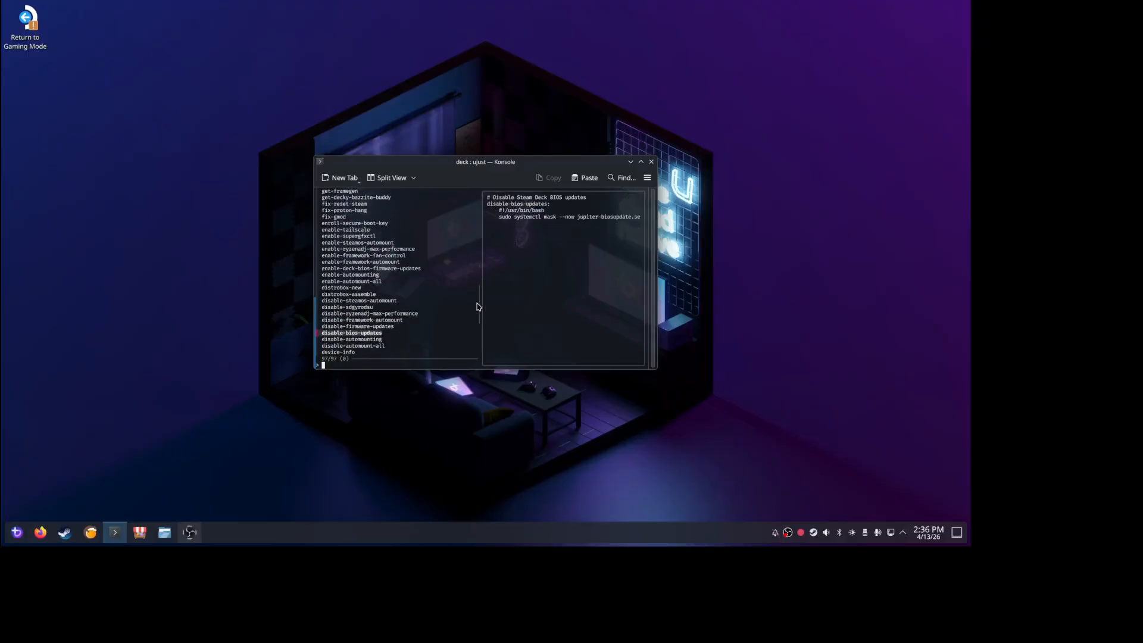
scroll(478, 310, "down", 5)
scroll(480, 321, "down", 11)
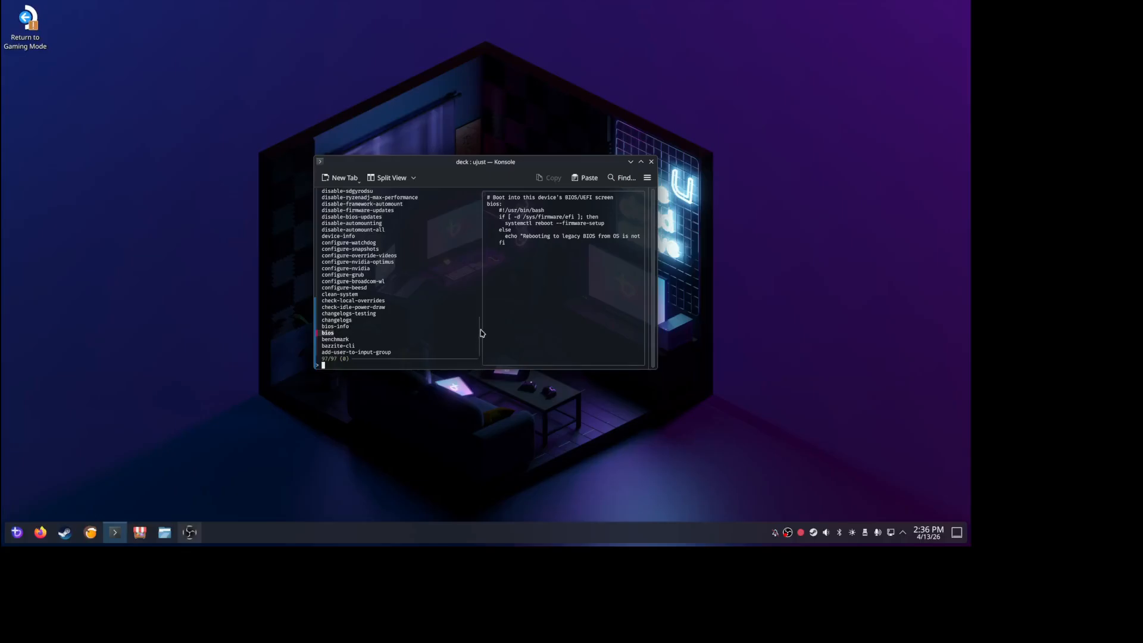
left_click_drag(481, 326, 476, 325)
scroll(471, 318, "up", 15)
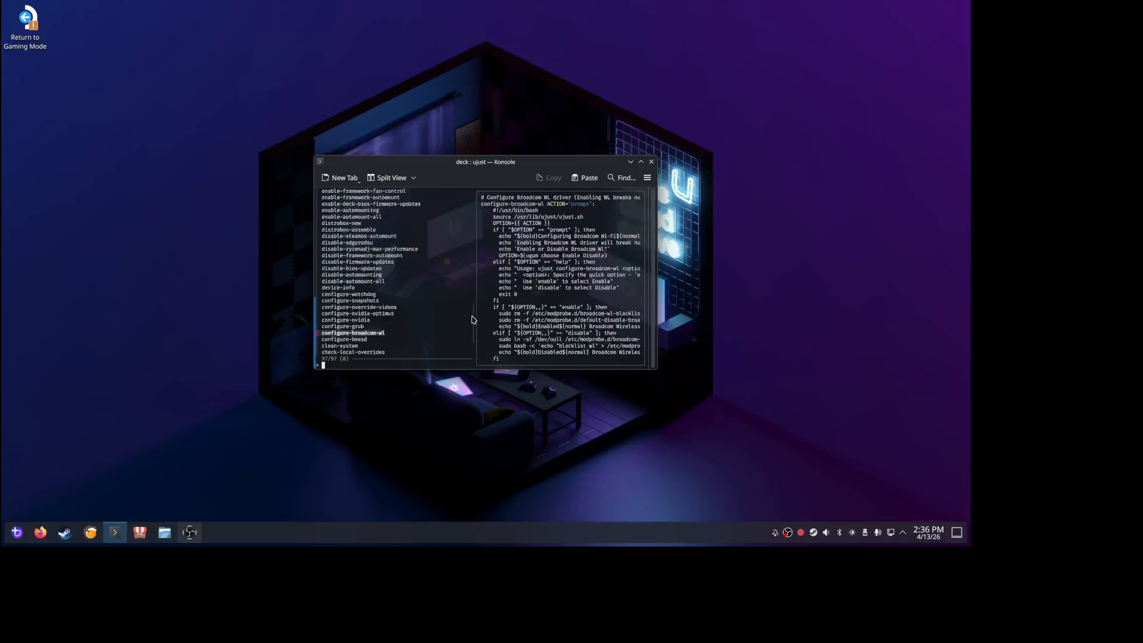
scroll(469, 303, "up", 7)
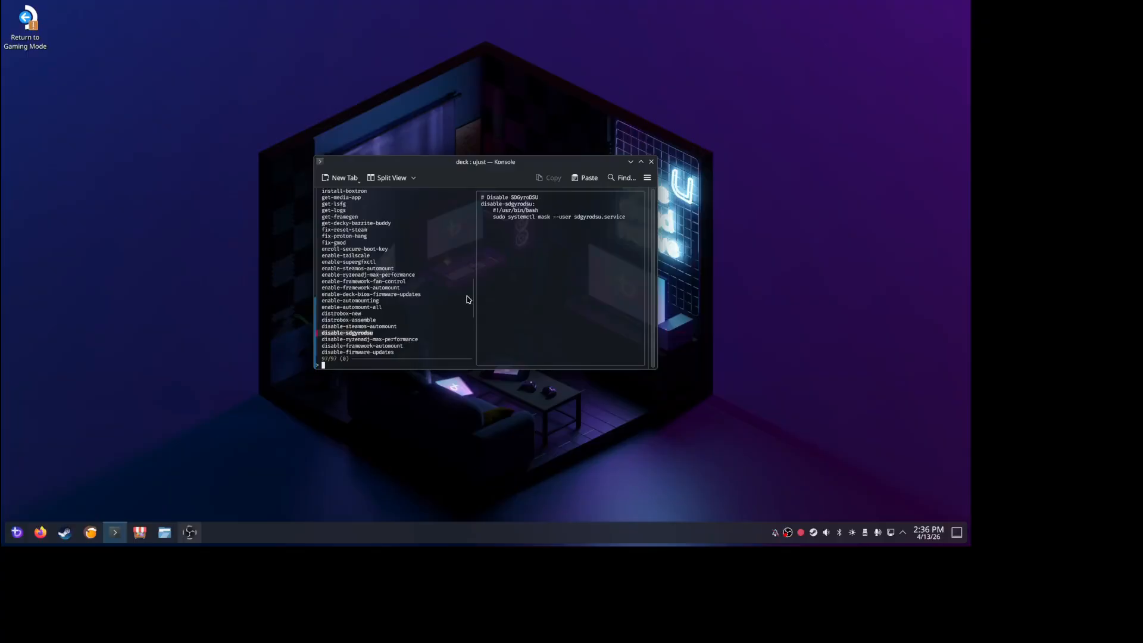
scroll(469, 299, "up", 7)
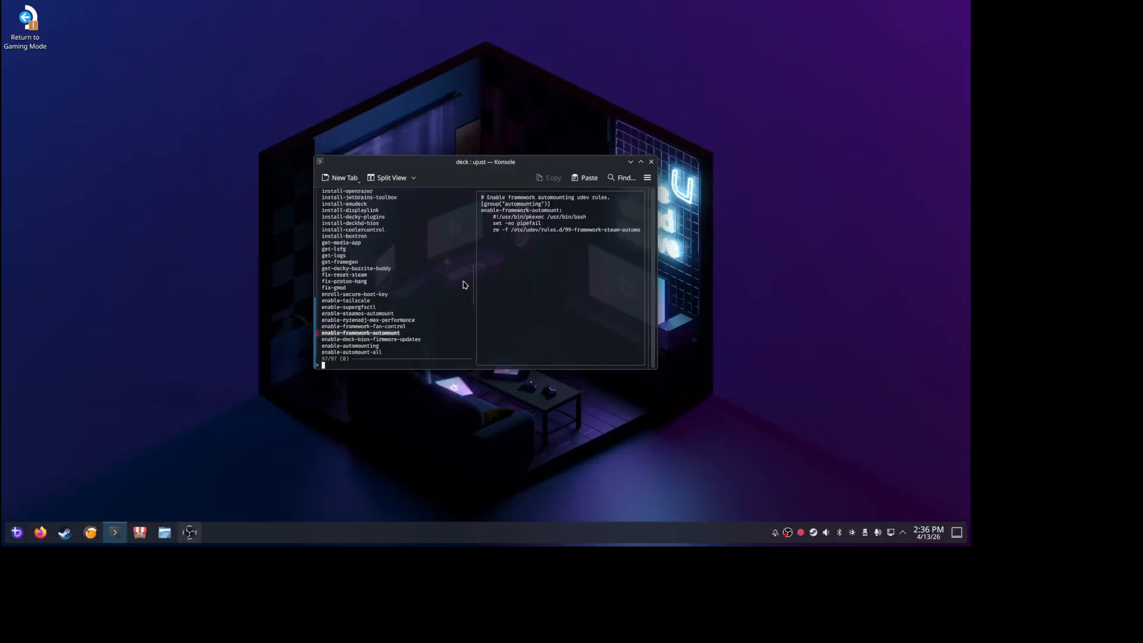
scroll(465, 285, "up", 11)
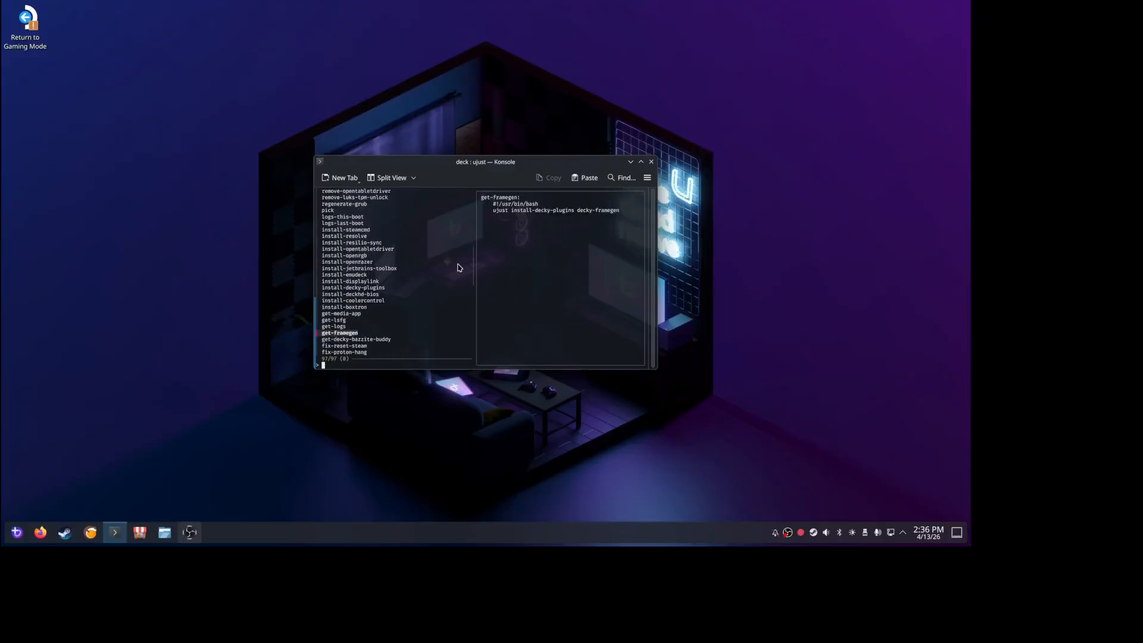
scroll(459, 262, "up", 7)
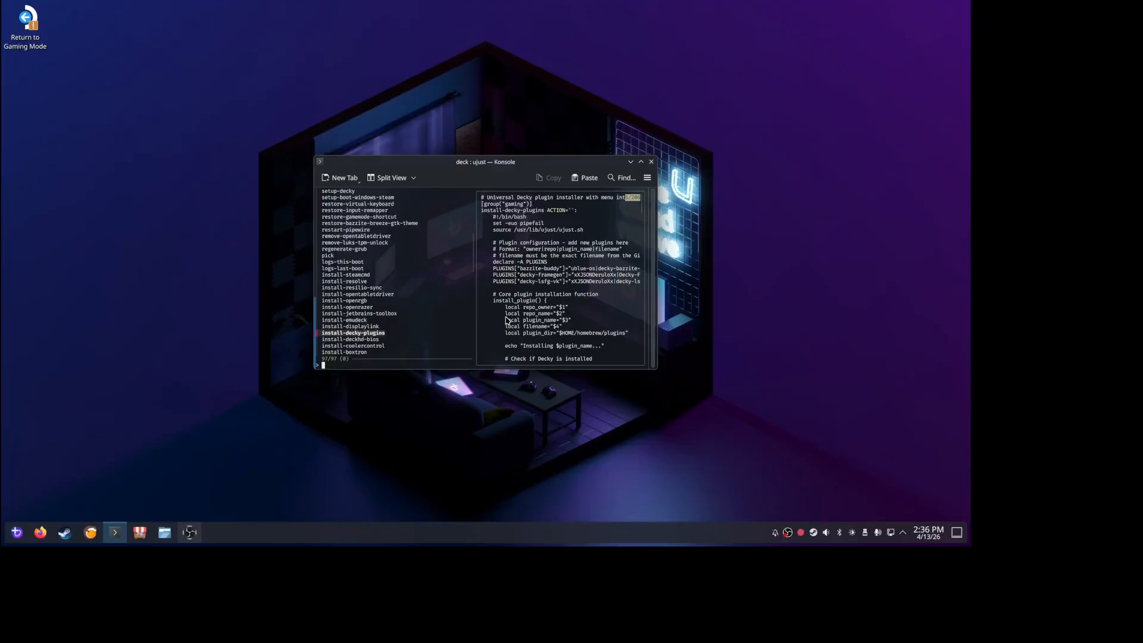
key("Return")
Regenerate the GRUB boot menu by running sudo ujust regenerate-grub
type("sy")
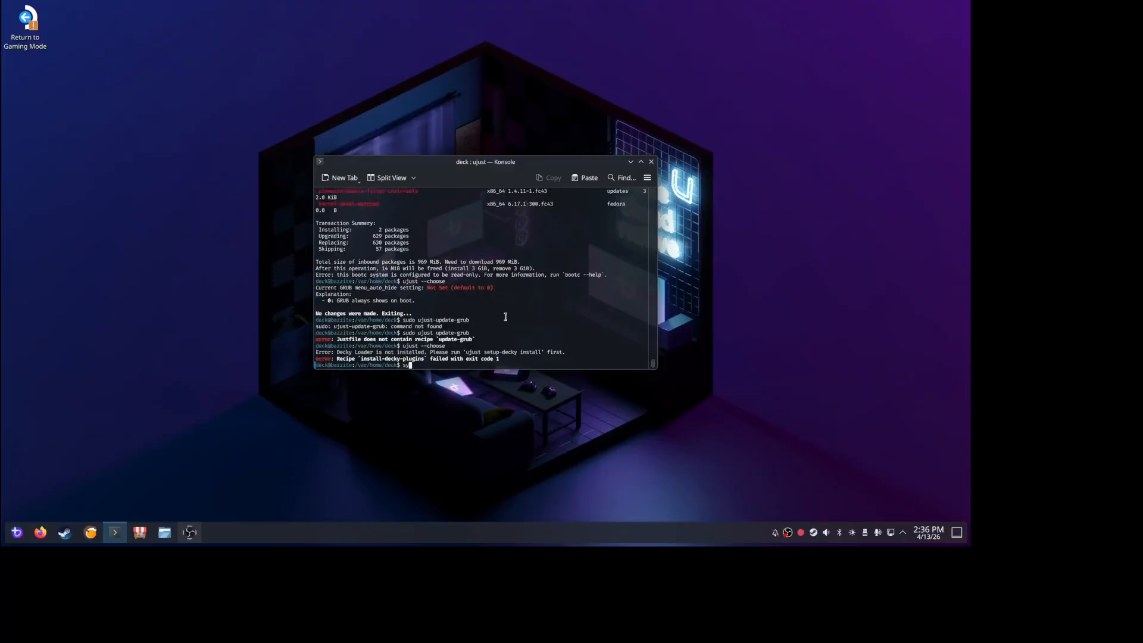
key("BackSpace")
type("udo ujust regenerate-grub")
key("Return")
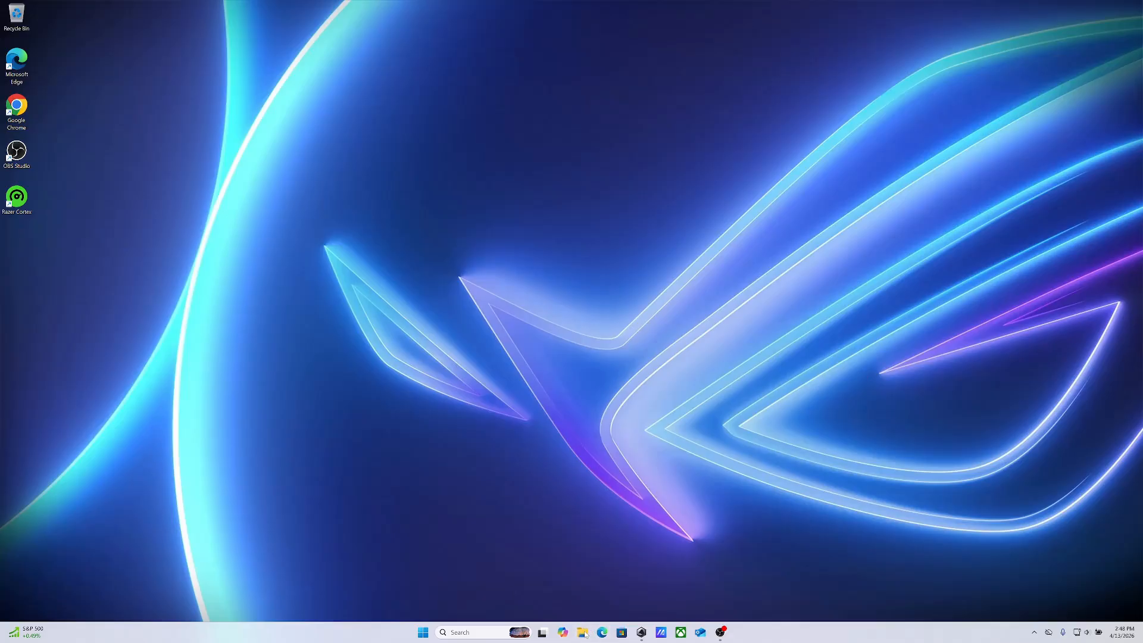
In Windows, open File Explorer at This PC and open Disk Management to view the drives and partitions
right_click(421, 635)
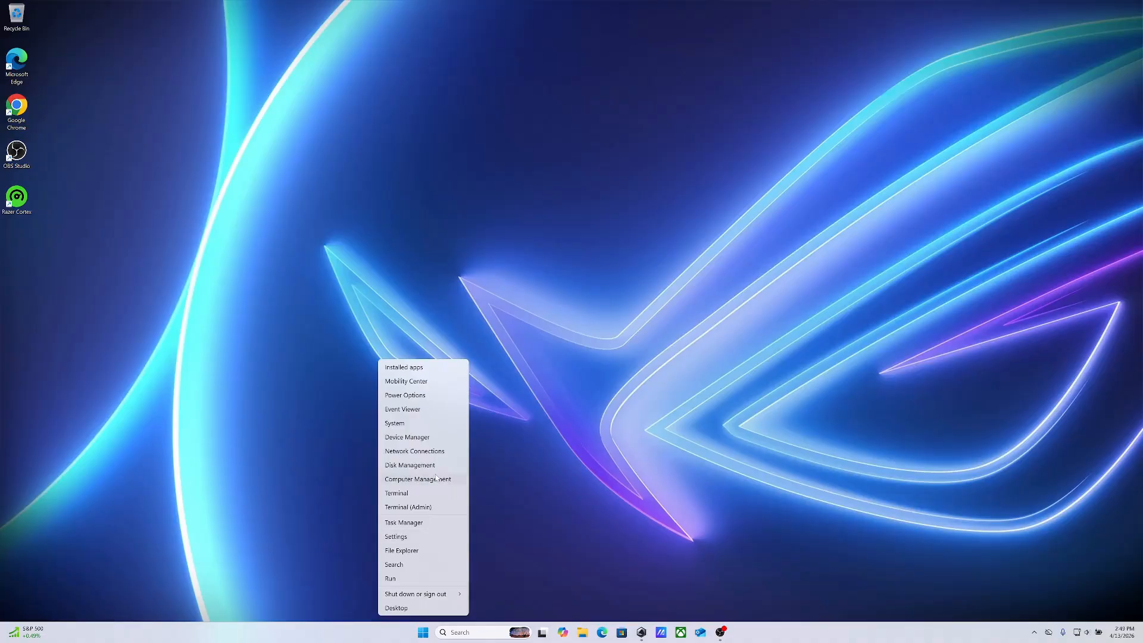
key("e")
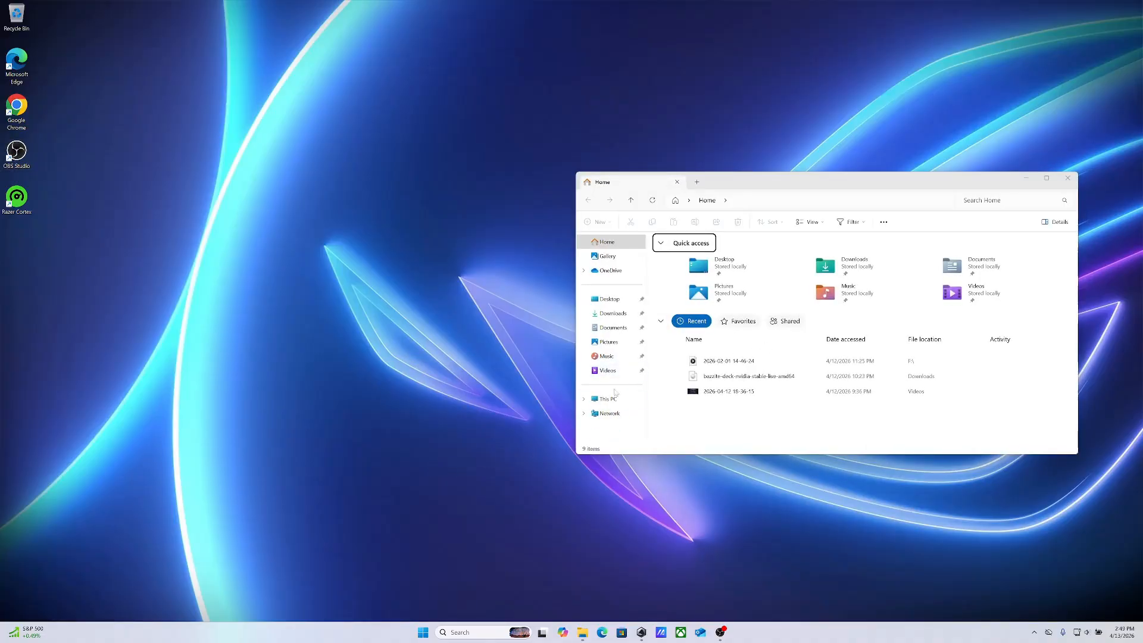
left_click(608, 399)
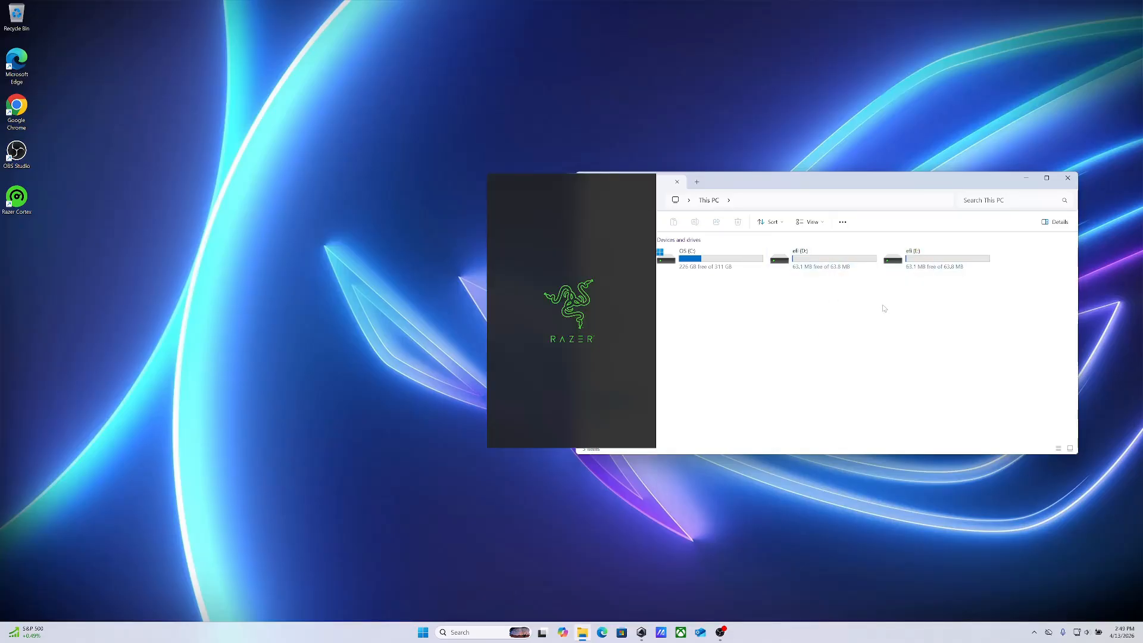
right_click(422, 632)
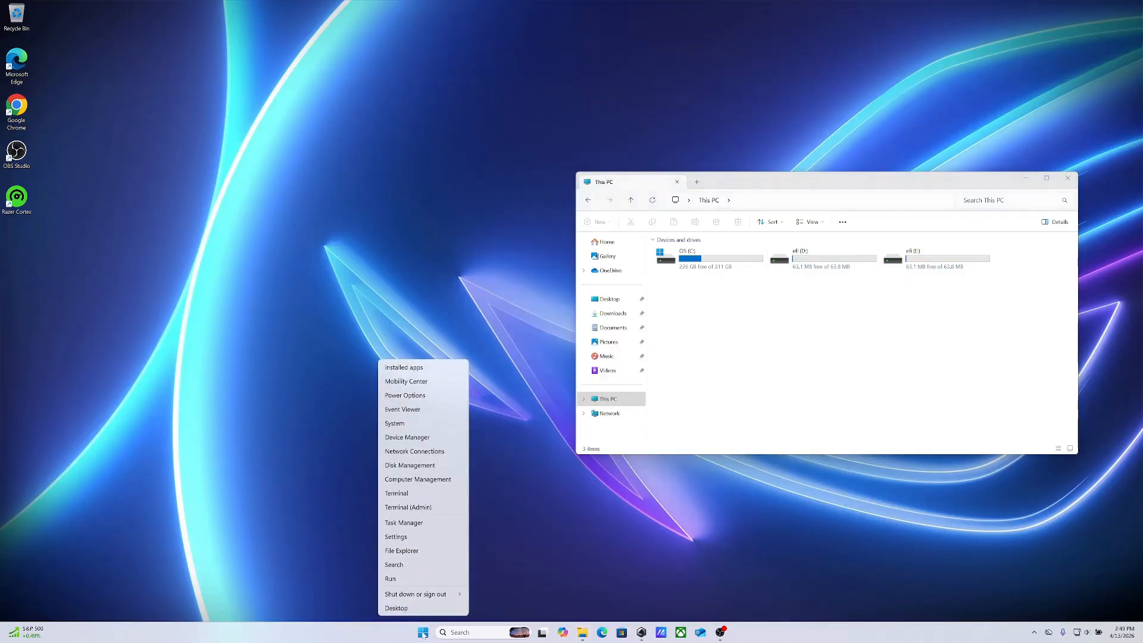
left_click(411, 467)
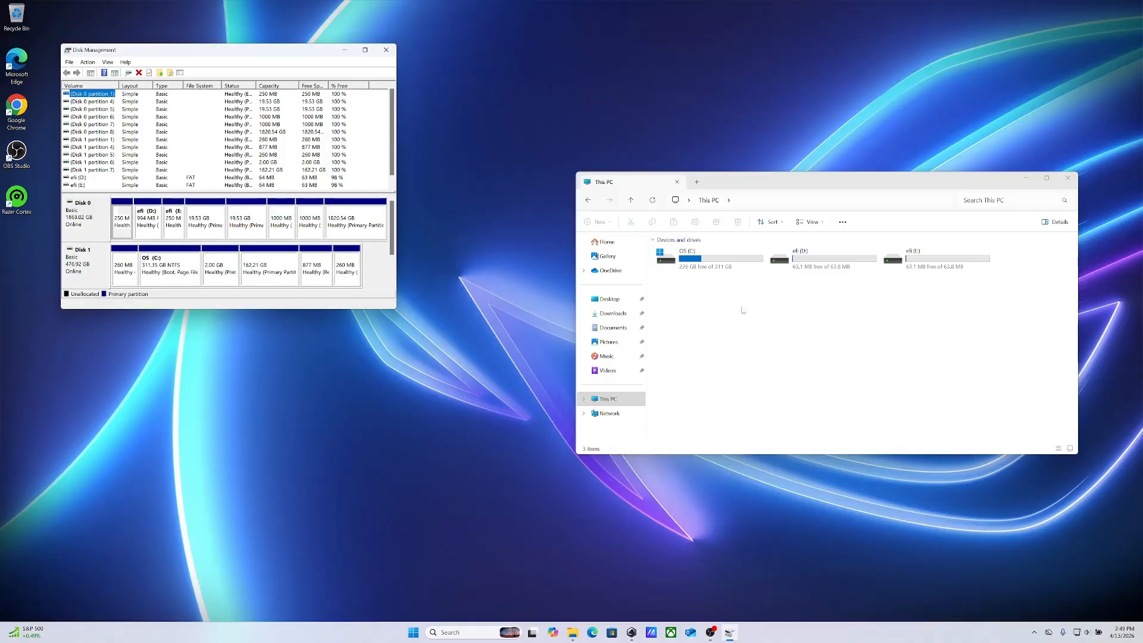
Examine the SteamOS folder on the efi (D:) drive, and return to This PC
double_click(857, 265)
double_click(854, 257)
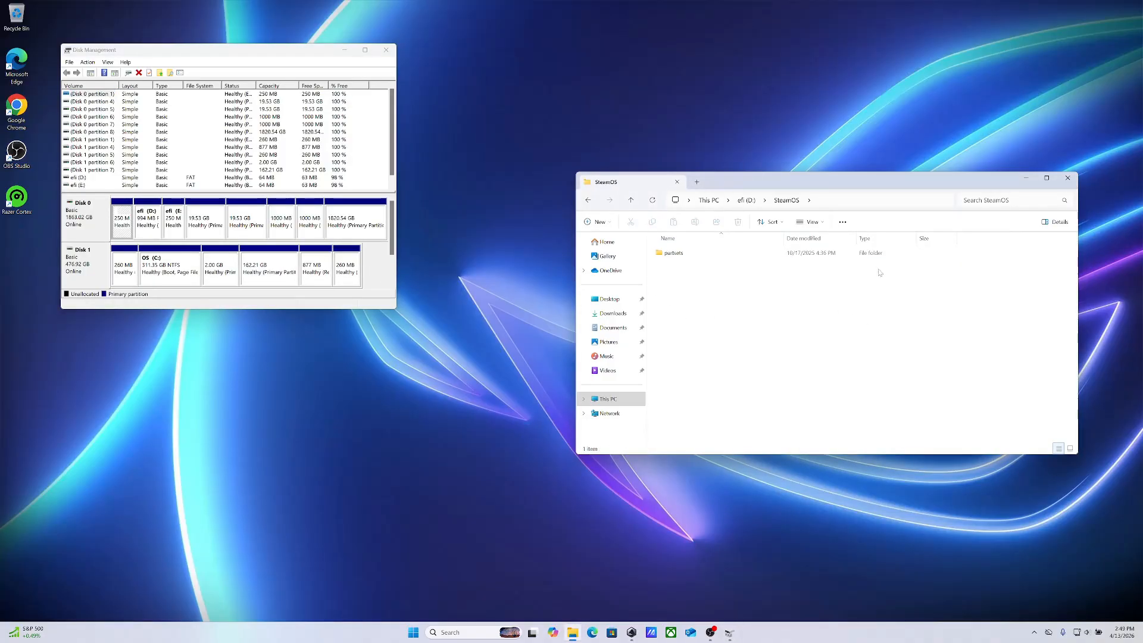
double_click(752, 255)
left_click(632, 202)
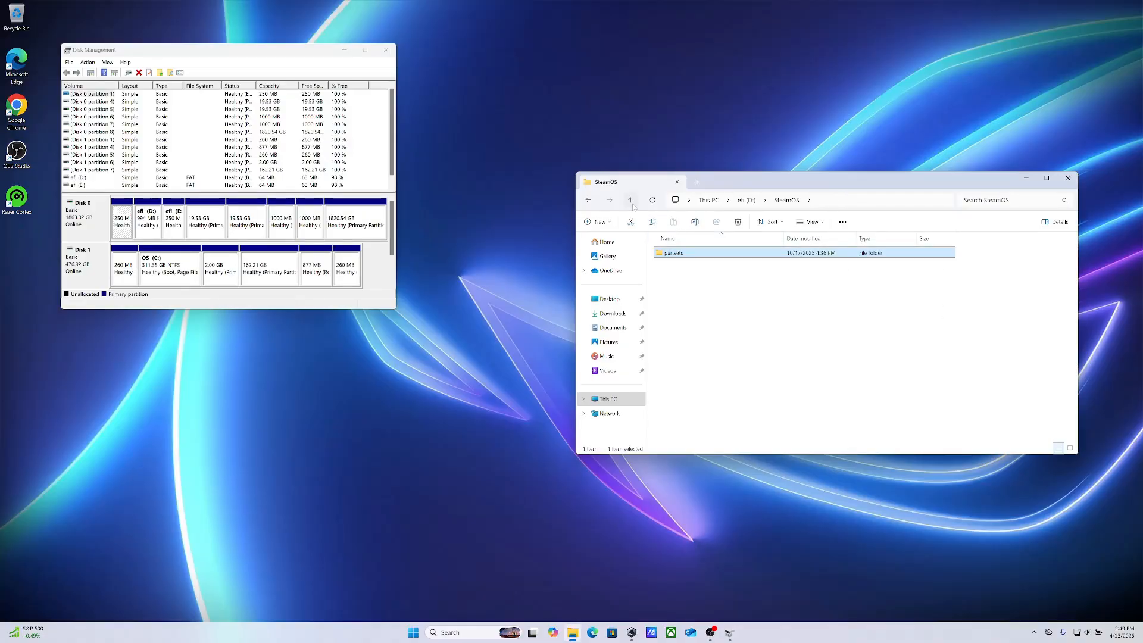
left_click(631, 203)
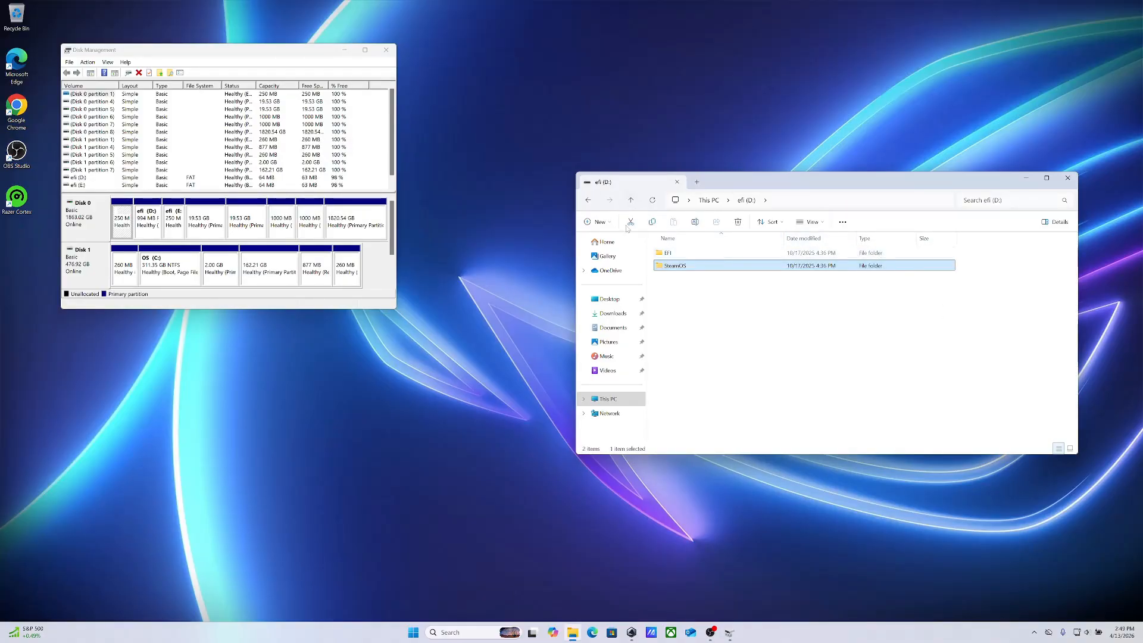
left_click(631, 202)
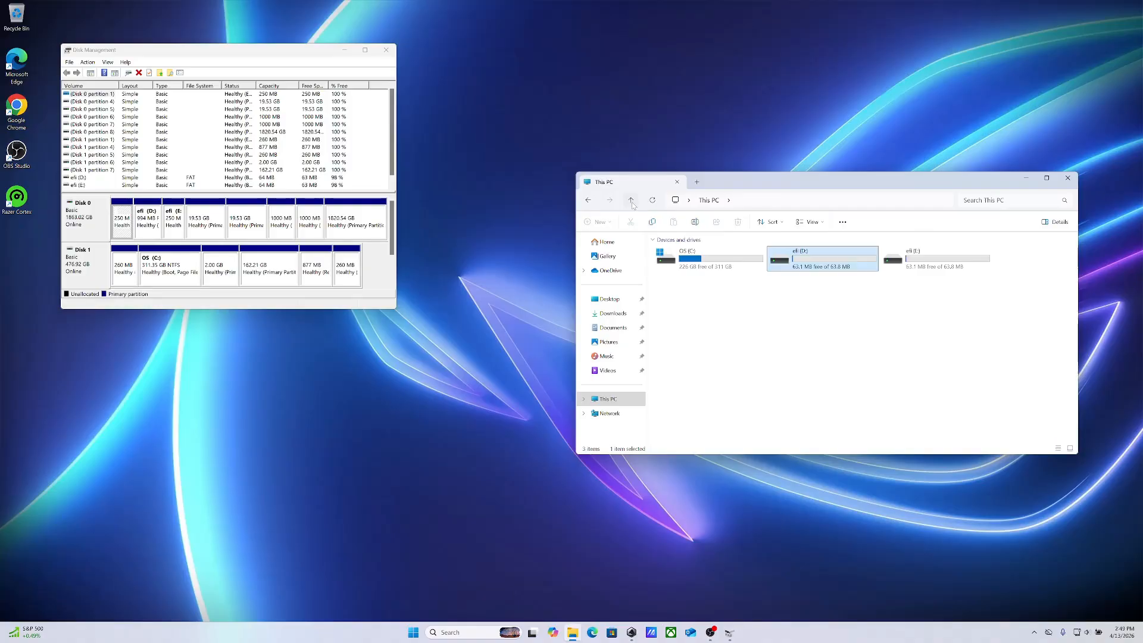
Examine the SteamOS folder on the efi (E:) drive, return to This PC and select the OS (C:) drive
double_click(928, 259)
double_click(676, 268)
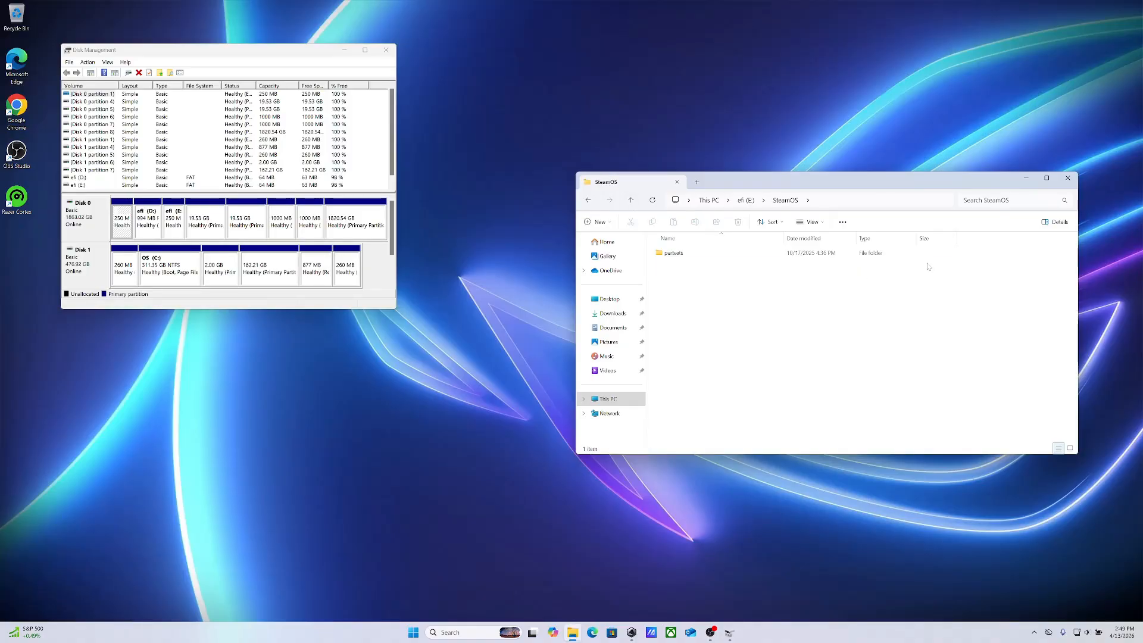
left_click(632, 201)
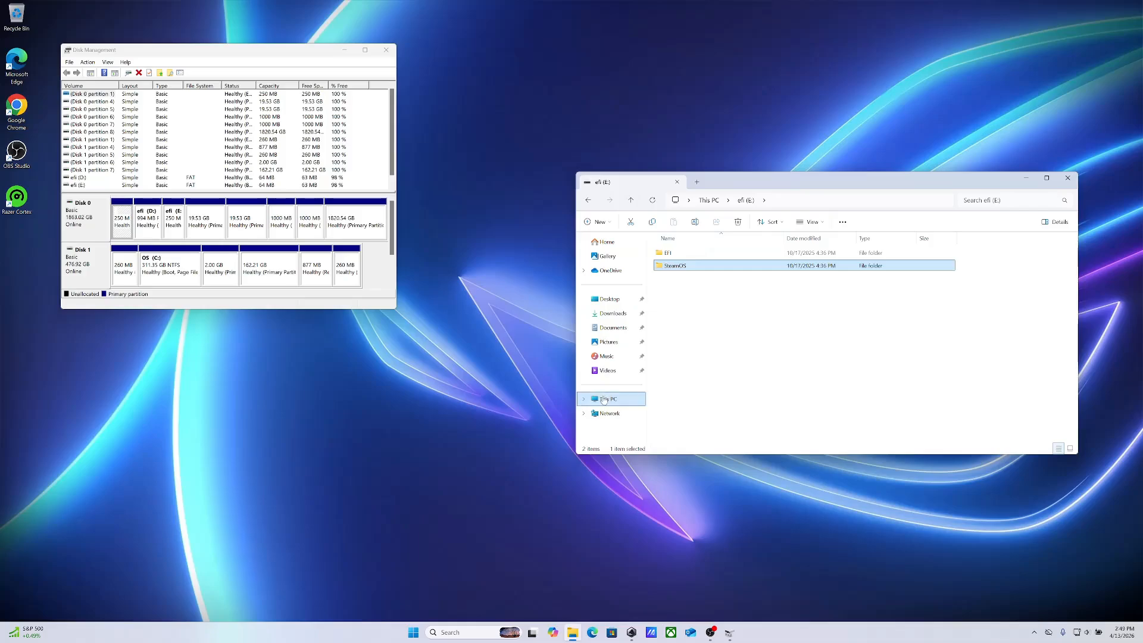
left_click(604, 399)
left_click(700, 263)
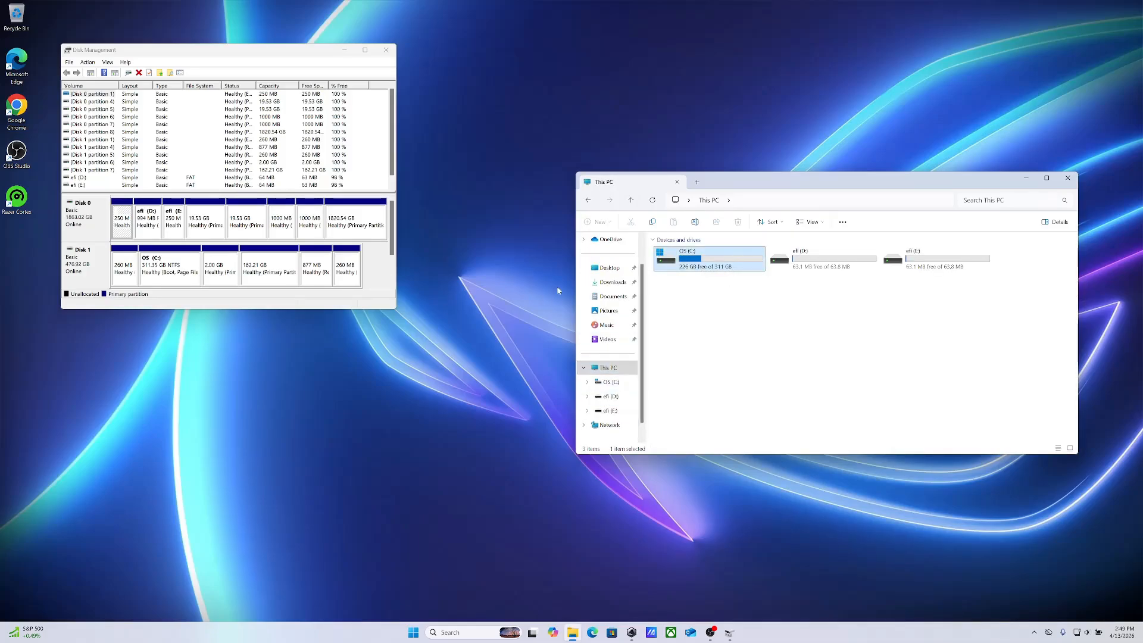
Close File Explorer and move the Disk Management window to the middle of the desktop
left_click(1067, 178)
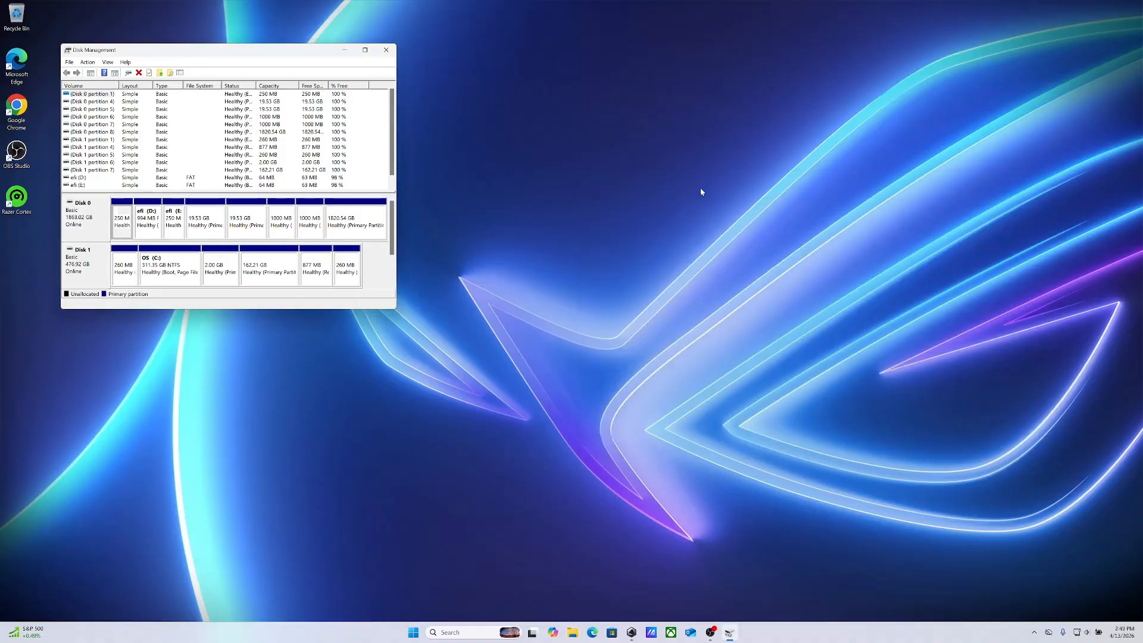
left_click_drag(295, 60, 742, 152)
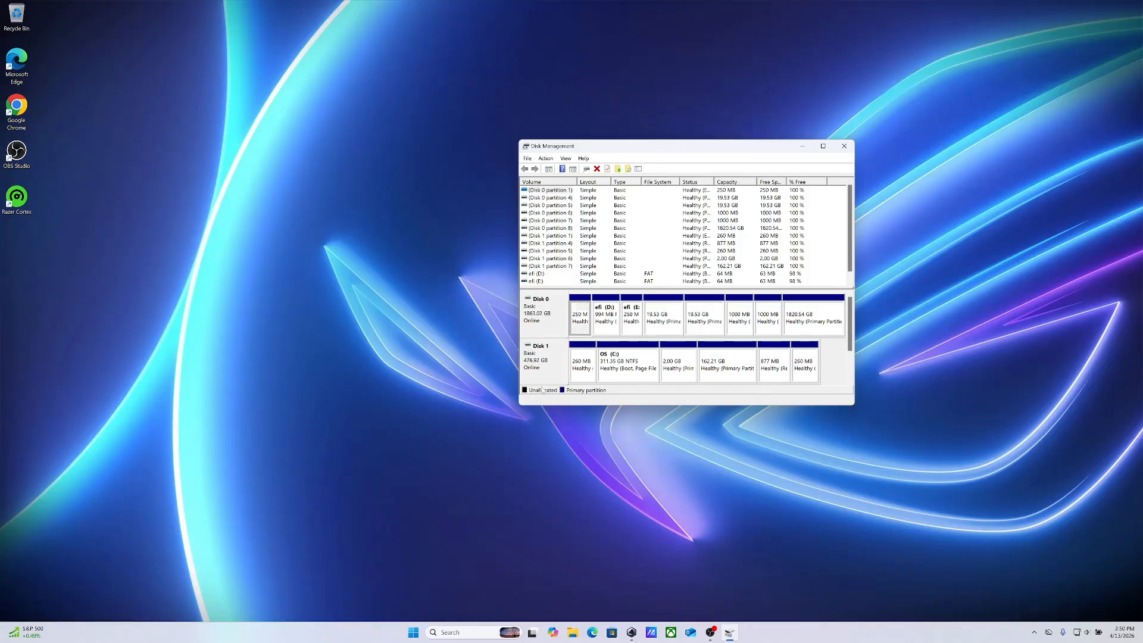
left_click_drag(672, 145, 602, 122)
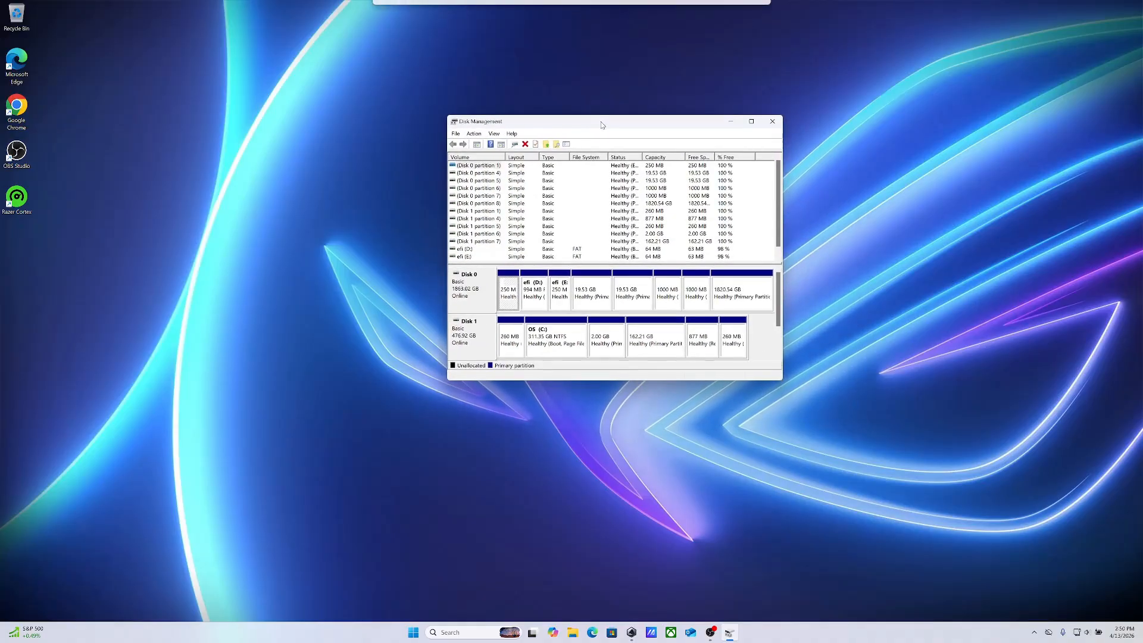